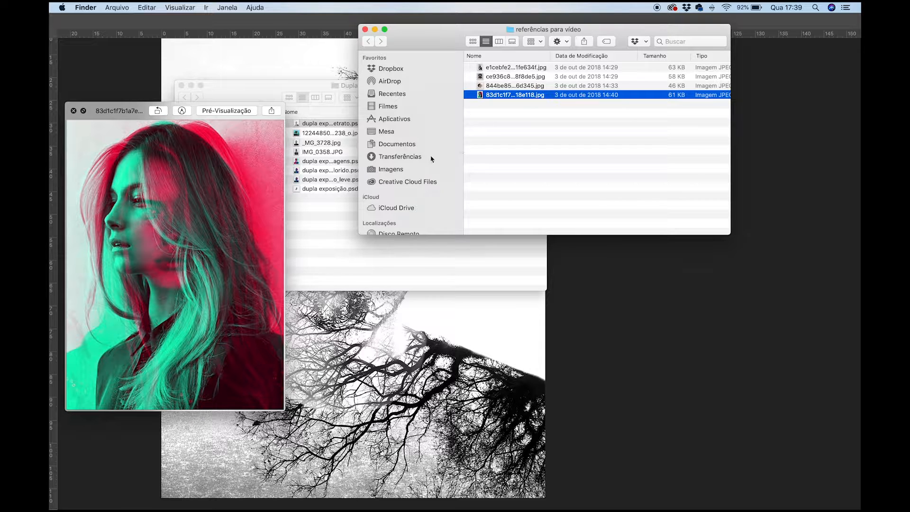
# - Close the reference image preview and open dupla exp...agens.psd from the Dupla exposição folder in Photoshop
pyautogui.click(326, 231)
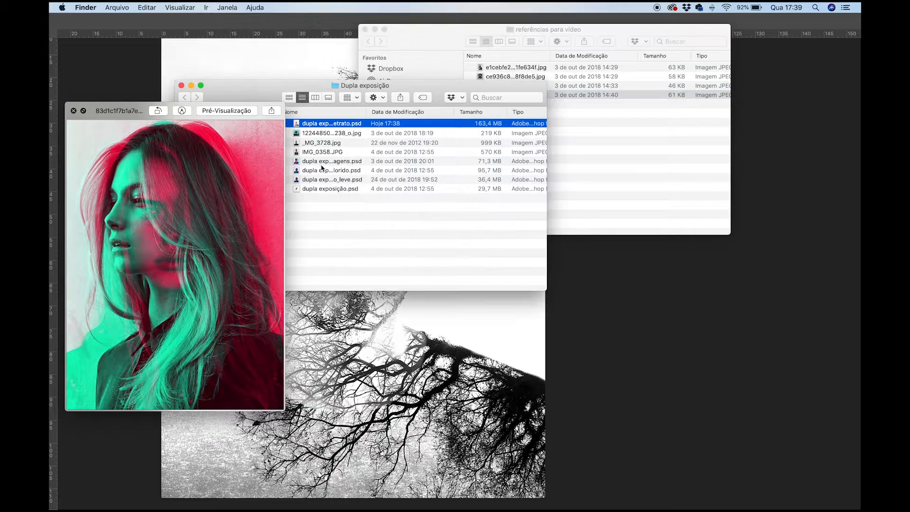
pyautogui.press('space')
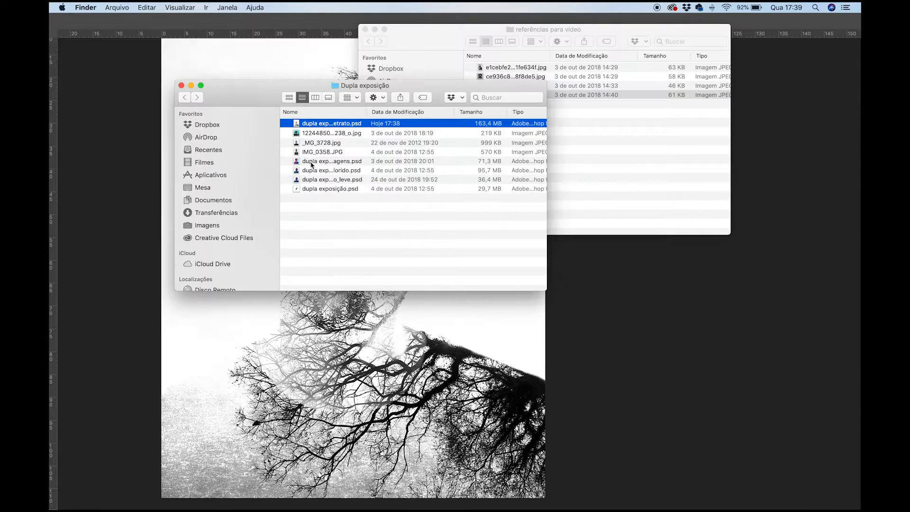
pyautogui.click(311, 153)
pyautogui.click(316, 162)
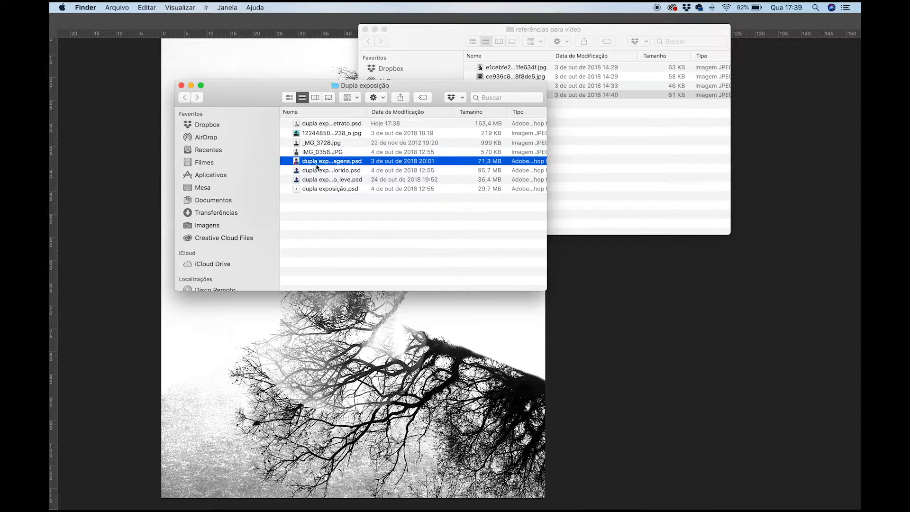
pyautogui.doubleClick(356, 164)
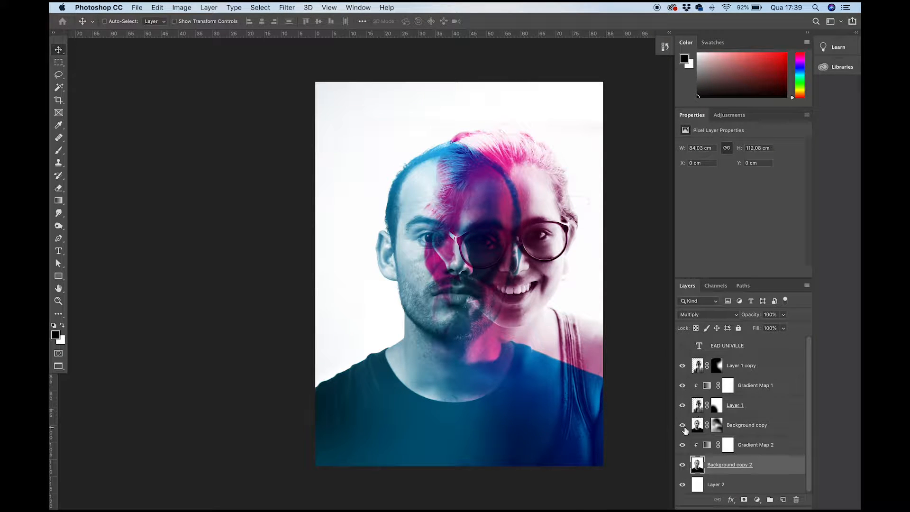
# - Hide Layer 1 copy, Gradient Map 1, Layer 1, Background copy and Gradient Map 2 so only the man's black-and-white portrait shows
pyautogui.moveTo(682, 405); pyautogui.dragTo(682, 365)
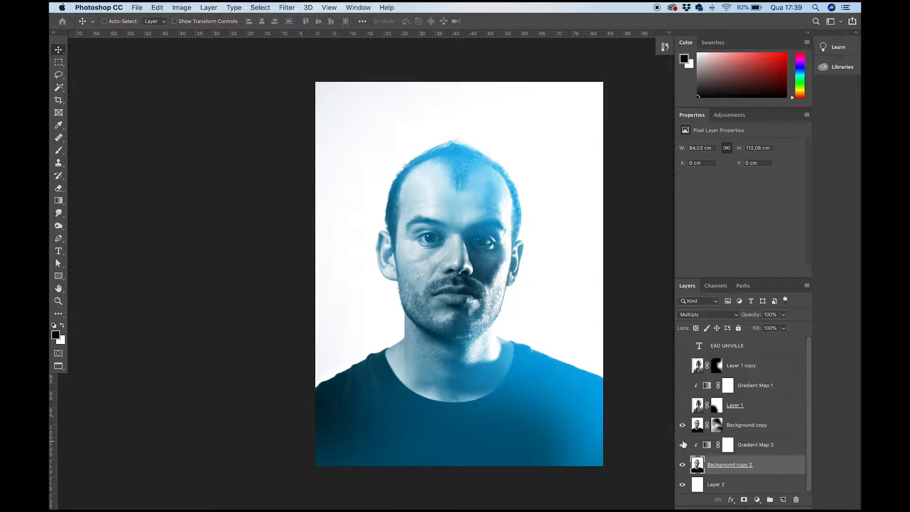
pyautogui.click(682, 424)
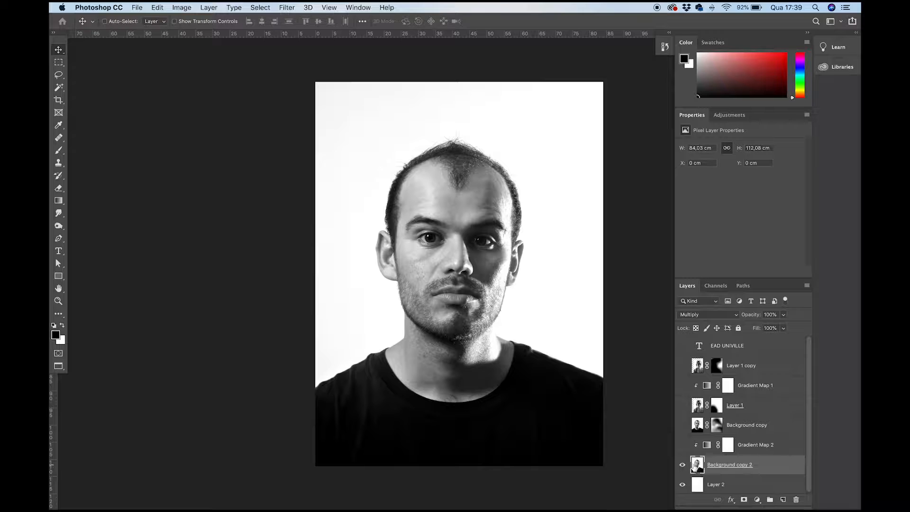
# - Toggle the visibility of Layer 1 and Background copy 2 to compare the two portraits separately and overlaid
pyautogui.click(682, 406)
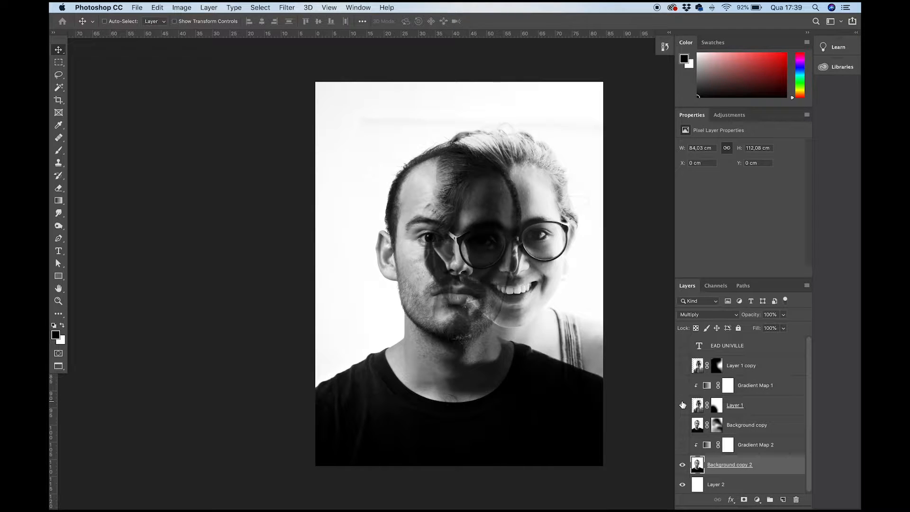
pyautogui.click(682, 405)
pyautogui.click(682, 465)
pyautogui.click(683, 407)
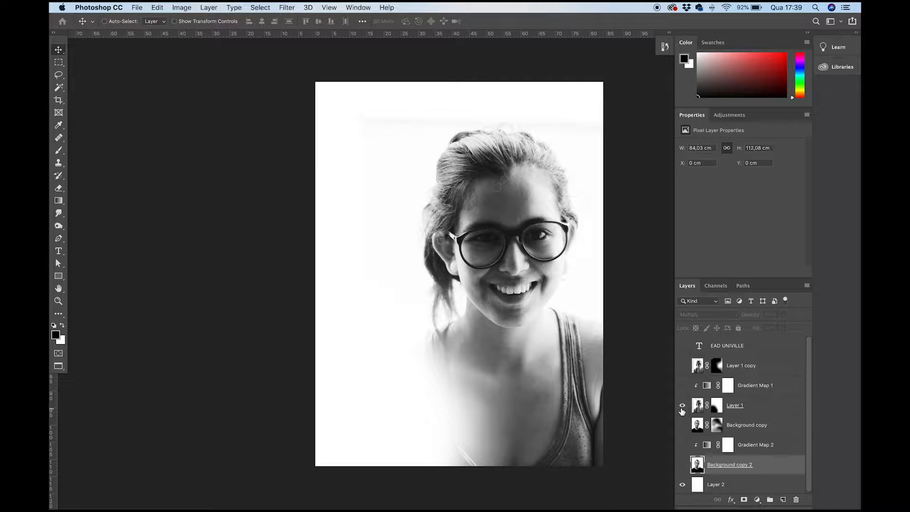
pyautogui.click(682, 405)
pyautogui.click(682, 464)
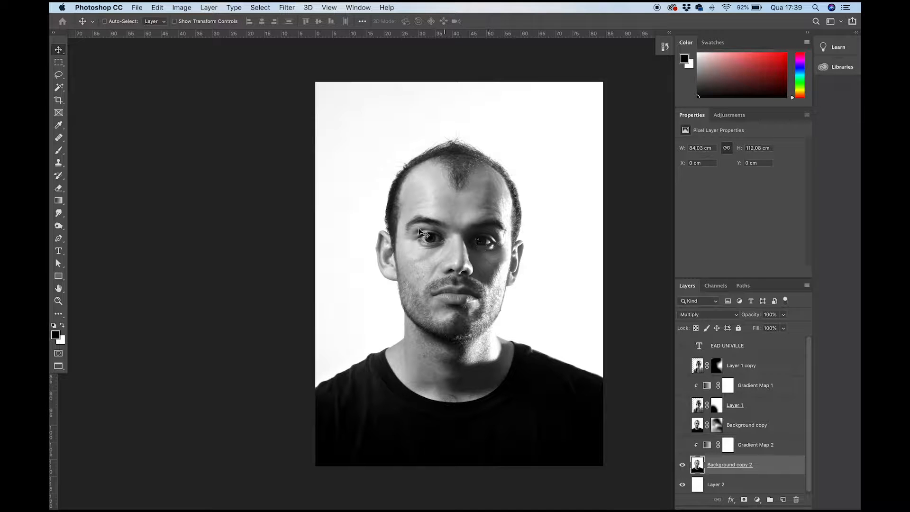
pyautogui.click(683, 405)
pyautogui.click(683, 405)
pyautogui.click(682, 405)
pyautogui.click(682, 405)
# - Crop the canvas to trim a strip off the man's left-hand side and extend the right side, about 99.6 cm wide overall
pyautogui.press('c')
pyautogui.moveTo(318, 275); pyautogui.dragTo(329, 274)
pyautogui.moveTo(587, 283); pyautogui.dragTo(631, 274)
pyautogui.press('Return')
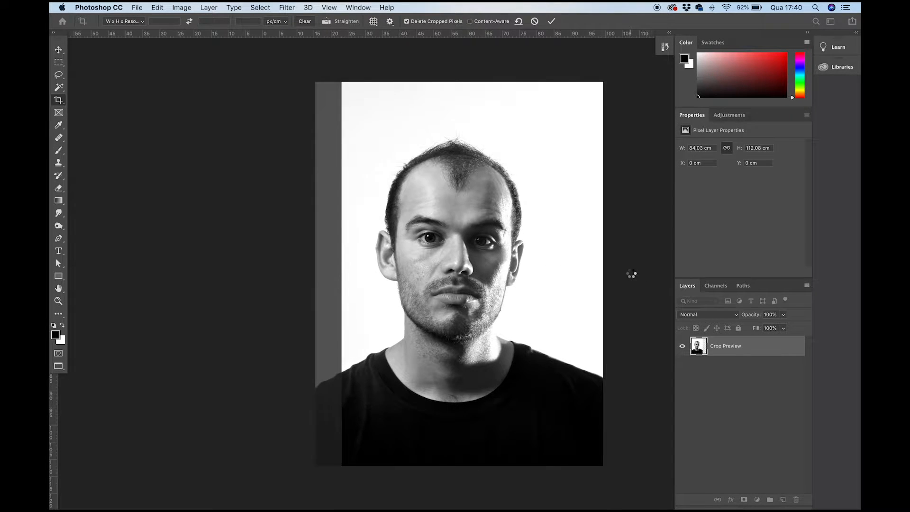
# - Fill Layer 2 with the white background color to cover the extended canvas area
pyautogui.click(718, 483)
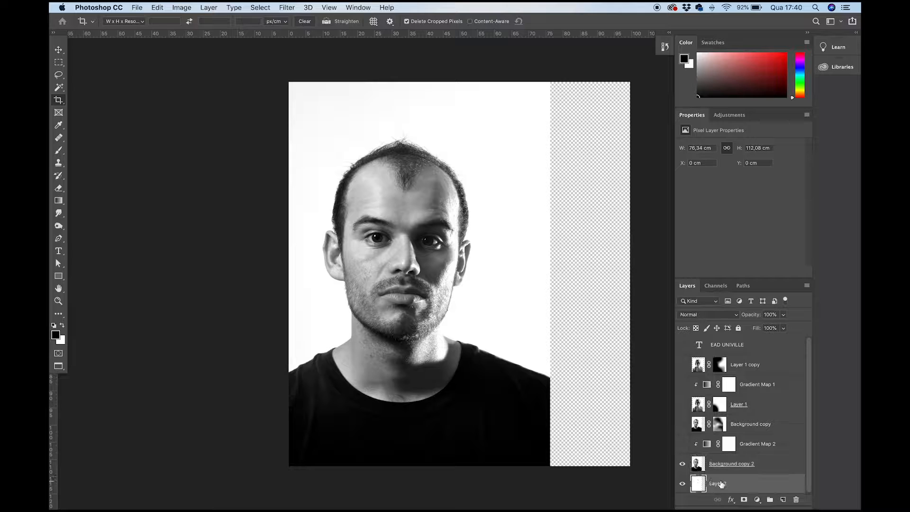
pyautogui.press('super+BackSpace')
pyautogui.press('v')
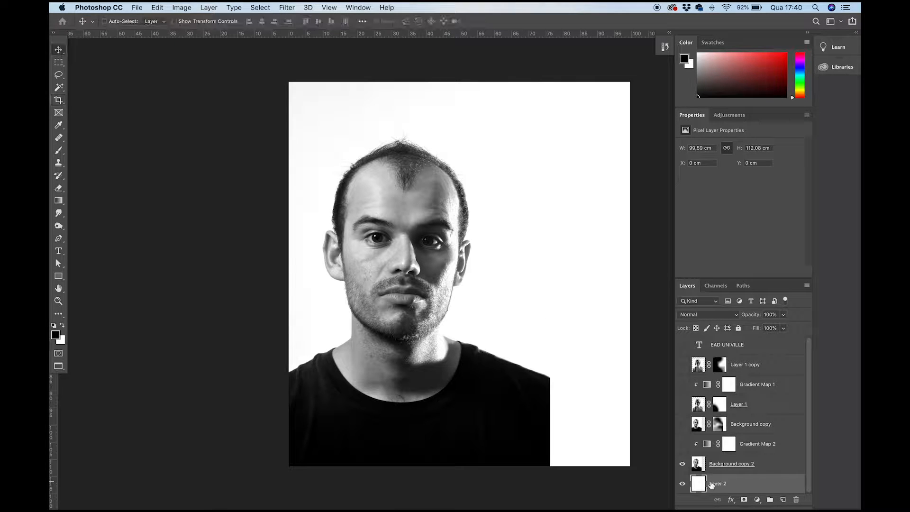
# - Show Layer 1 and move the woman's portrait slightly down to Y 12,03 cm, keeping its Multiply blend mode
pyautogui.click(691, 457)
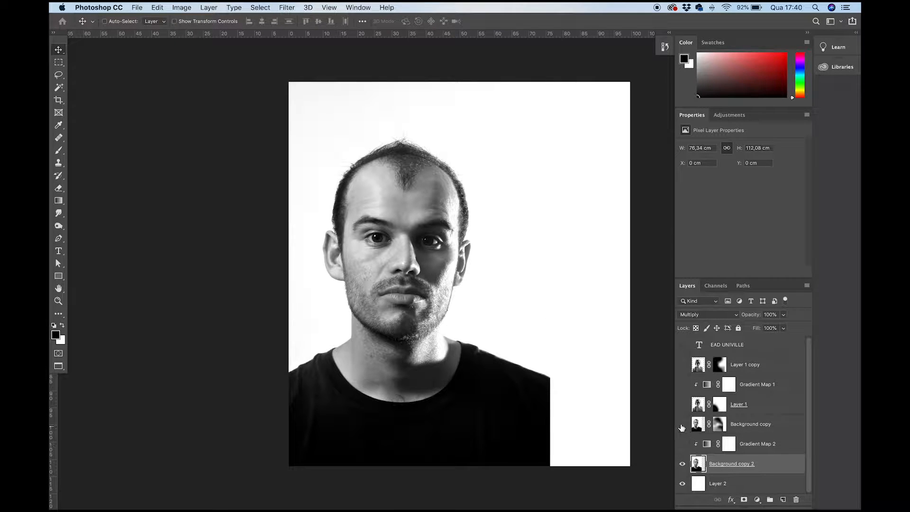
pyautogui.click(682, 406)
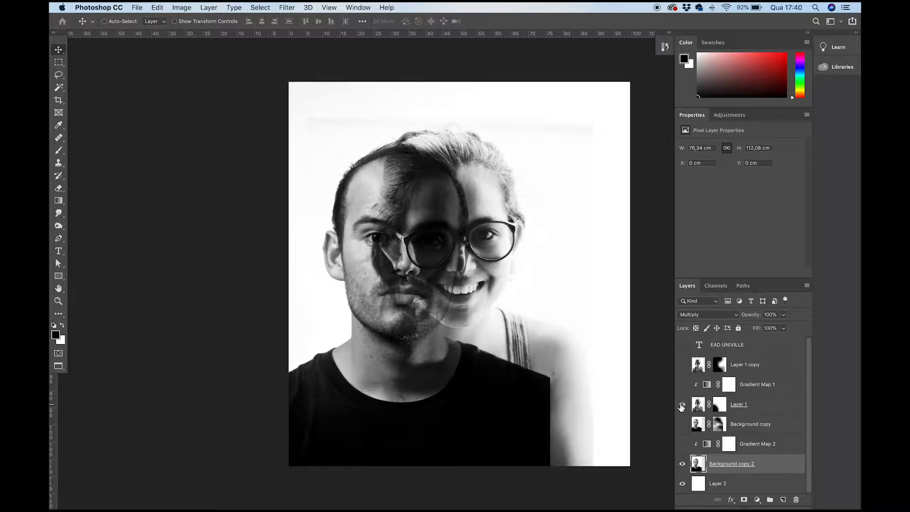
pyautogui.click(690, 406)
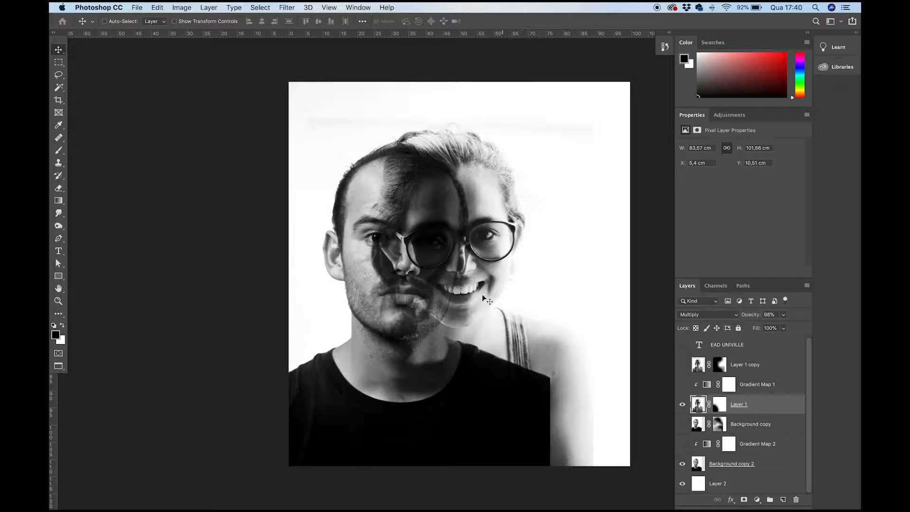
pyautogui.moveTo(474, 270)
pyautogui.mouseDown()
pyautogui.moveTo(494, 266)
pyautogui.moveTo(483, 279)
pyautogui.moveTo(467, 275)
pyautogui.mouseUp()
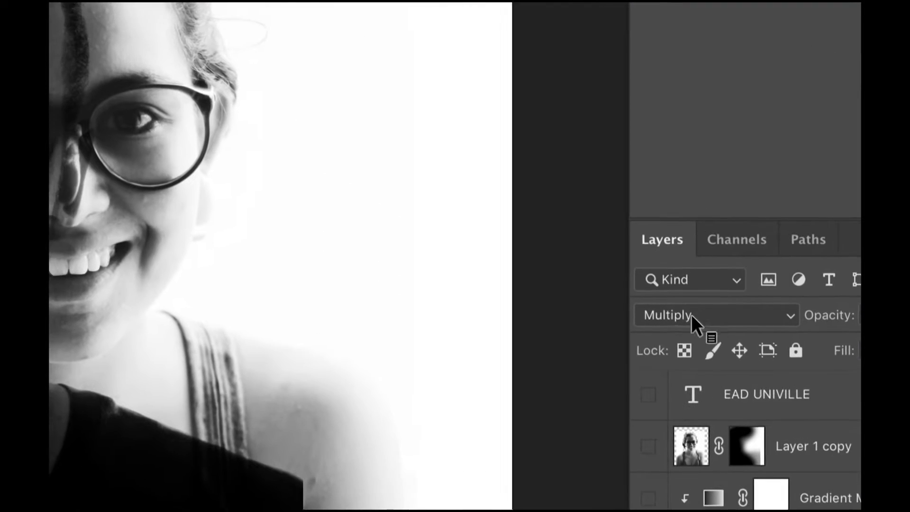
pyautogui.click(693, 315)
pyautogui.click(675, 314)
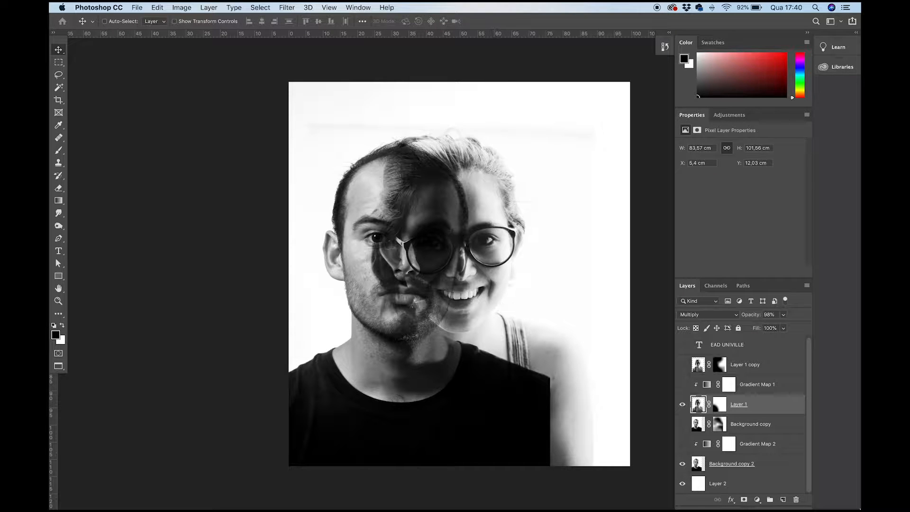
# - Hide Layer 1 and delete Gradient Map 2, Background copy, Layer 1 copy and Gradient Map 1
pyautogui.click(682, 404)
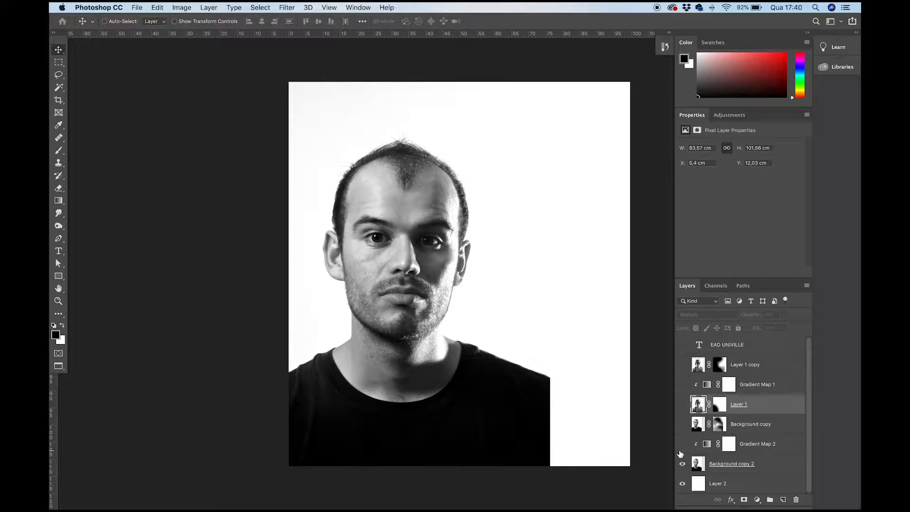
pyautogui.click(753, 447)
pyautogui.press('BackSpace')
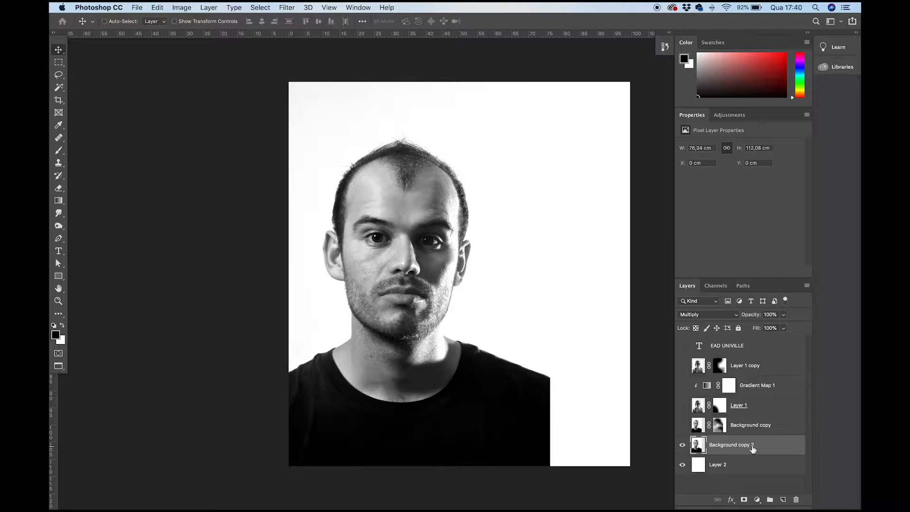
pyautogui.click(740, 430)
pyautogui.press('BackSpace')
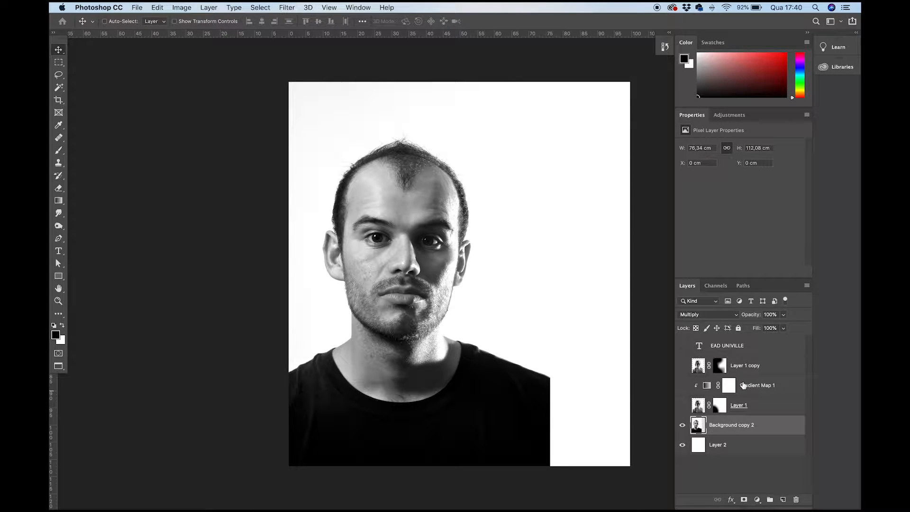
pyautogui.click(745, 369)
pyautogui.press('BackSpace')
pyautogui.press('BackSpace')
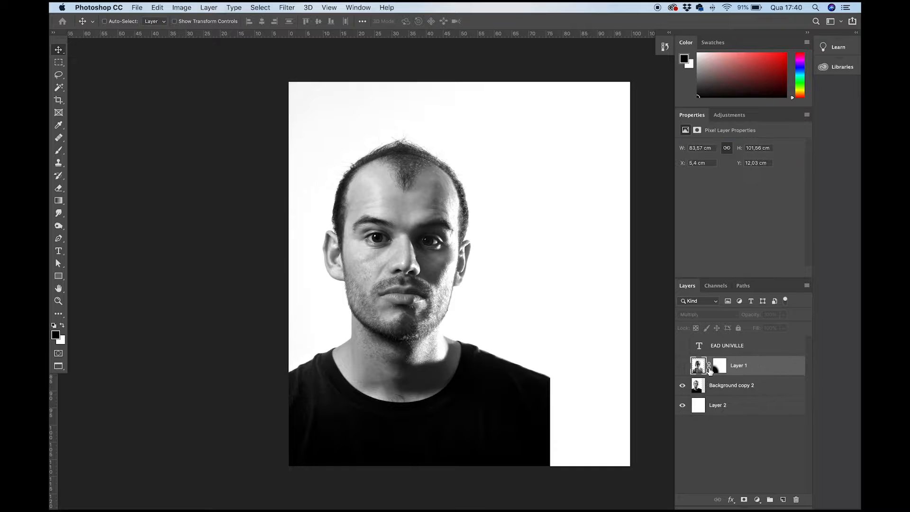
# - Show Layer 1 again and delete the EAD UNIVILLE text layer
pyautogui.click(683, 369)
pyautogui.click(683, 367)
pyautogui.click(683, 367)
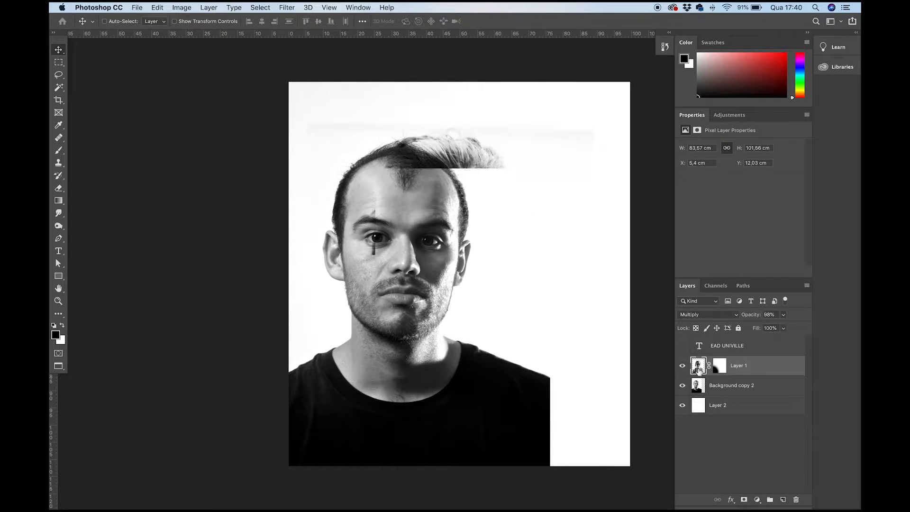
pyautogui.click(721, 349)
pyautogui.press('BackSpace')
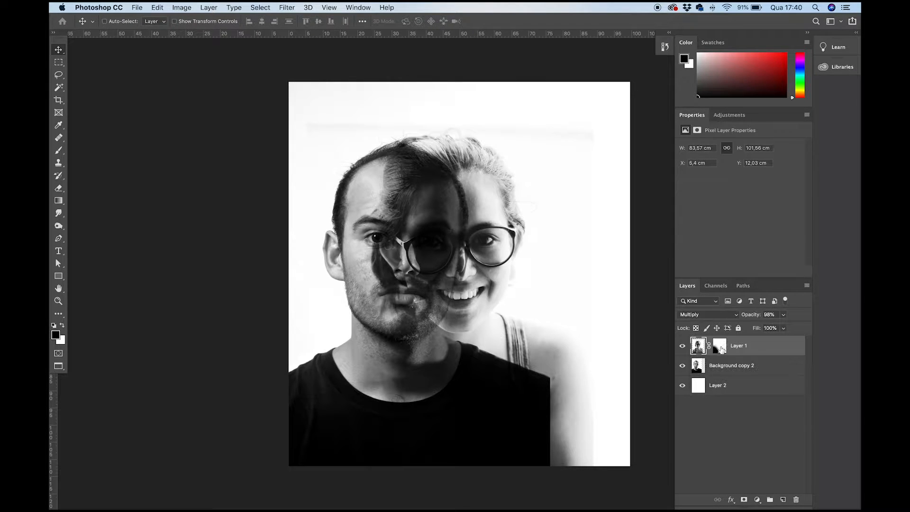
# - Hide Layer 1 and add a Gradient Map adjustment layer above Background copy 2
pyautogui.click(683, 346)
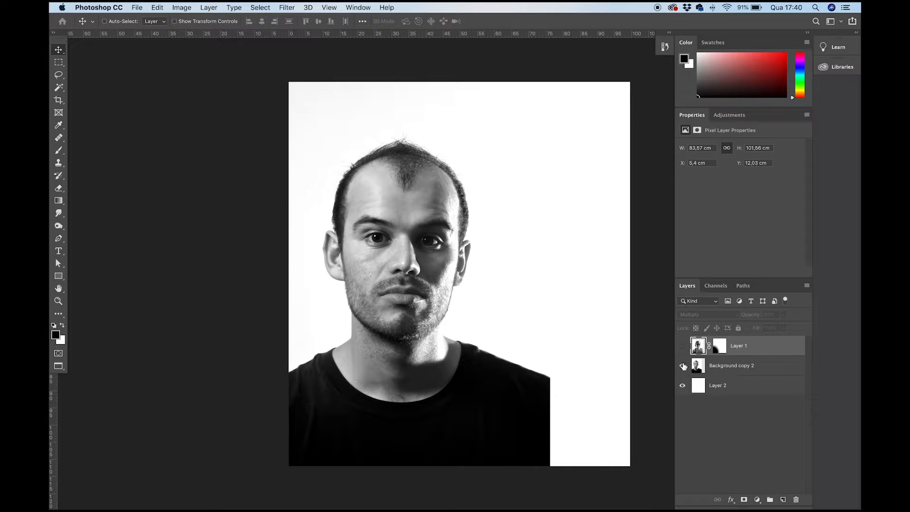
pyautogui.click(733, 372)
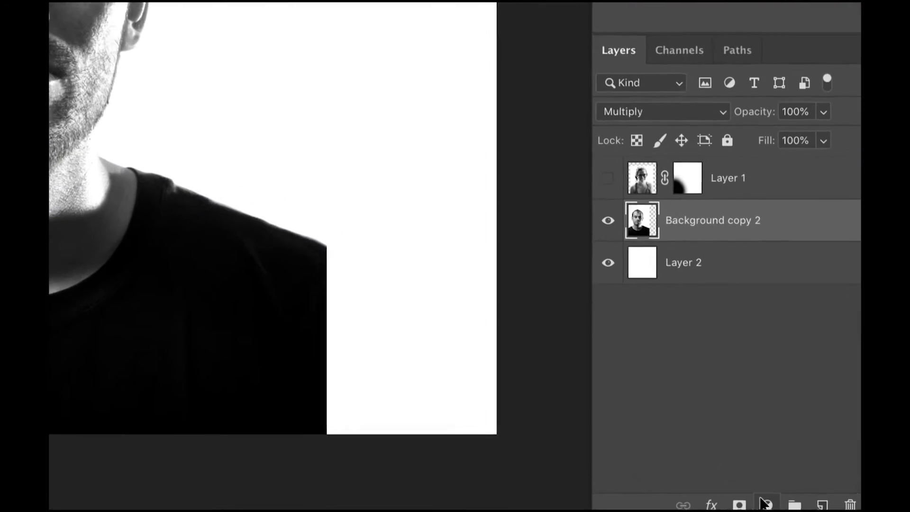
pyautogui.click(766, 504)
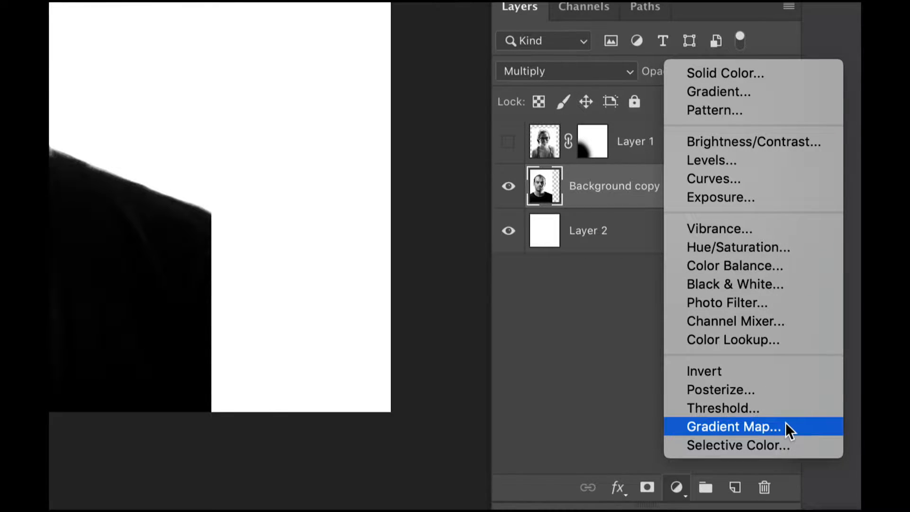
pyautogui.click(738, 428)
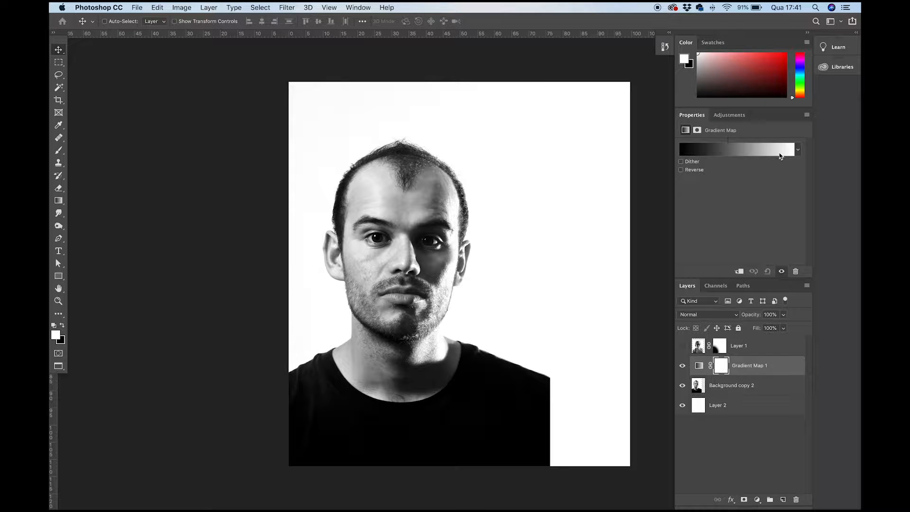
# - Try several gradient presets on the gradient map and apply the dark purple to orange one
pyautogui.click(799, 150)
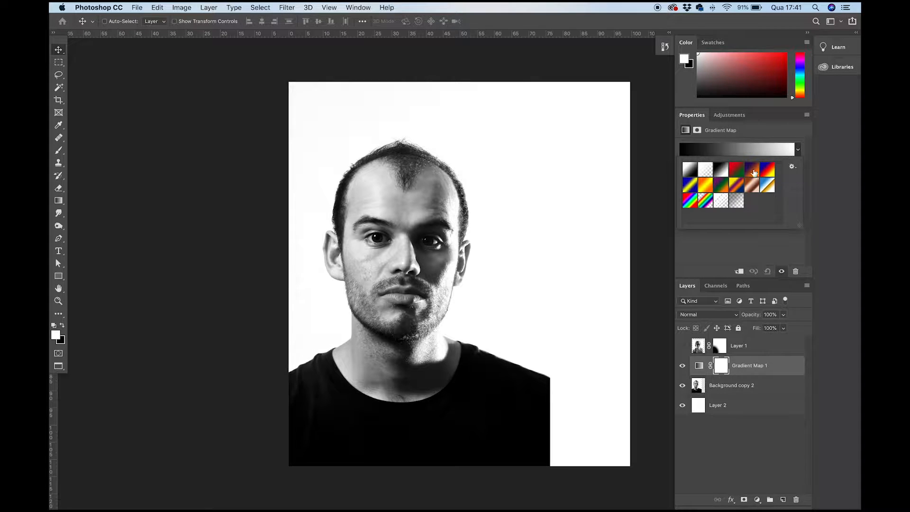
pyautogui.click(752, 170)
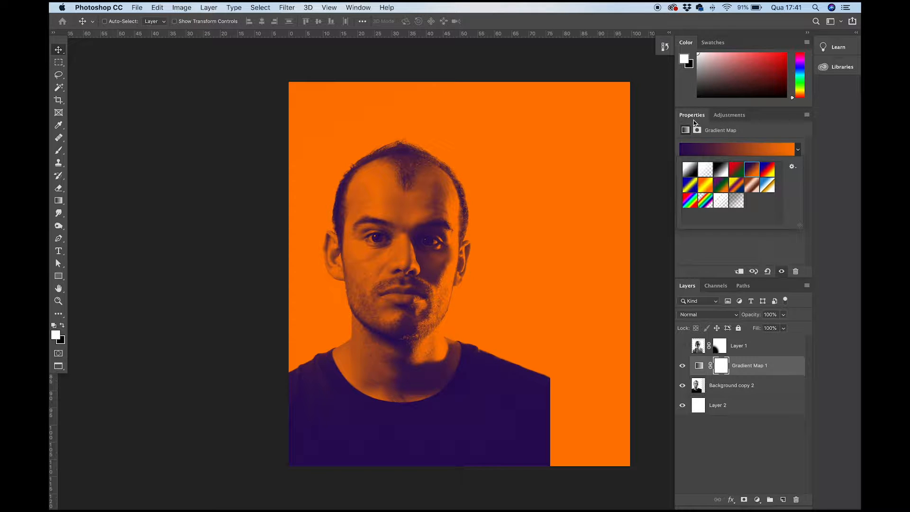
pyautogui.click(768, 173)
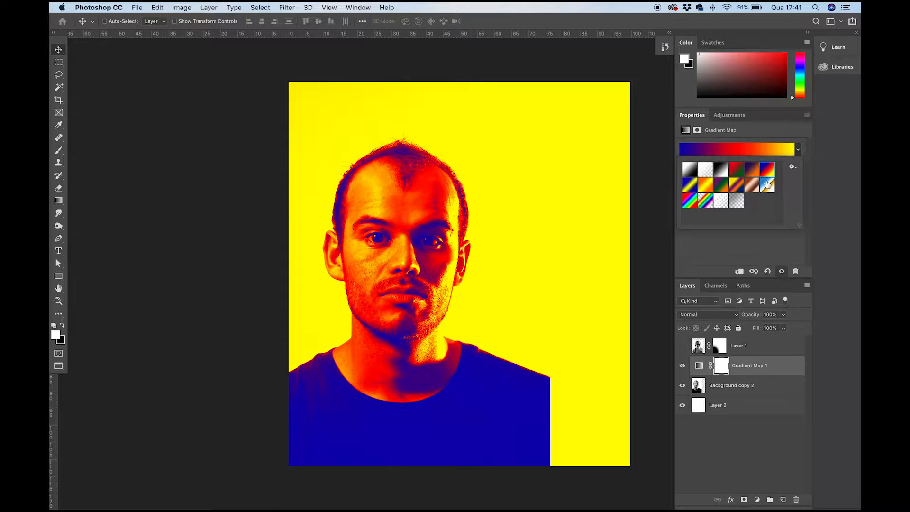
pyautogui.click(768, 186)
pyautogui.click(737, 186)
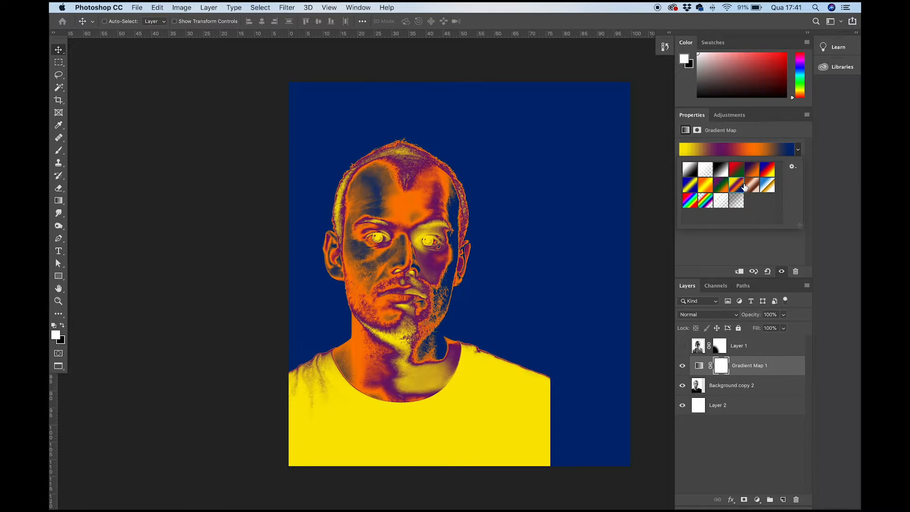
pyautogui.click(722, 189)
pyautogui.click(723, 171)
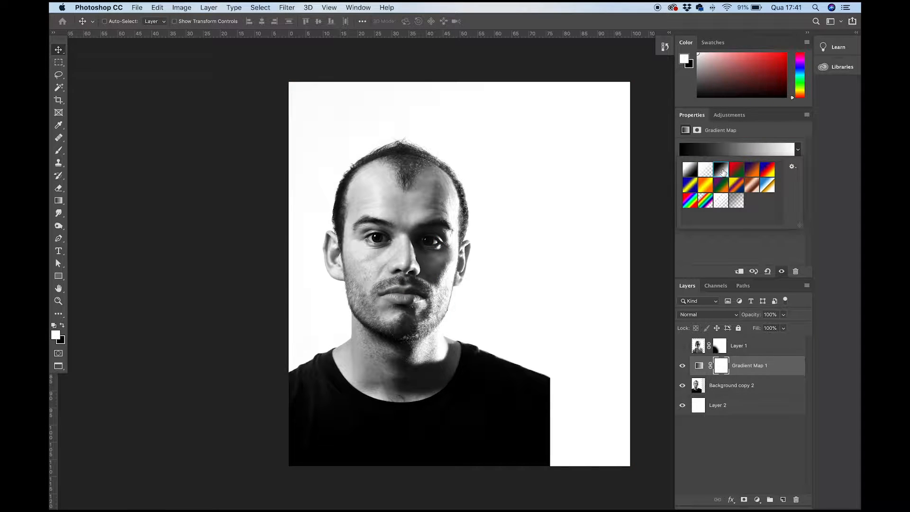
pyautogui.click(692, 175)
pyautogui.click(692, 188)
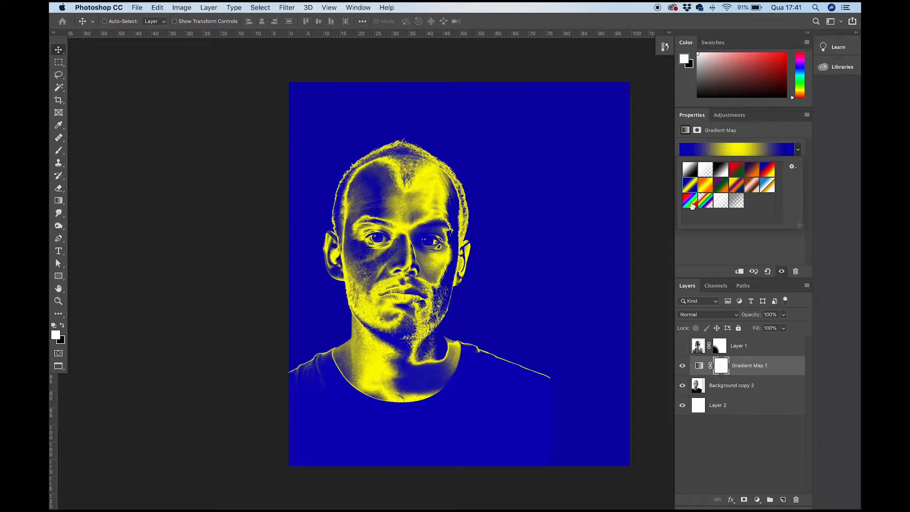
pyautogui.click(705, 203)
pyautogui.click(705, 204)
pyautogui.click(748, 173)
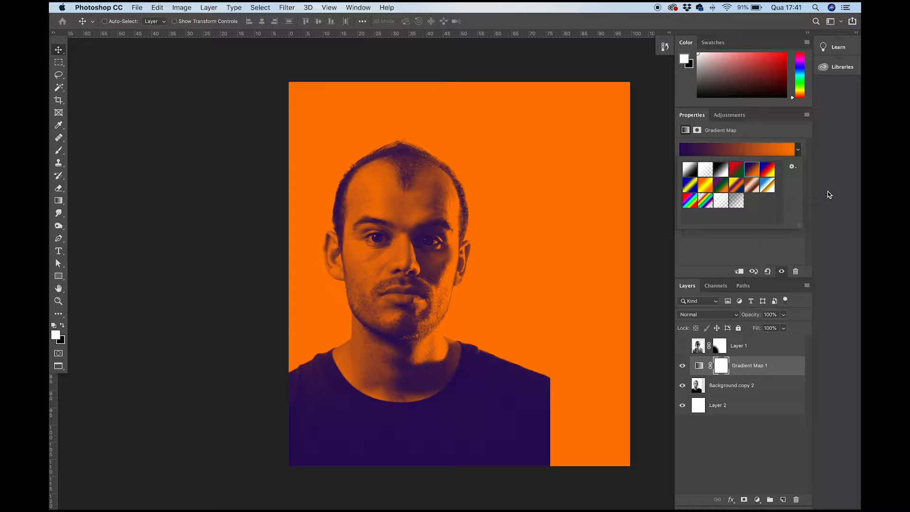
# - Save the current gradient as a new preset named Violet, Orange and select it for the gradient map
pyautogui.click(797, 149)
pyautogui.click(798, 149)
pyautogui.click(793, 167)
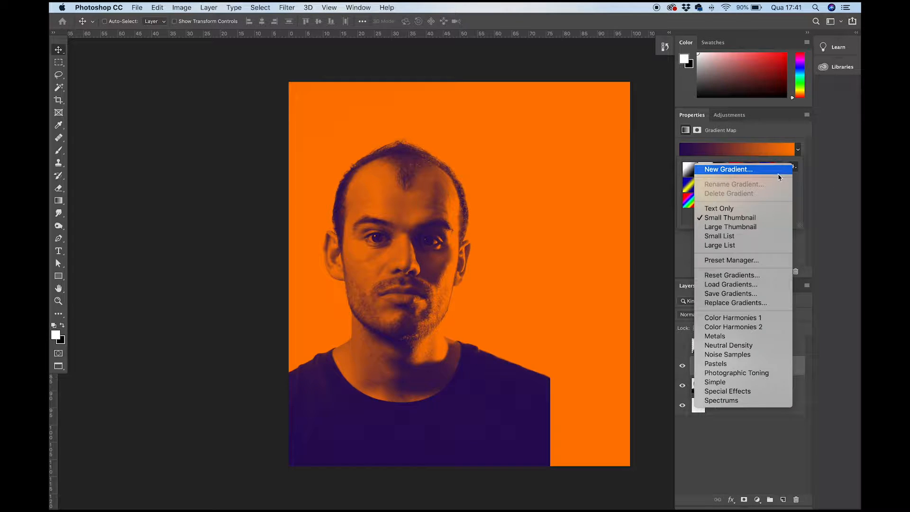
pyautogui.click(778, 171)
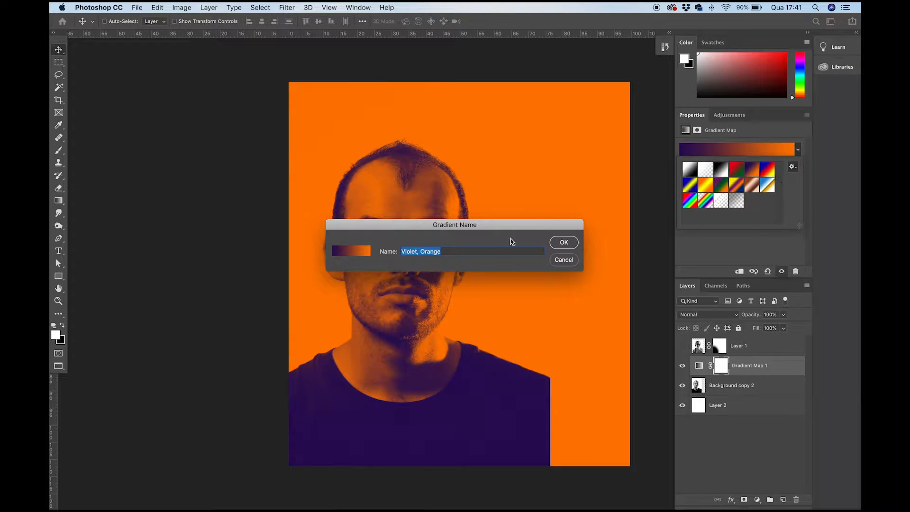
pyautogui.click(563, 243)
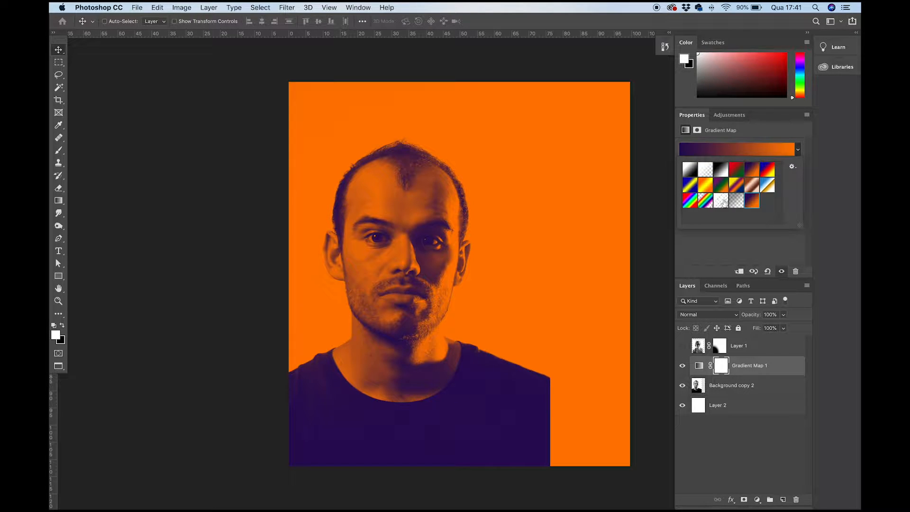
pyautogui.doubleClick(753, 202)
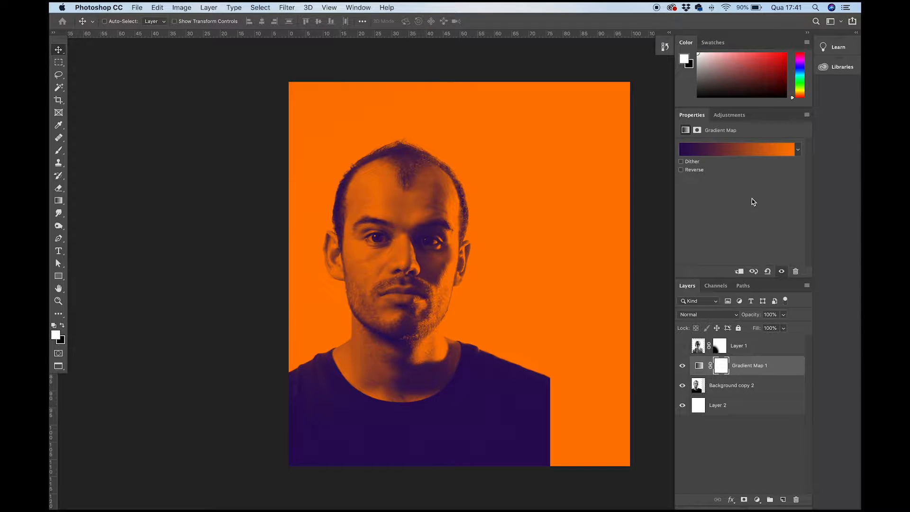
# - Edit the gradient of Gradient Map 1 and change its orange end stop to white (ffffff)
pyautogui.click(709, 150)
pyautogui.moveTo(347, 131); pyautogui.dragTo(503, 134)
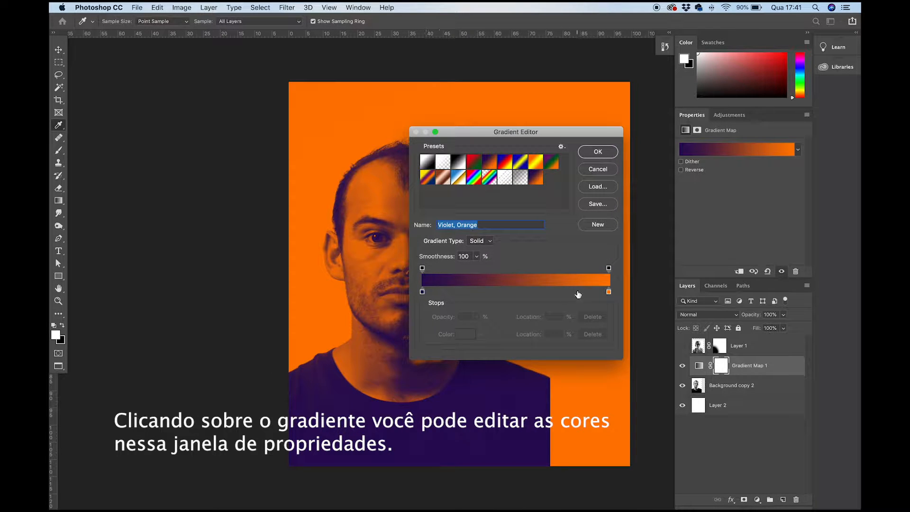
pyautogui.click(609, 293)
pyautogui.doubleClick(609, 293)
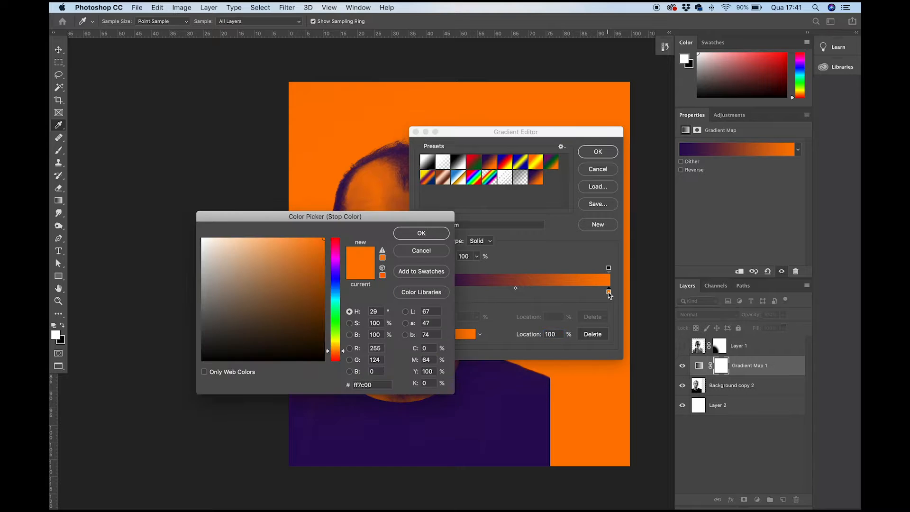
pyautogui.moveTo(305, 261); pyautogui.dragTo(187, 213)
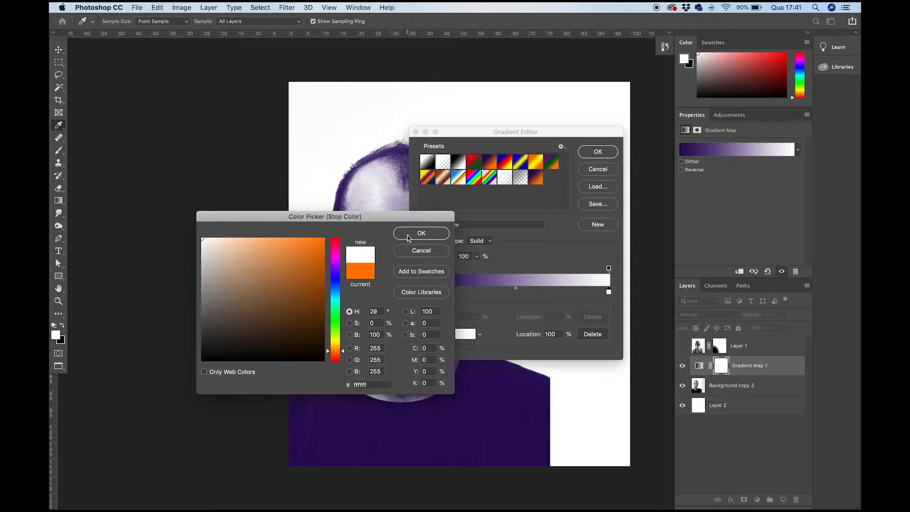
pyautogui.click(421, 233)
# - Change the violet start stop to cyan from C 100, M 0, Y 0, K 0, adjust it to a bright blue and apply the gradient
pyautogui.doubleClick(422, 293)
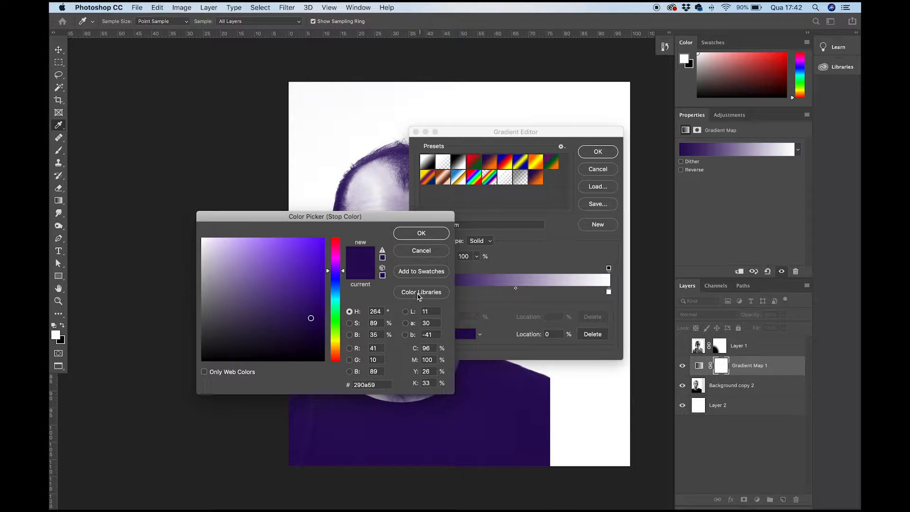
pyautogui.click(426, 349)
pyautogui.write('100')
pyautogui.press('Tab')
pyautogui.write('0')
pyautogui.press('Tab')
pyautogui.write('0')
pyautogui.press('Tab')
pyautogui.write('0')
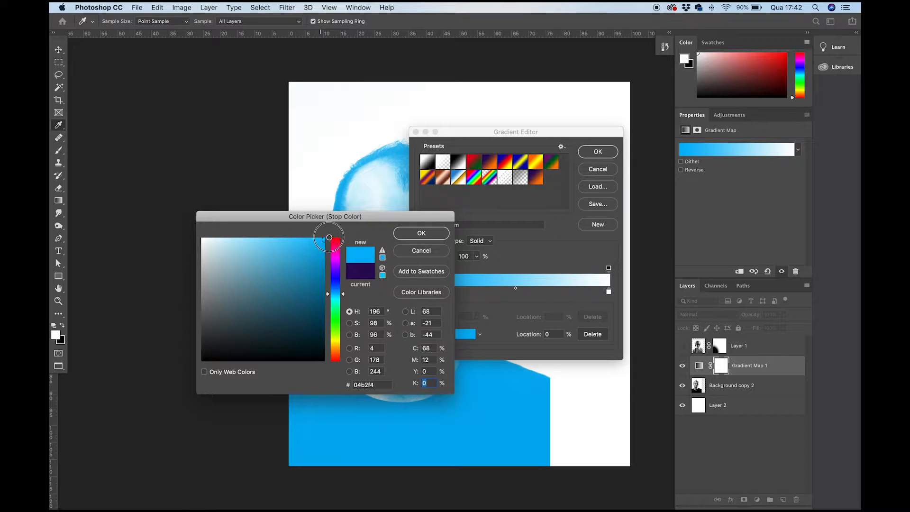
pyautogui.click(411, 235)
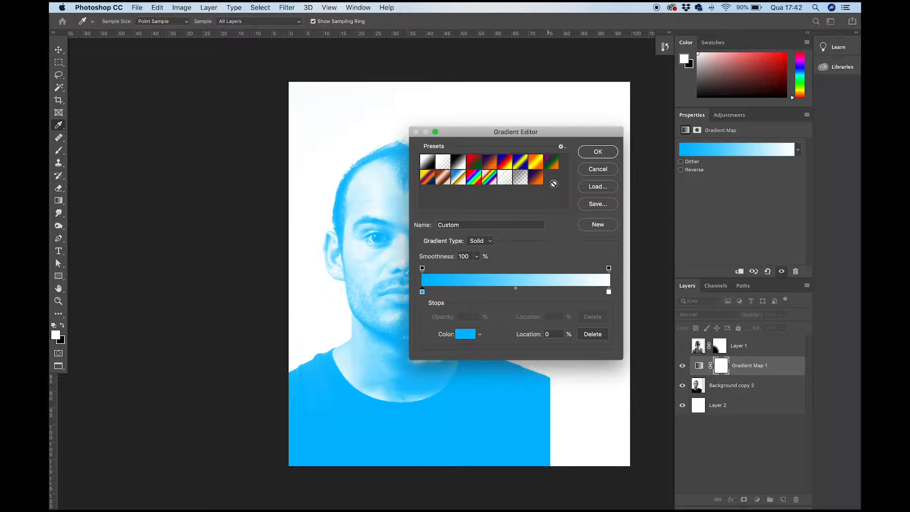
pyautogui.click(586, 155)
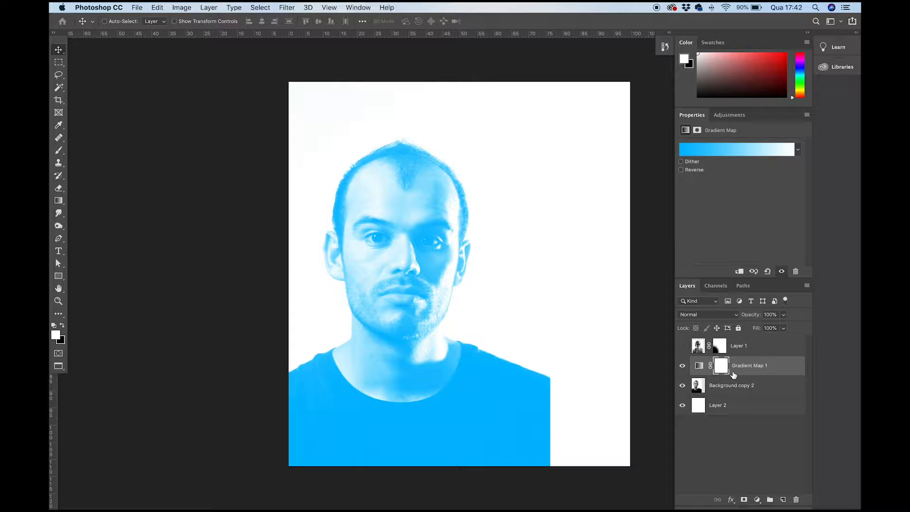
# - Toggle the visibility of Gradient Map 1 repeatedly to compare the portrait with and without the colour
pyautogui.click(682, 368)
pyautogui.click(682, 368)
pyautogui.click(683, 368)
pyautogui.click(683, 368)
pyautogui.click(683, 369)
pyautogui.click(682, 368)
pyautogui.click(683, 368)
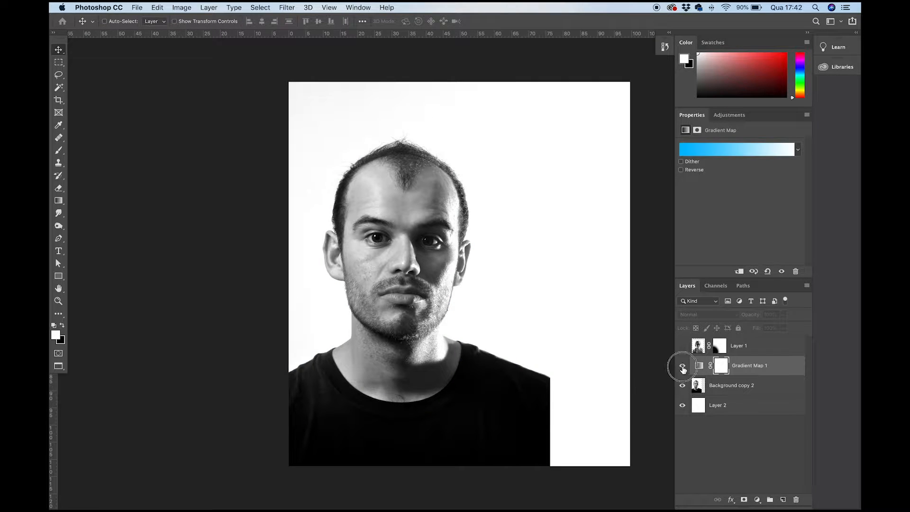
pyautogui.click(683, 366)
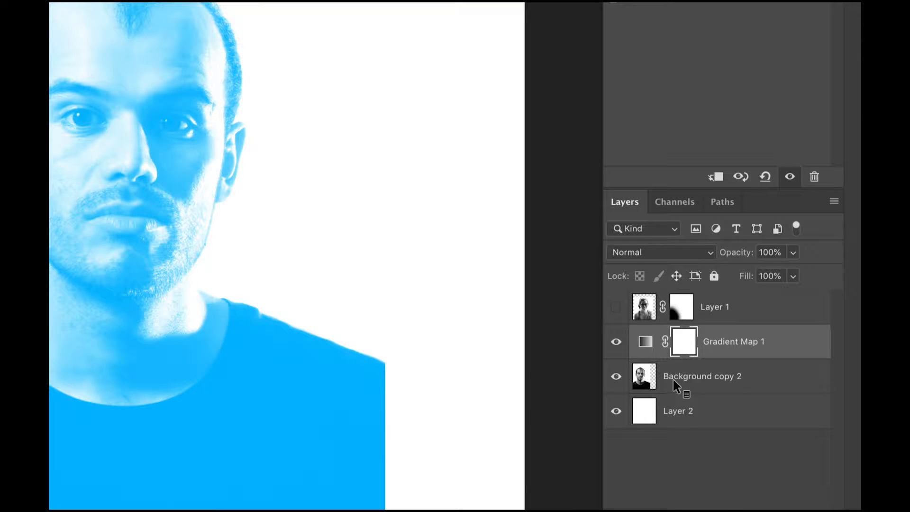
# - With Gradient Map 1 hidden, try colorizing Background copy 2 with Hue/Saturation at hue 216, saturation +76 and lightness +57
pyautogui.click(616, 341)
pyautogui.click(640, 375)
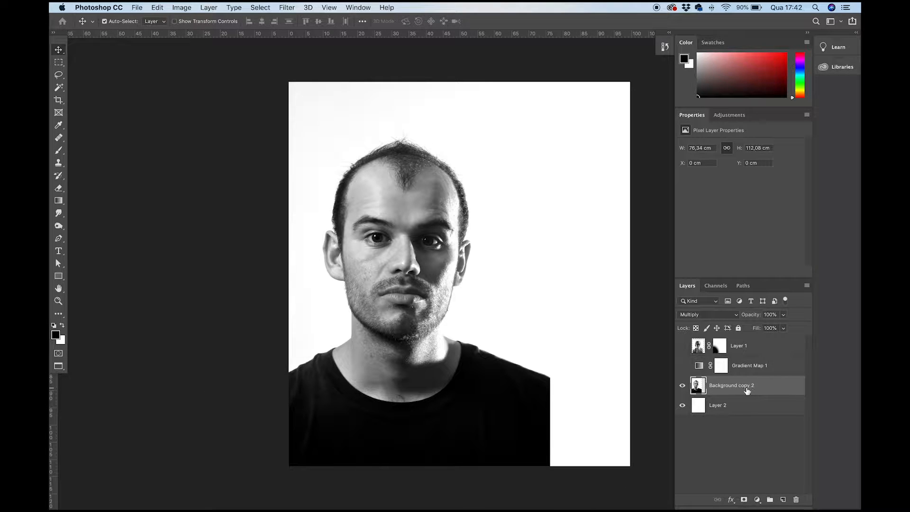
pyautogui.press('super+u')
pyautogui.moveTo(332, 245); pyautogui.dragTo(219, 206)
pyautogui.click(270, 320)
pyautogui.moveTo(161, 291); pyautogui.dragTo(202, 289)
pyautogui.click(185, 265)
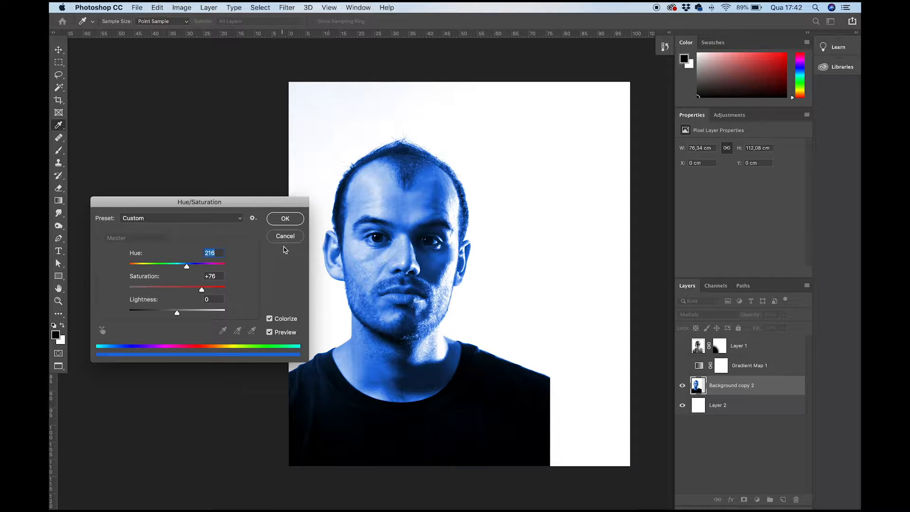
pyautogui.moveTo(177, 314); pyautogui.dragTo(205, 315)
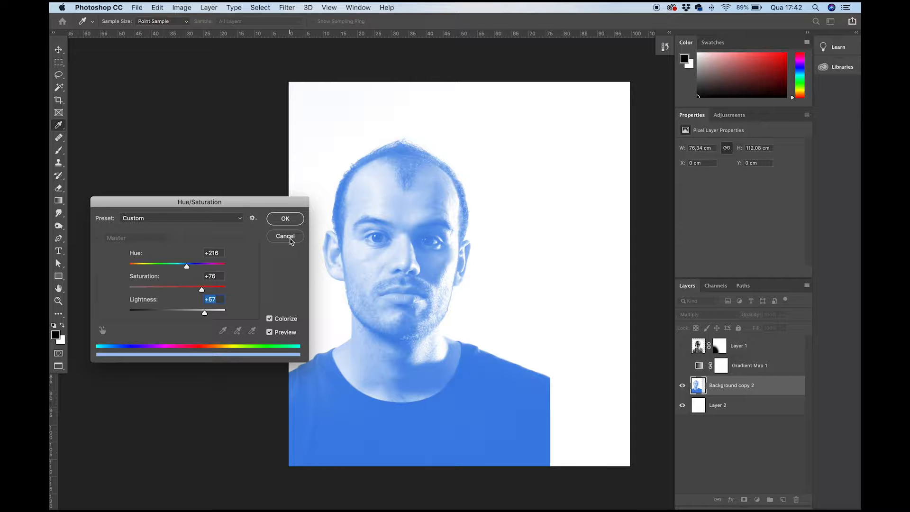
pyautogui.click(285, 236)
pyautogui.click(682, 368)
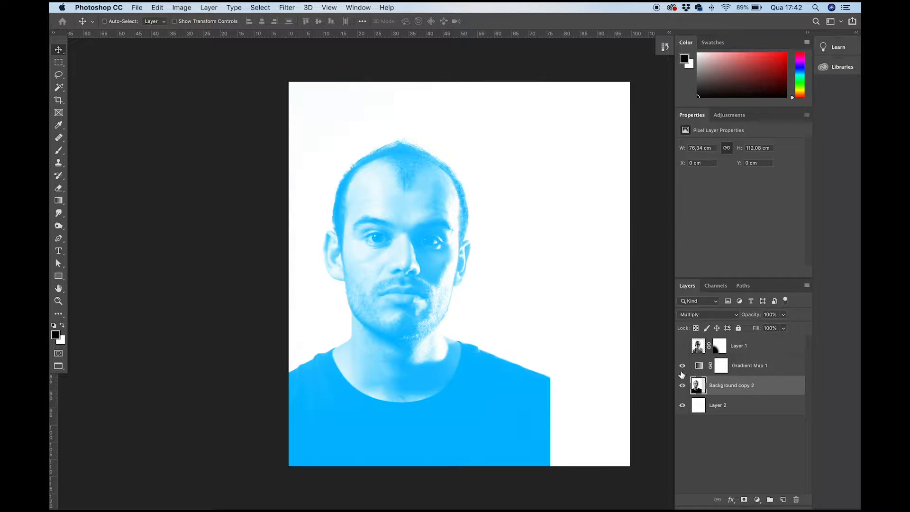
# - Show Layer 1, select it and use the Multiply blend mode on it
pyautogui.click(749, 373)
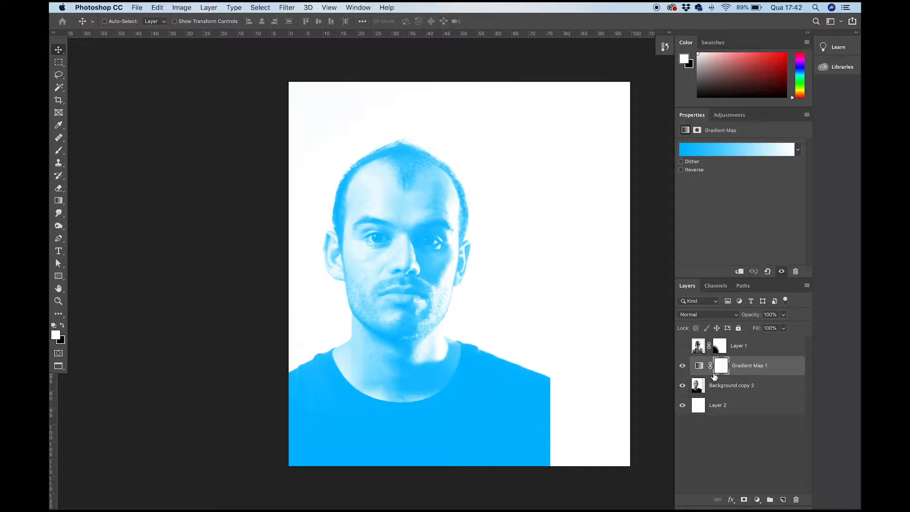
pyautogui.click(682, 346)
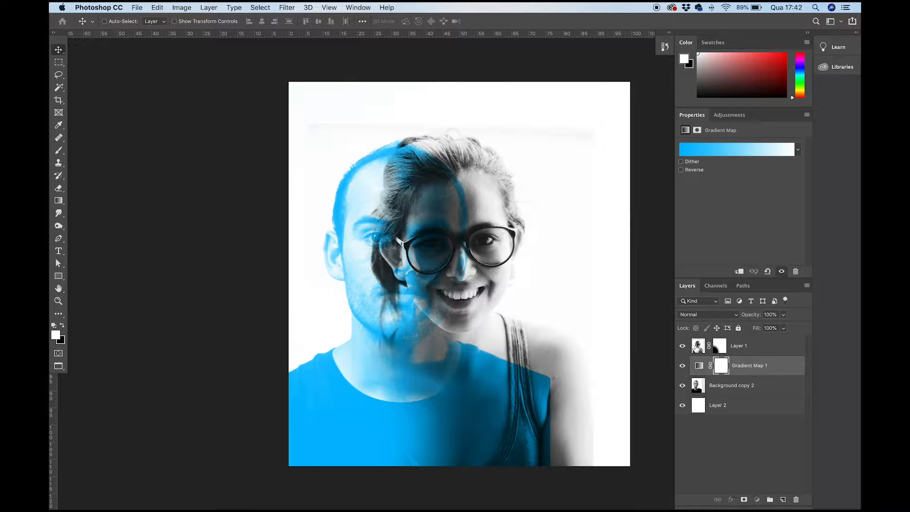
pyautogui.click(698, 346)
pyautogui.click(695, 316)
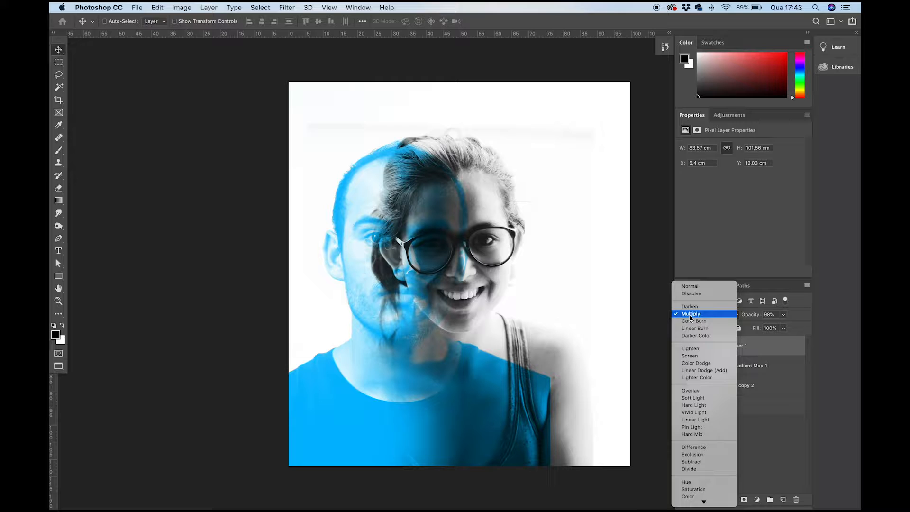
pyautogui.click(691, 314)
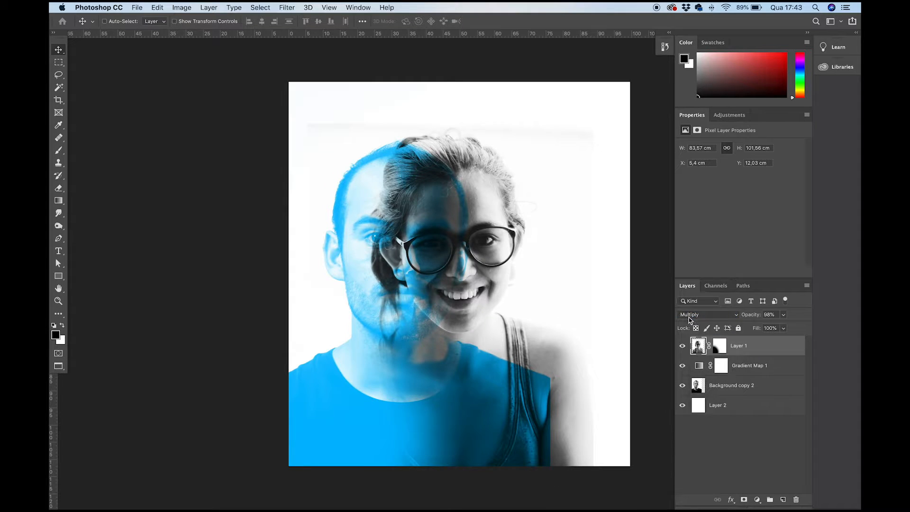
# - Add a Gradient Map adjustment layer above Layer 1
pyautogui.click(757, 500)
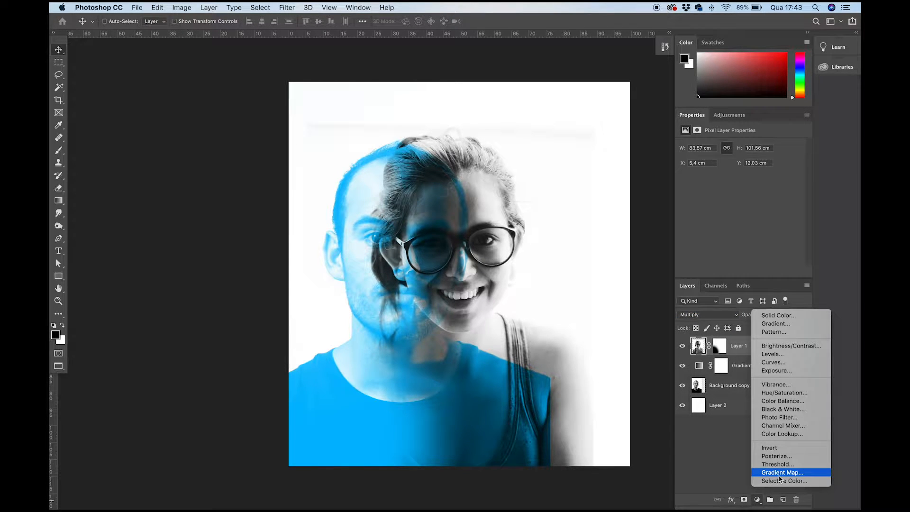
pyautogui.click(769, 471)
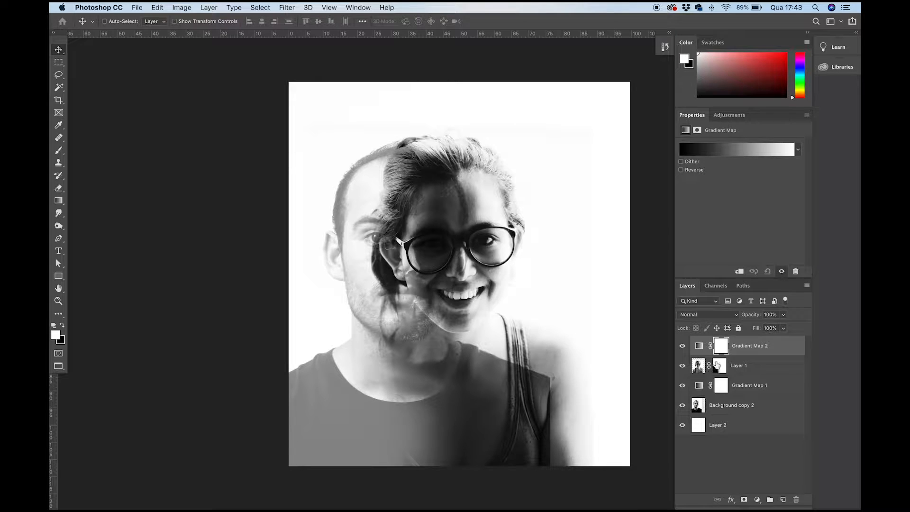
pyautogui.click(700, 349)
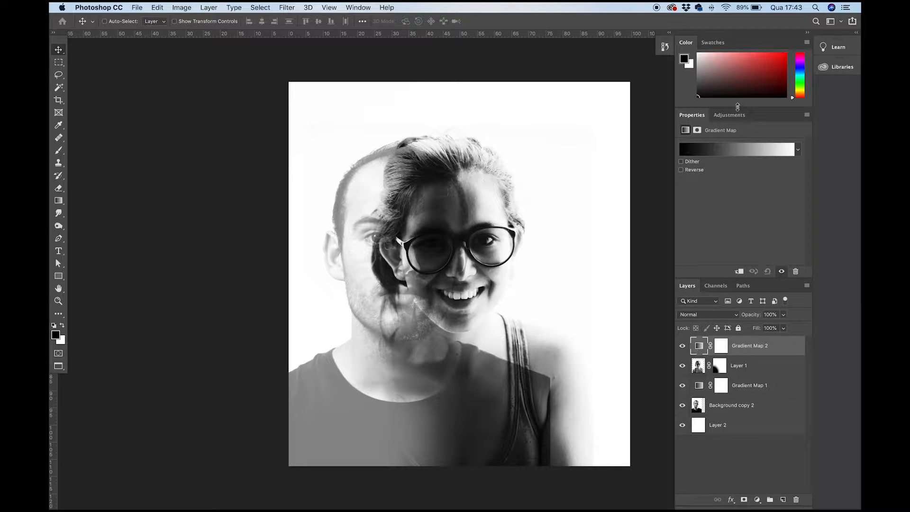
# - Set the black stop of Gradient Map 2's gradient to magenta with C 0, M 100, Y 0, K 0 and apply it
pyautogui.click(741, 156)
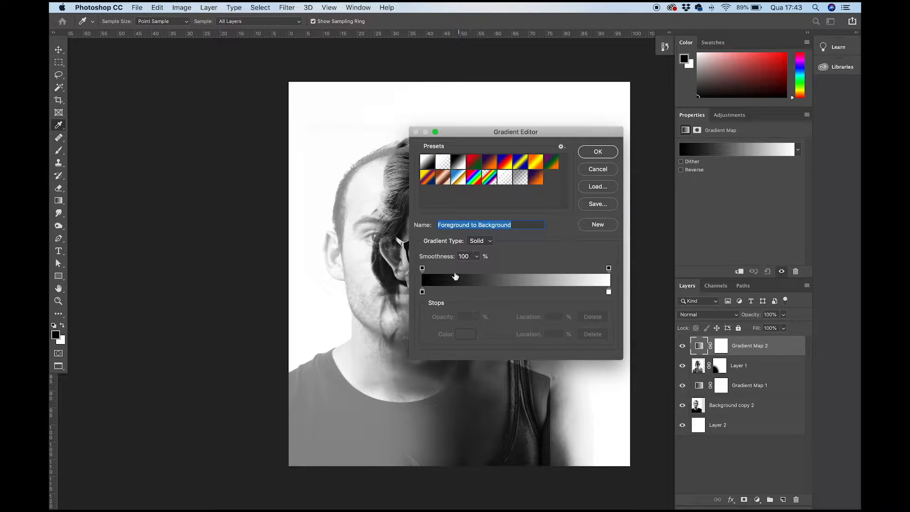
pyautogui.click(422, 293)
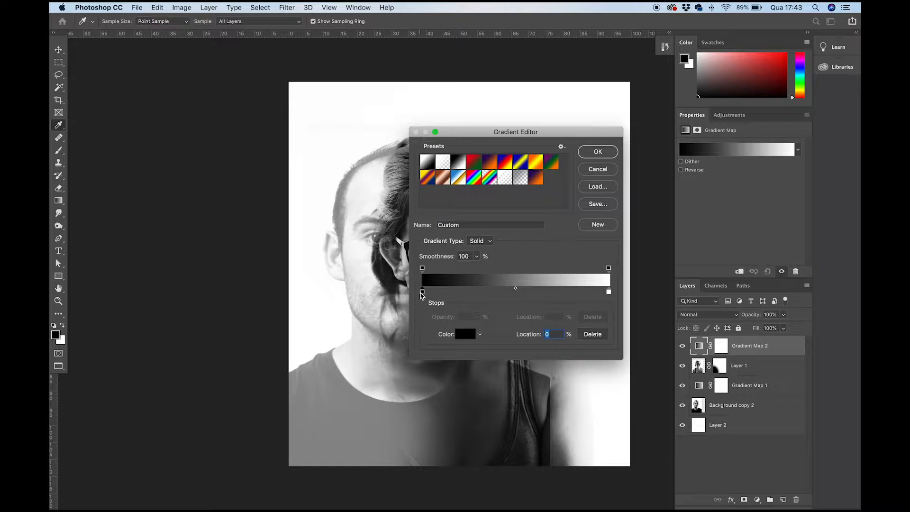
pyautogui.click(474, 335)
pyautogui.doubleClick(433, 357)
pyautogui.write('100')
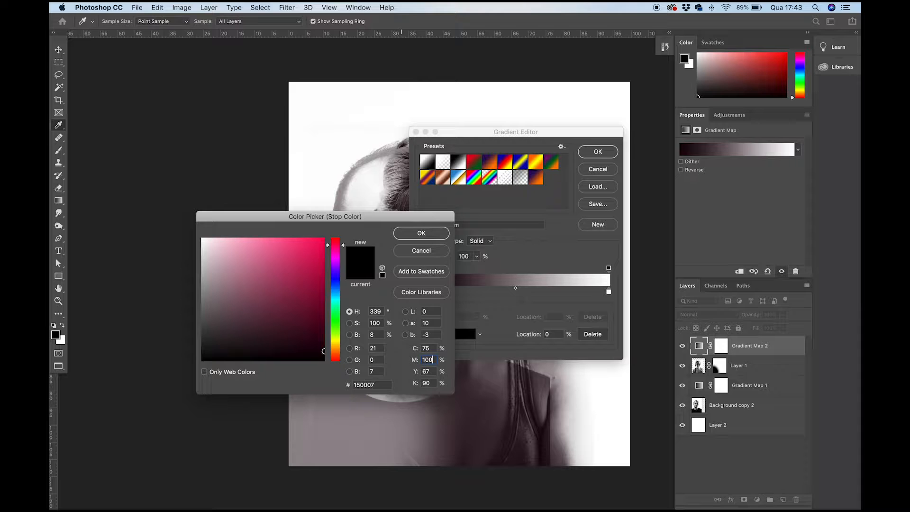
pyautogui.write('0')
pyautogui.press('Tab')
pyautogui.press('Tab')
pyautogui.write('0')
pyautogui.press('Tab')
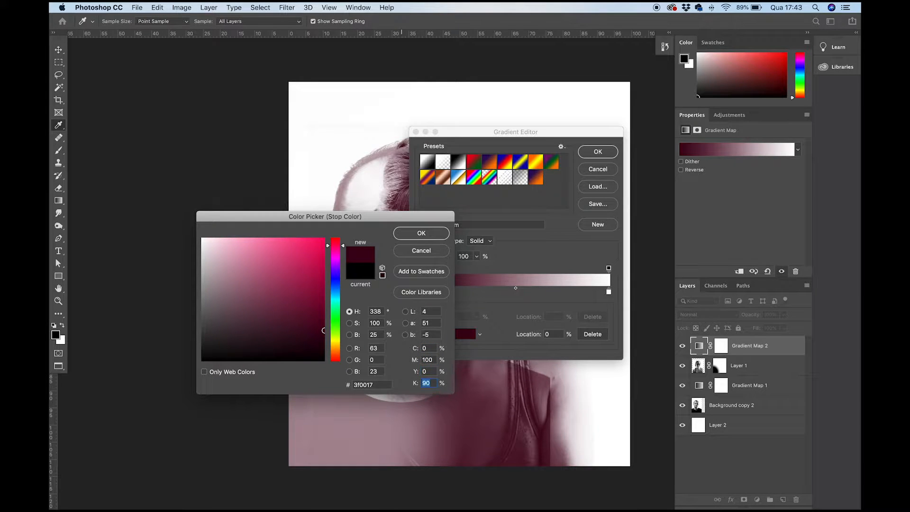
pyautogui.write('0')
pyautogui.press('Return')
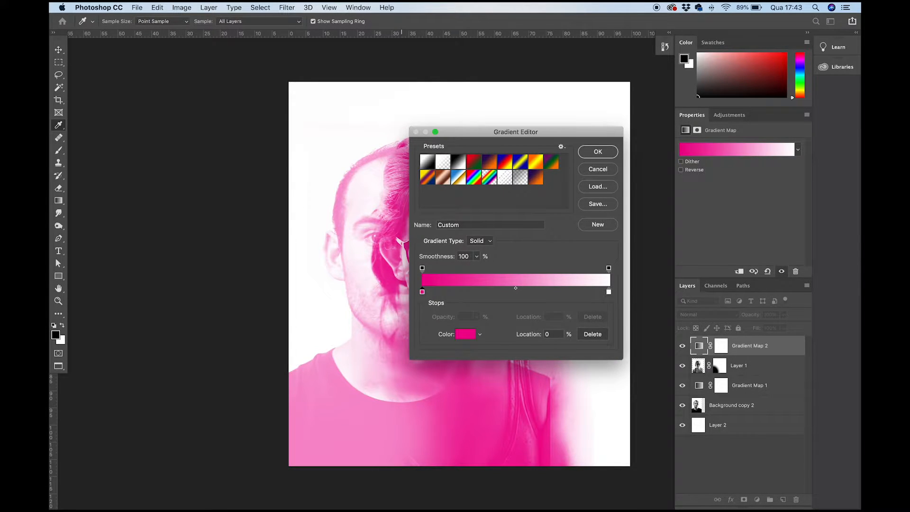
pyautogui.press('Return')
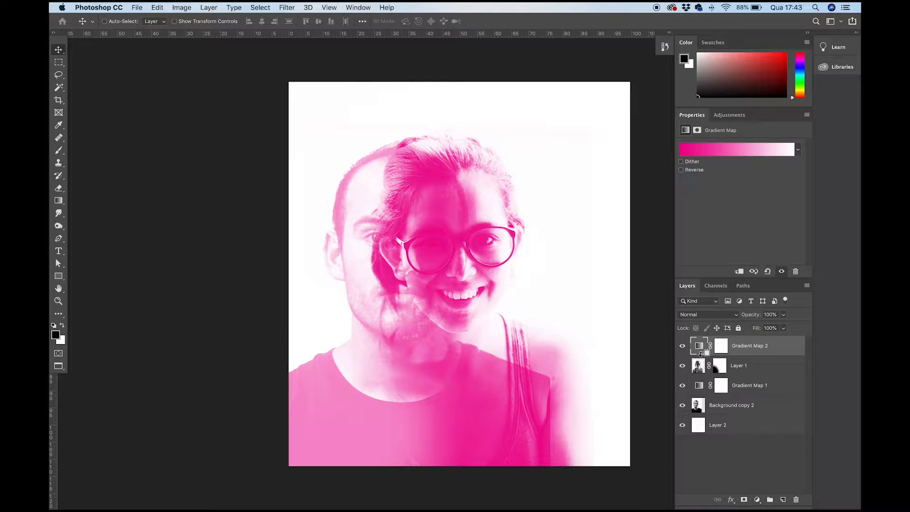
# - Clip Gradient Map 2 to Layer 1 and Gradient Map 1 to Background copy 2
pyautogui.keyDown('alt'); pyautogui.click(701, 354); pyautogui.keyUp('alt')
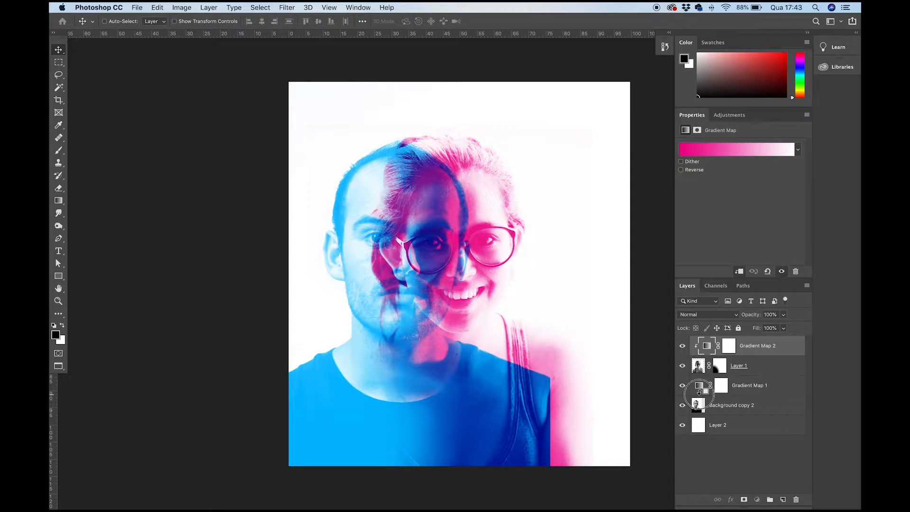
pyautogui.keyDown('alt'); pyautogui.click(700, 394); pyautogui.keyUp('alt')
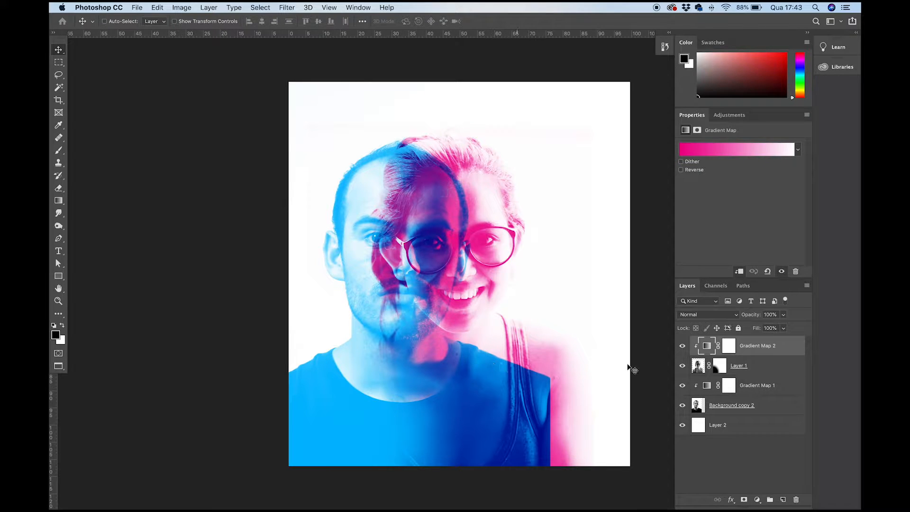
# - Toggle Layer 1's visibility to check which portrait its clipped gradient map colours
pyautogui.click(700, 367)
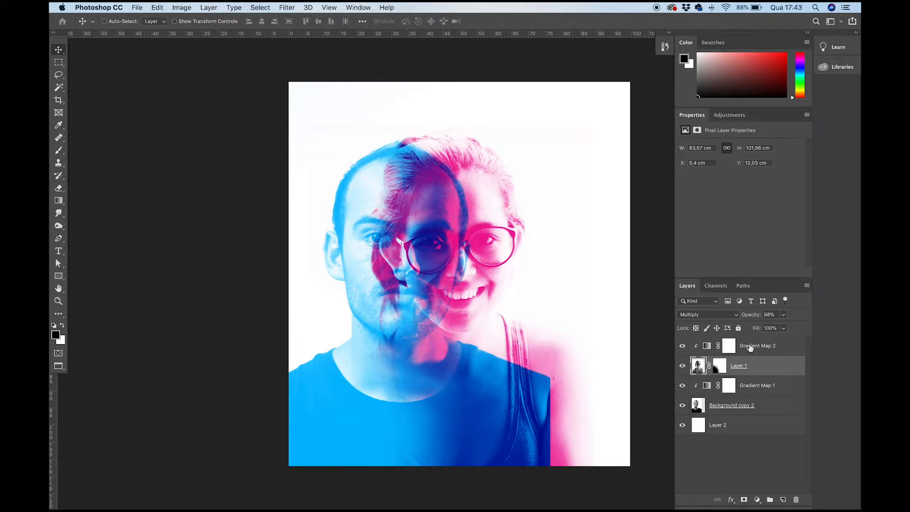
pyautogui.click(747, 348)
pyautogui.click(700, 369)
pyautogui.click(682, 366)
pyautogui.click(682, 366)
# - Add a layer mask to Background copy 2
pyautogui.click(700, 406)
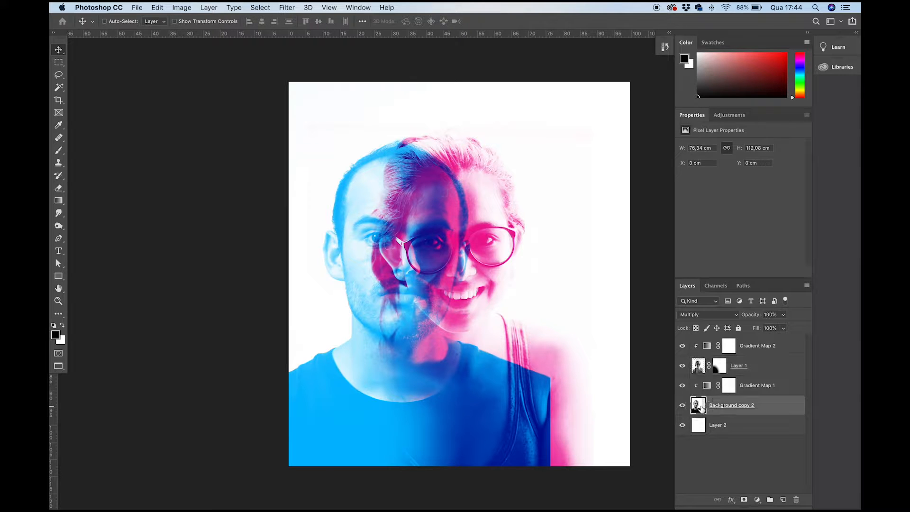
pyautogui.click(744, 500)
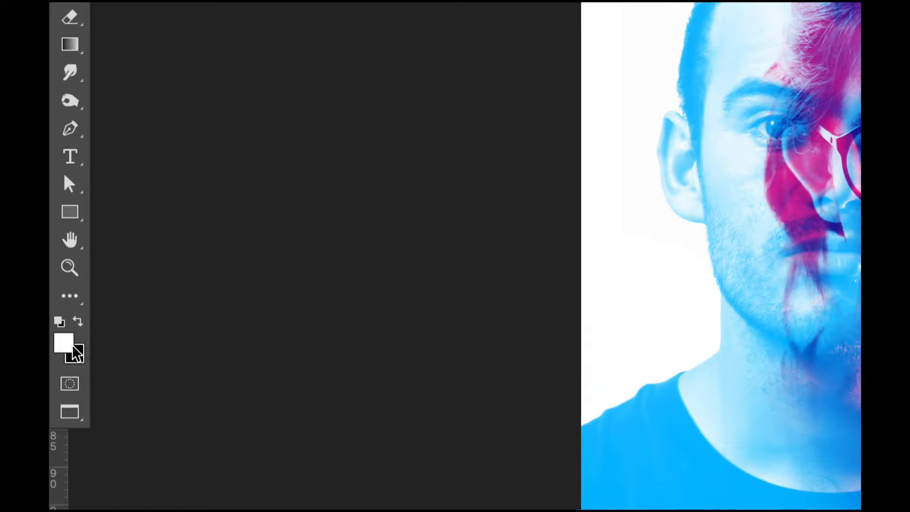
# - Paint black on Background copy 2's mask with a soft 1100 px brush over the woman's shoulder, chest and face
pyautogui.click(79, 322)
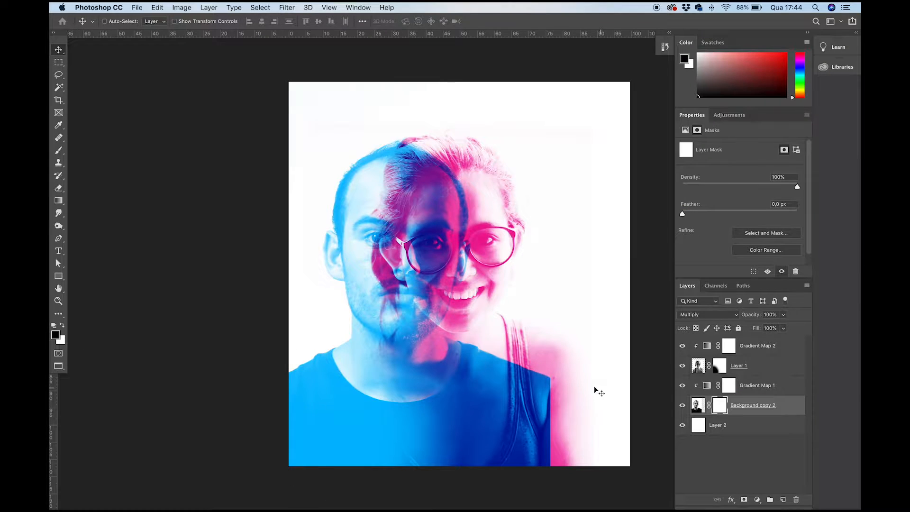
pyautogui.press('b')
pyautogui.press('[')
pyautogui.press('[')
pyautogui.press('[')
pyautogui.press('[')
pyautogui.press('[')
pyautogui.press('[')
pyautogui.press('[')
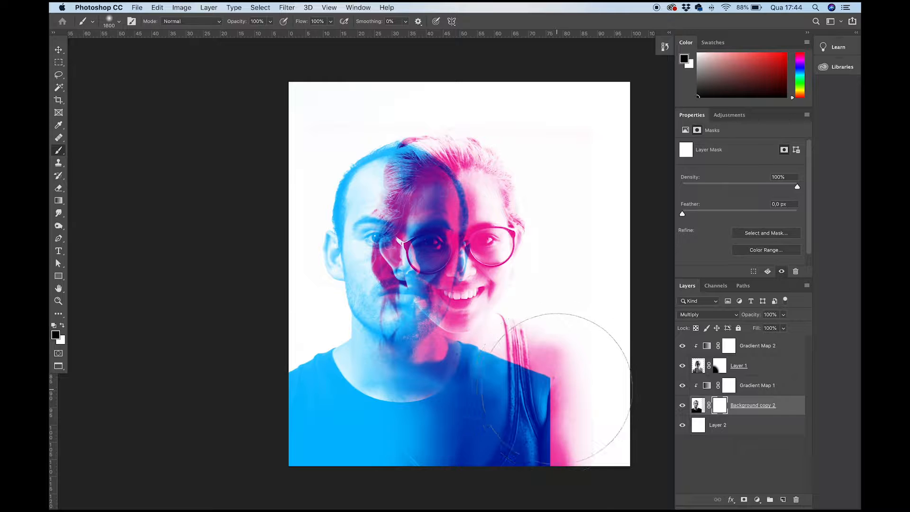
pyautogui.rightClick(556, 364)
pyautogui.click(624, 265)
pyautogui.click(528, 342)
pyautogui.moveTo(527, 341)
pyautogui.mouseDown()
pyautogui.moveTo(581, 442)
pyautogui.moveTo(559, 380)
pyautogui.moveTo(510, 333)
pyautogui.moveTo(615, 463)
pyautogui.moveTo(584, 457)
pyautogui.moveTo(564, 402)
pyautogui.moveTo(534, 372)
pyautogui.moveTo(530, 337)
pyautogui.moveTo(489, 331)
pyautogui.moveTo(489, 291)
pyautogui.moveTo(423, 250)
pyautogui.moveTo(427, 241)
pyautogui.moveTo(498, 304)
pyautogui.mouseUp()
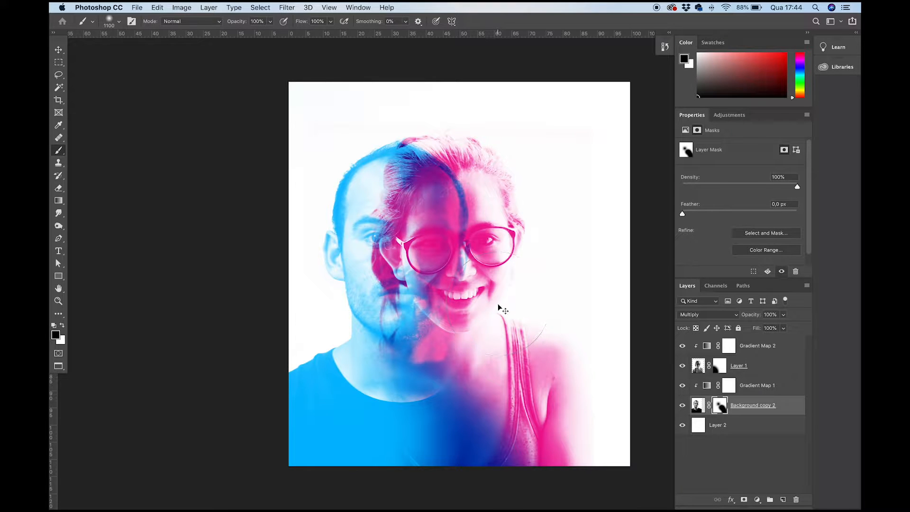
# - Undo the last mask stroke and repaint black over the overlapping faces at 20% brush opacity
pyautogui.press('super+z')
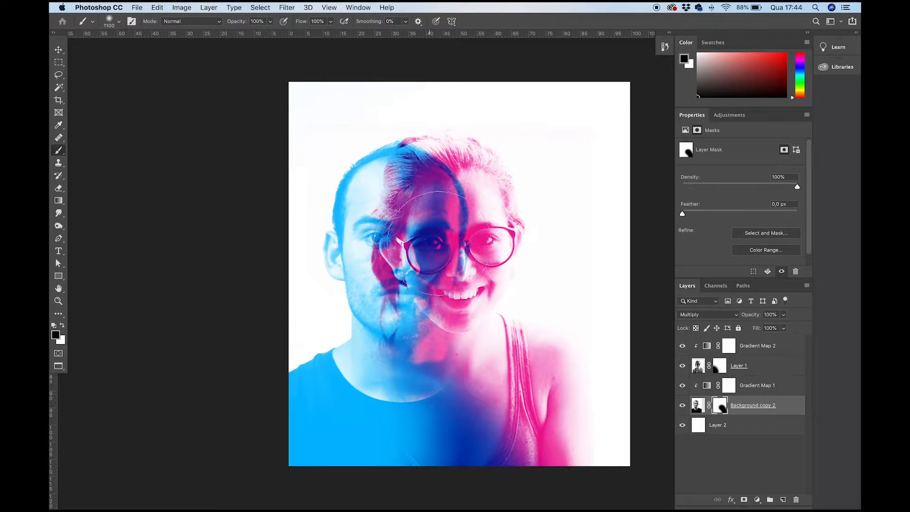
pyautogui.moveTo(474, 233)
pyautogui.mouseDown()
pyautogui.moveTo(422, 247)
pyautogui.moveTo(426, 222)
pyautogui.moveTo(481, 323)
pyautogui.mouseUp()
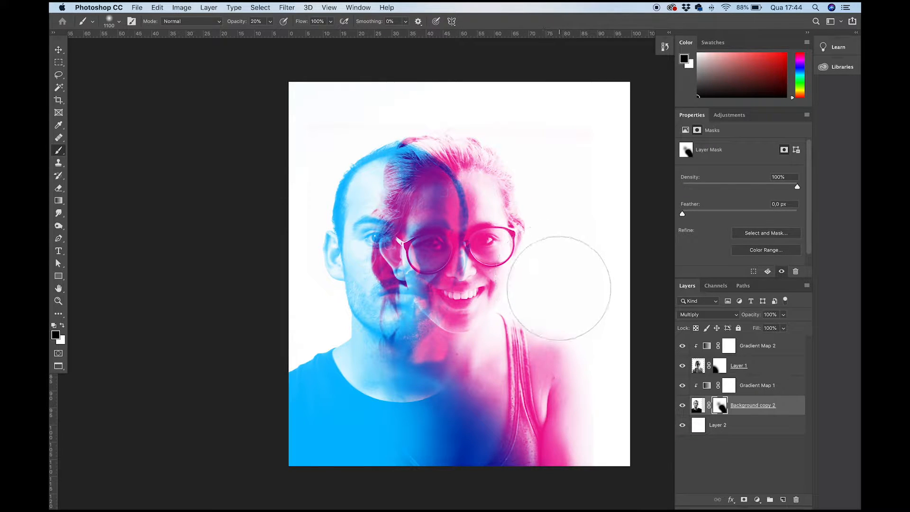
pyautogui.press('v')
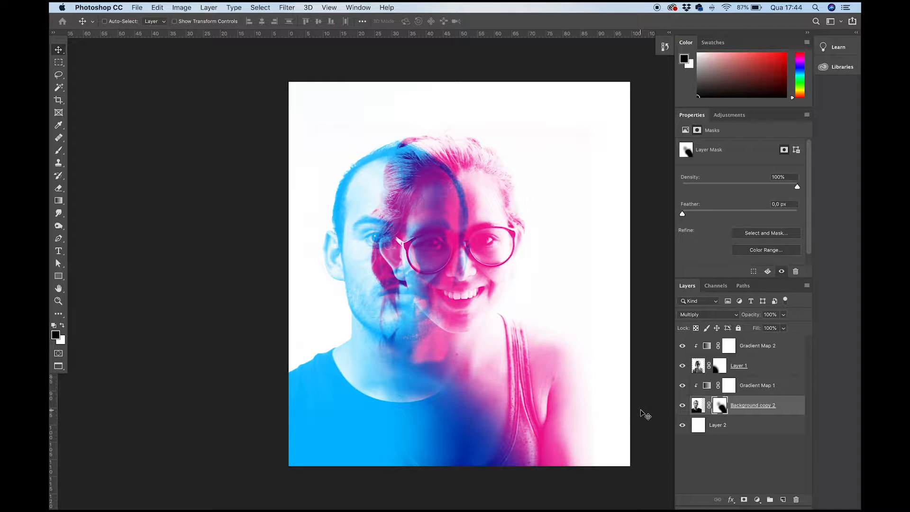
# - View Layer 1's mask on its own and compare selecting the layer's image with selecting its mask
pyautogui.keyDown('alt'); pyautogui.click(718, 369); pyautogui.keyUp('alt')
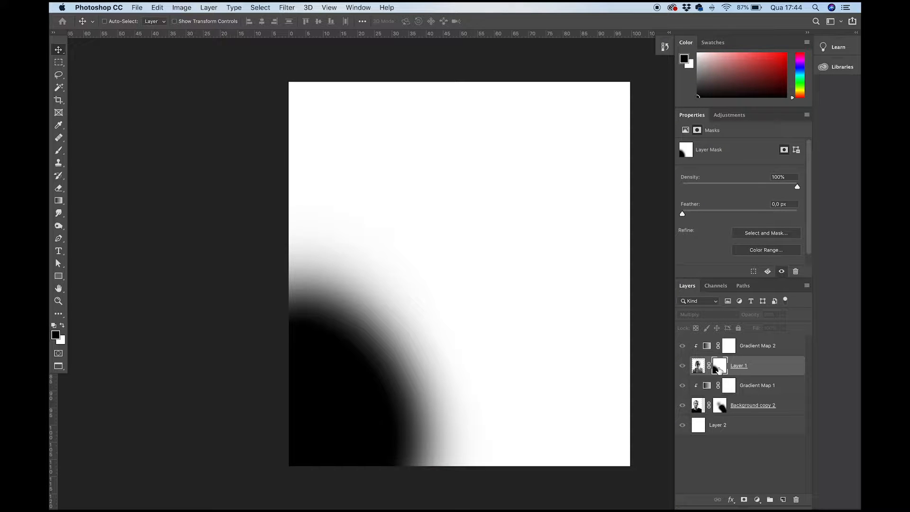
pyautogui.click(697, 369)
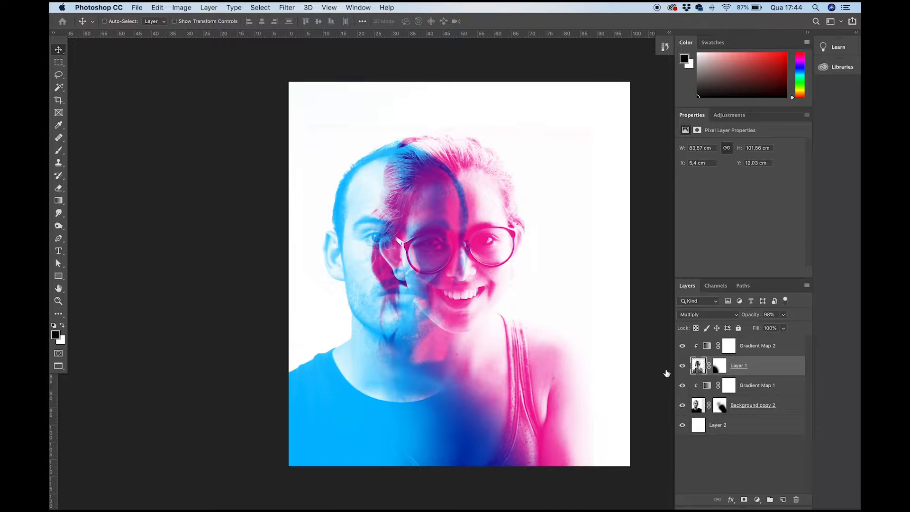
pyautogui.click(720, 370)
pyautogui.press('x')
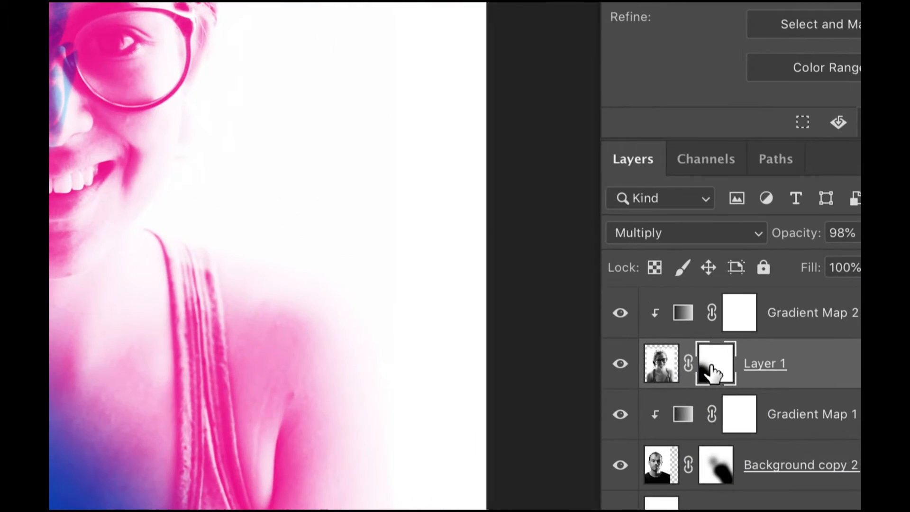
pyautogui.click(704, 366)
pyautogui.click(709, 372)
pyautogui.click(662, 374)
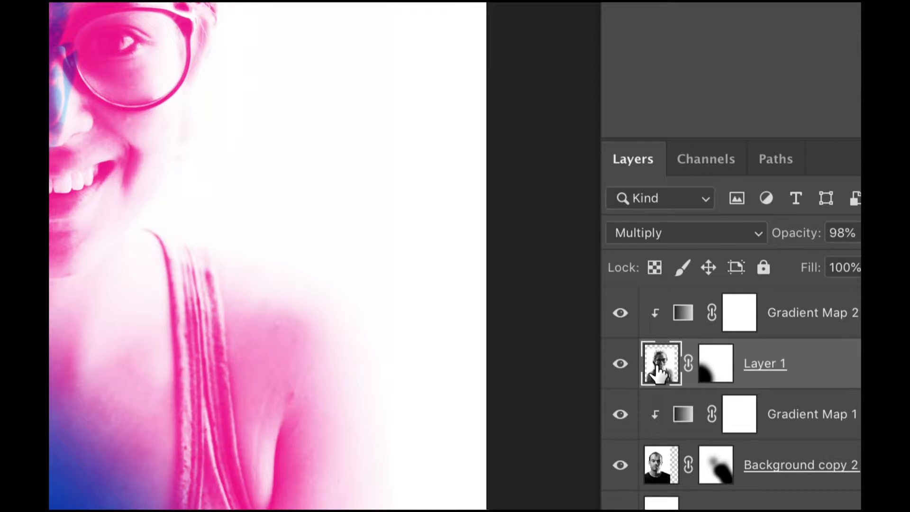
# - On Layer 1's mask, brush black over the dark lower overlap and white over the man's shirt at 20% opacity
pyautogui.click(706, 370)
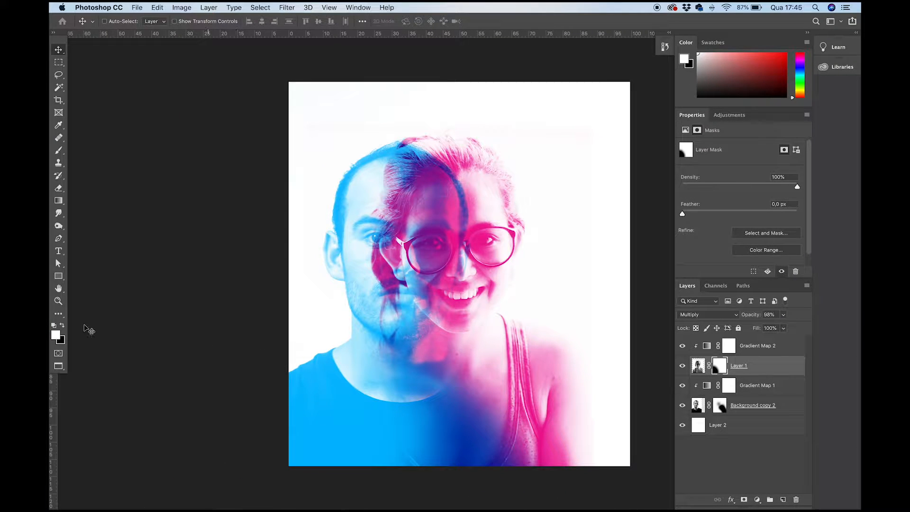
pyautogui.click(59, 152)
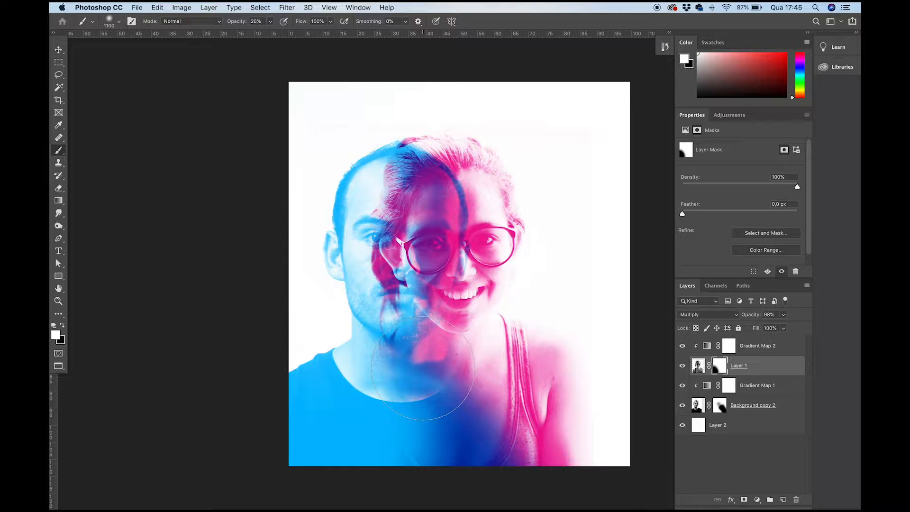
pyautogui.press('x')
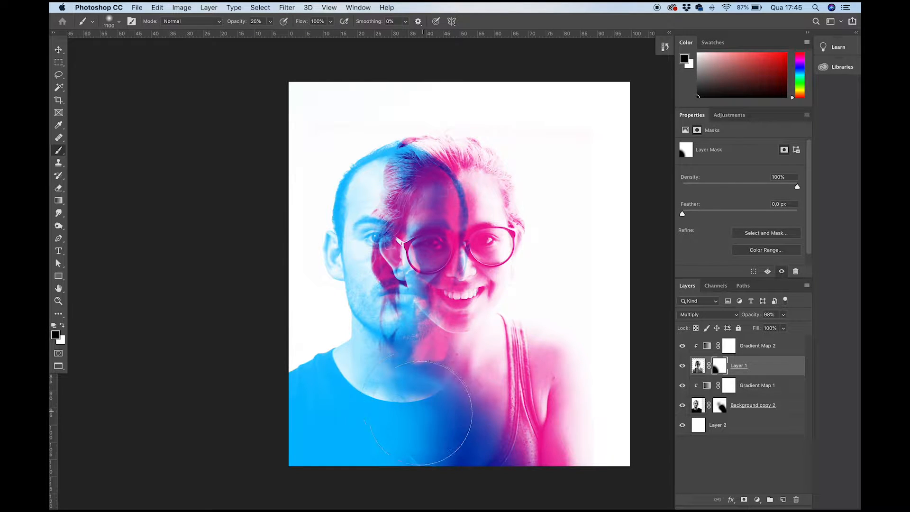
pyautogui.moveTo(462, 428)
pyautogui.mouseDown()
pyautogui.moveTo(507, 438)
pyautogui.moveTo(426, 437)
pyautogui.mouseUp()
pyautogui.press('x')
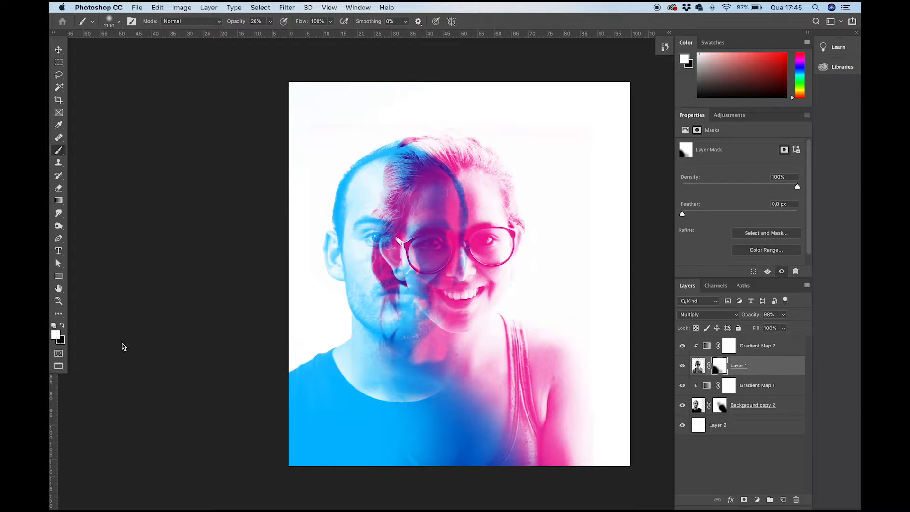
pyautogui.moveTo(402, 412)
pyautogui.mouseDown()
pyautogui.moveTo(356, 394)
pyautogui.moveTo(375, 385)
pyautogui.moveTo(374, 427)
pyautogui.moveTo(394, 420)
pyautogui.moveTo(342, 436)
pyautogui.mouseUp()
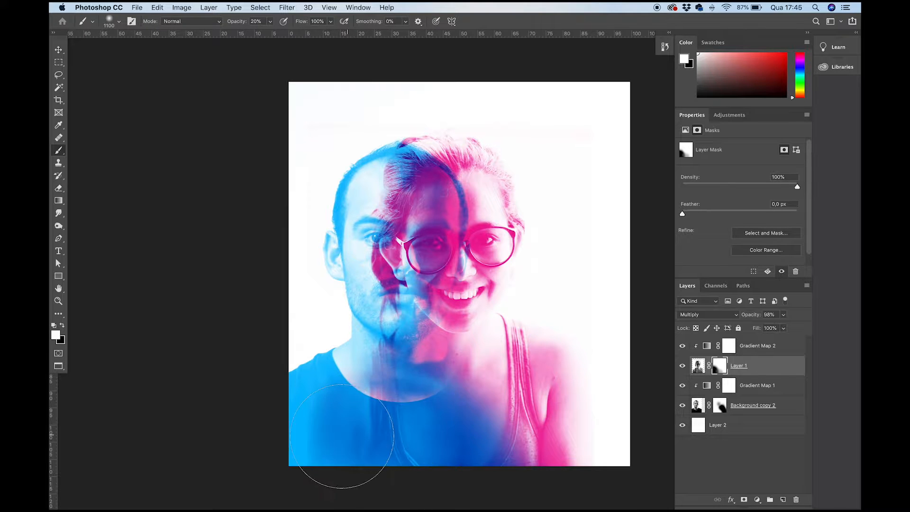
pyautogui.press('x')
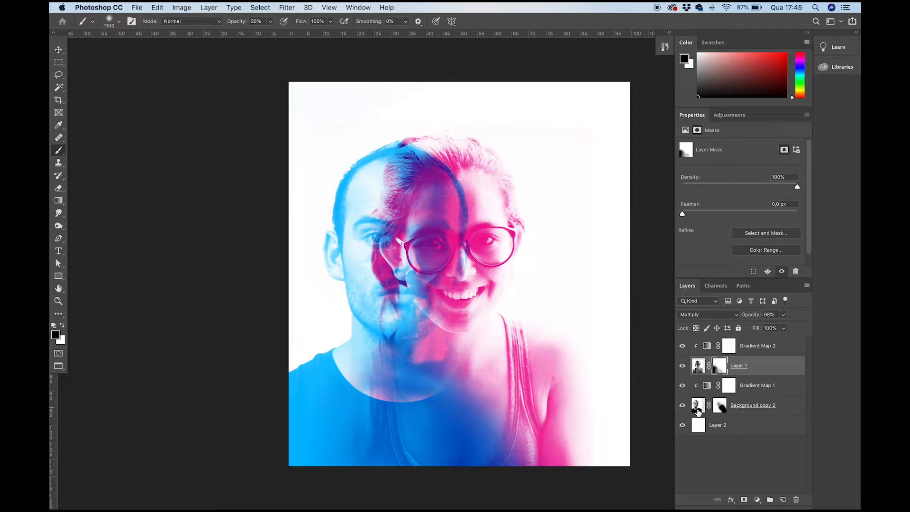
pyautogui.press('v')
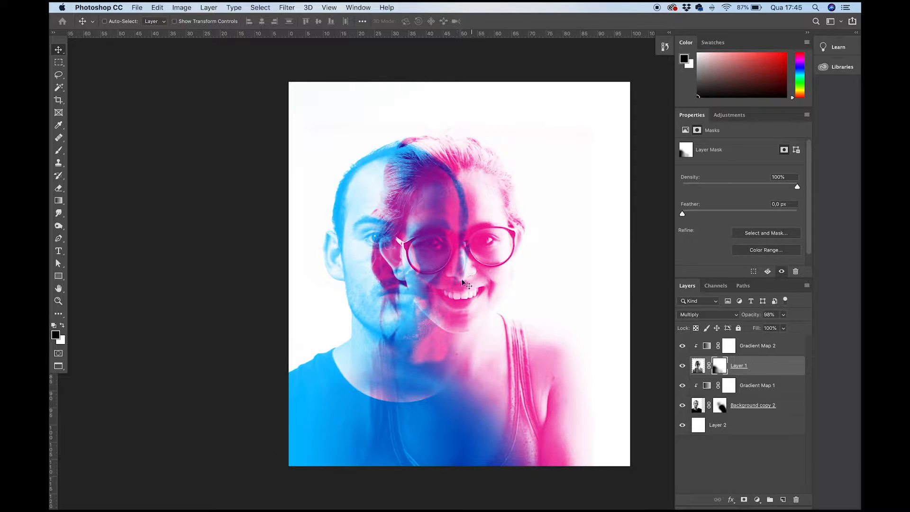
# - Switch to Finder, preview the reference JPG and dupla exposição_colorido.psd beside the artwork, and return to Photoshop
pyautogui.press('super+Tab')
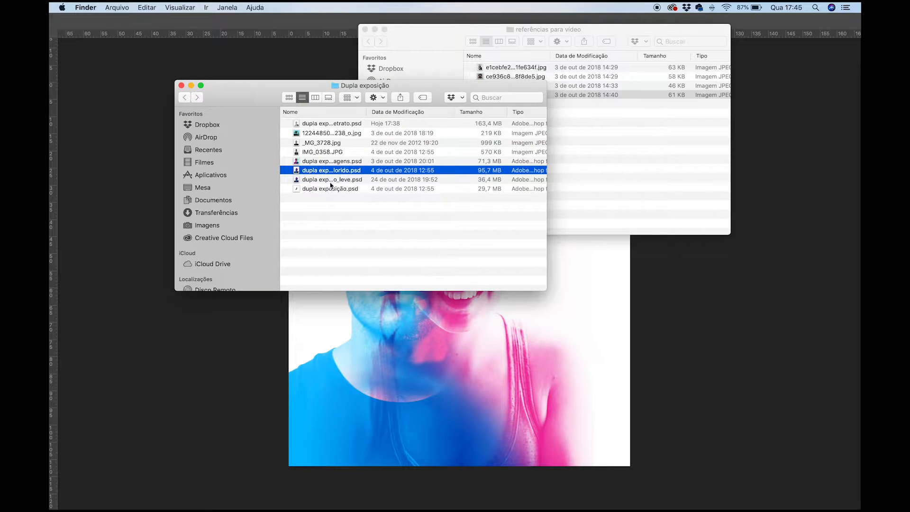
pyautogui.click(556, 106)
pyautogui.press('space')
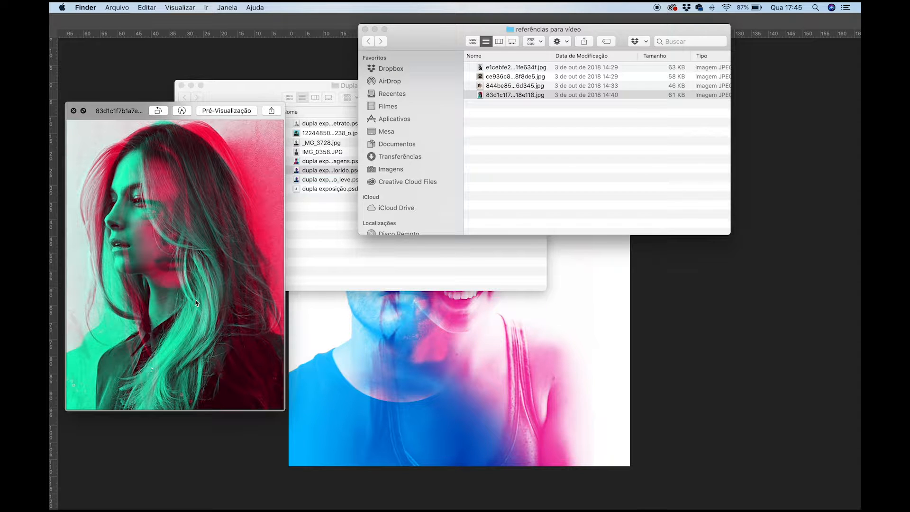
pyautogui.moveTo(428, 41); pyautogui.dragTo(750, 130)
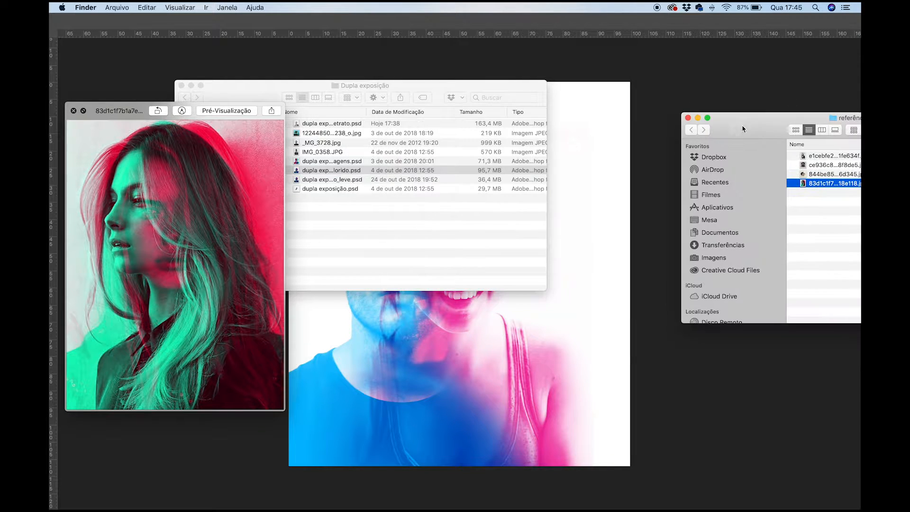
pyautogui.moveTo(424, 86); pyautogui.dragTo(833, 332)
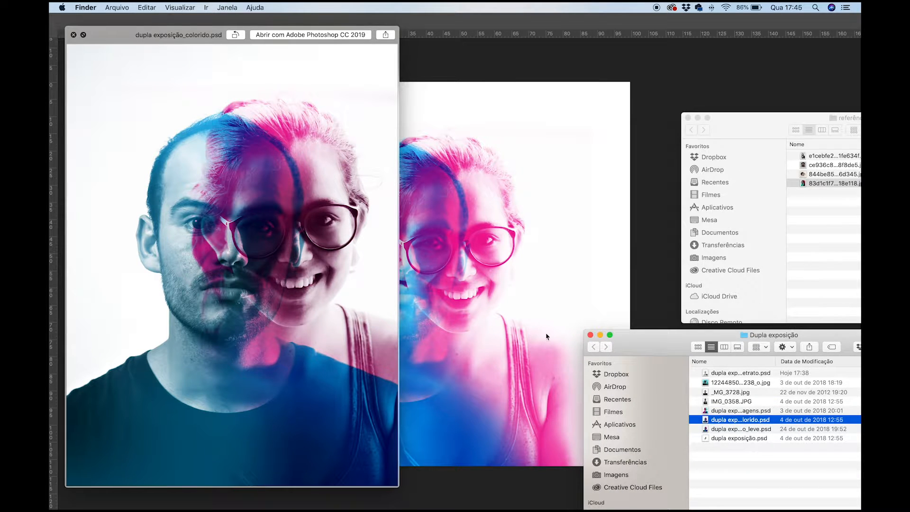
pyautogui.click(528, 336)
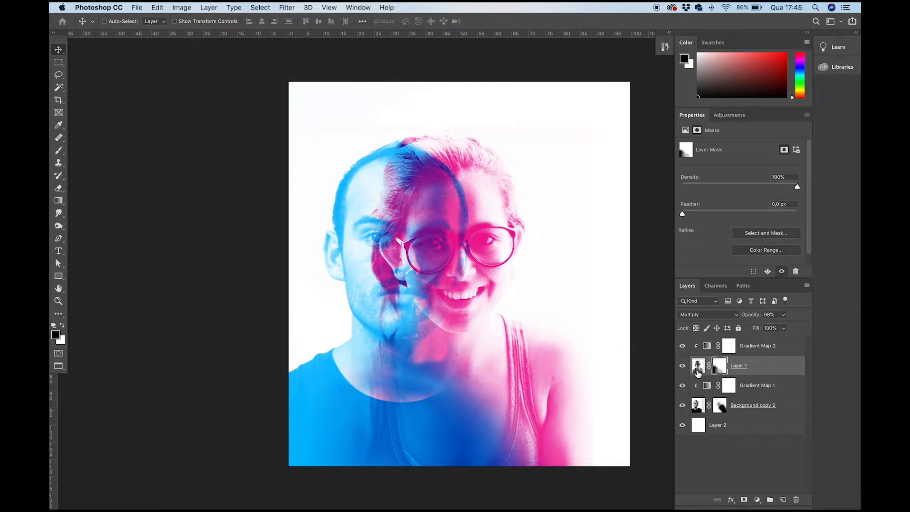
# - Duplicate Background copy 2 with its mask, place the duplicate above Gradient Map 1 and re-clip Gradient Map 1 to Background copy 2
pyautogui.moveTo(697, 408); pyautogui.dragTo(783, 501)
pyautogui.moveTo(701, 409); pyautogui.dragTo(702, 387)
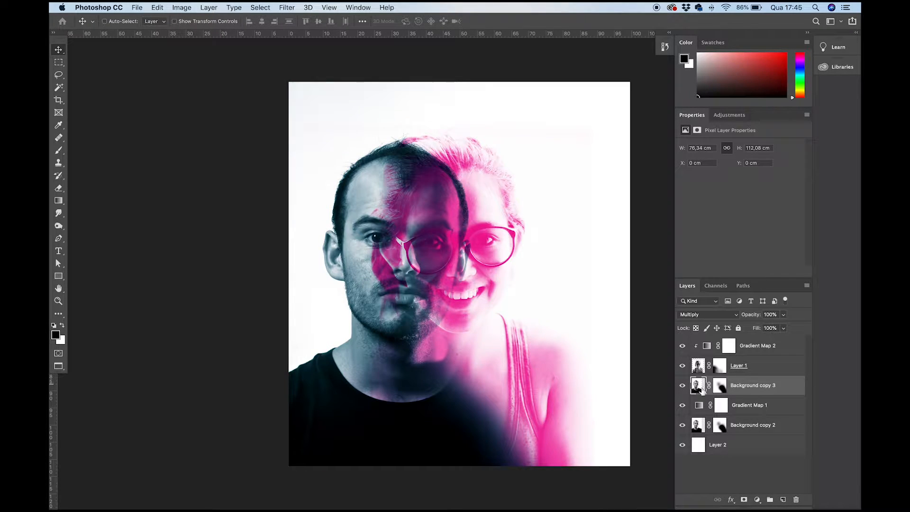
pyautogui.keyDown('alt'); pyautogui.click(699, 413); pyautogui.keyUp('alt')
# - Duplicate Layer 1 with its mask, place the duplicate above Gradient Map 2 and re-clip Gradient Map 2 to Layer 1
pyautogui.moveTo(698, 369); pyautogui.dragTo(784, 498)
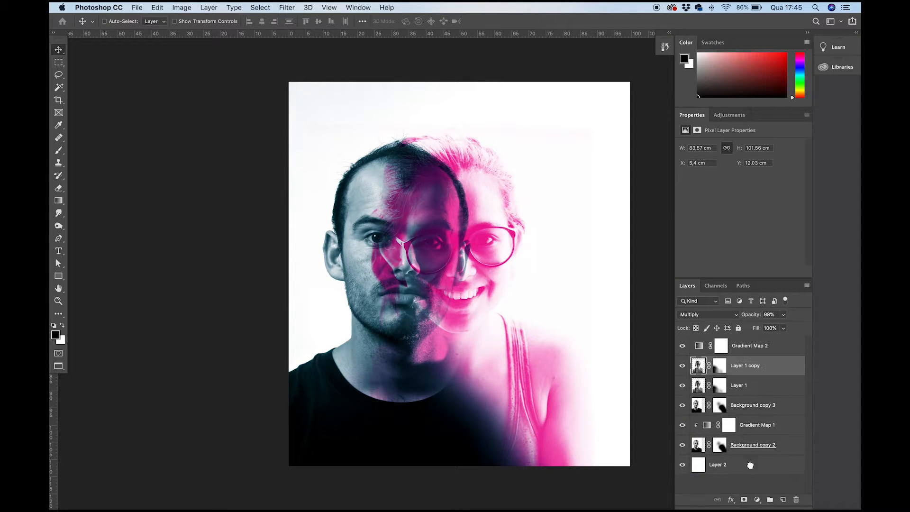
pyautogui.moveTo(698, 366); pyautogui.dragTo(697, 345)
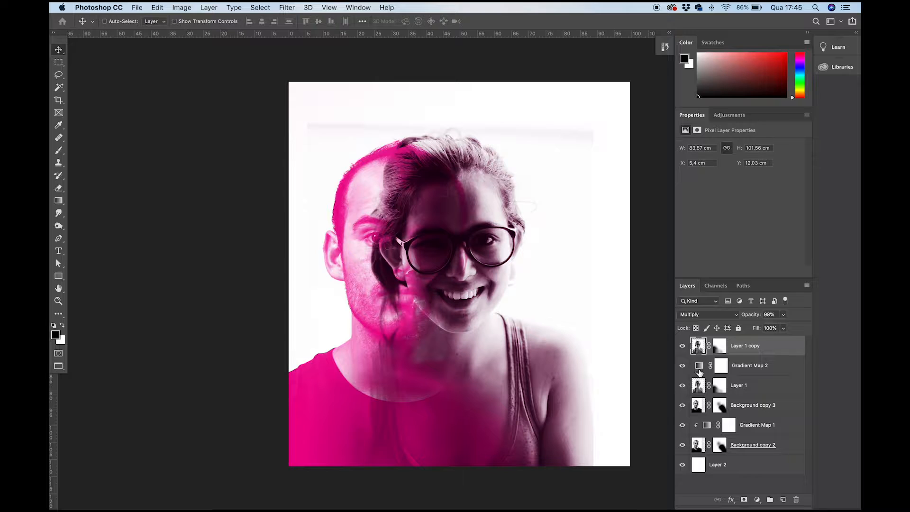
pyautogui.keyDown('alt'); pyautogui.click(699, 374); pyautogui.keyUp('alt')
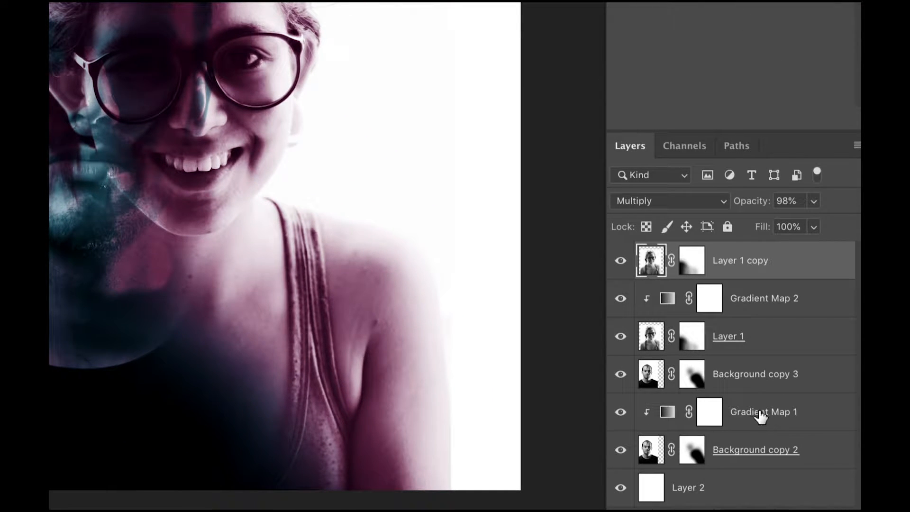
# - Toggle the visibility of Background copy 3 and Layer 1 copy to compare the portraits with and without their unclipped duplicates
pyautogui.click(621, 379)
pyautogui.click(621, 379)
pyautogui.click(621, 379)
pyautogui.click(622, 266)
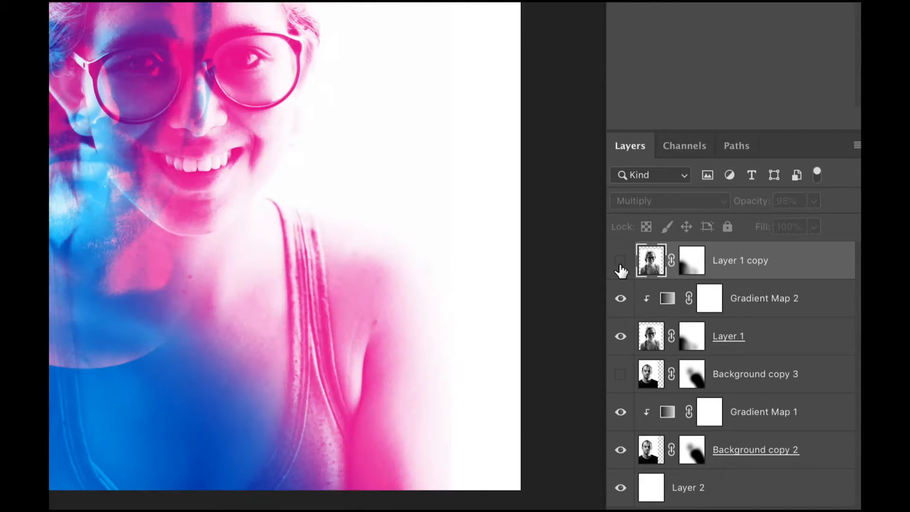
pyautogui.click(621, 266)
pyautogui.click(621, 267)
pyautogui.click(621, 267)
pyautogui.click(621, 266)
pyautogui.click(621, 267)
pyautogui.click(621, 267)
pyautogui.click(621, 267)
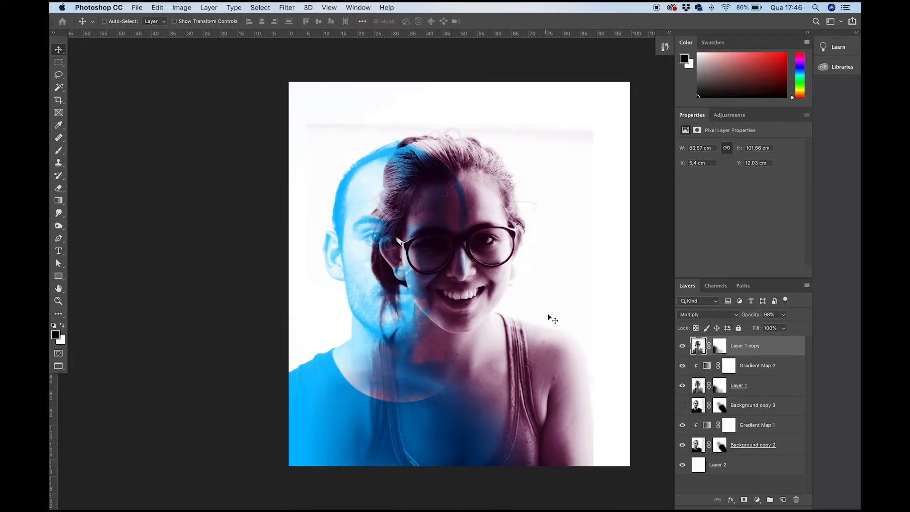
# - Hide Layer 1 copy, show Background copy 3 and select Background copy 3's mask
pyautogui.click(682, 406)
pyautogui.click(683, 407)
pyautogui.click(683, 346)
pyautogui.click(681, 406)
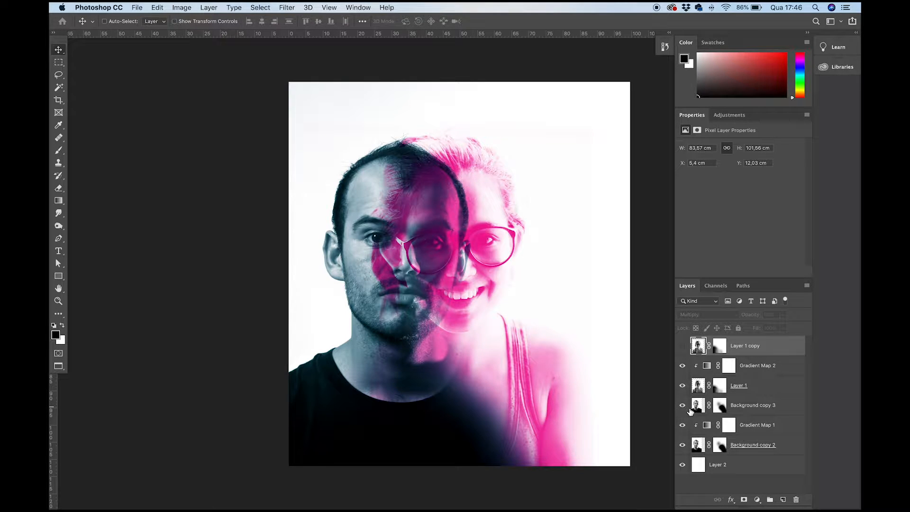
pyautogui.click(720, 406)
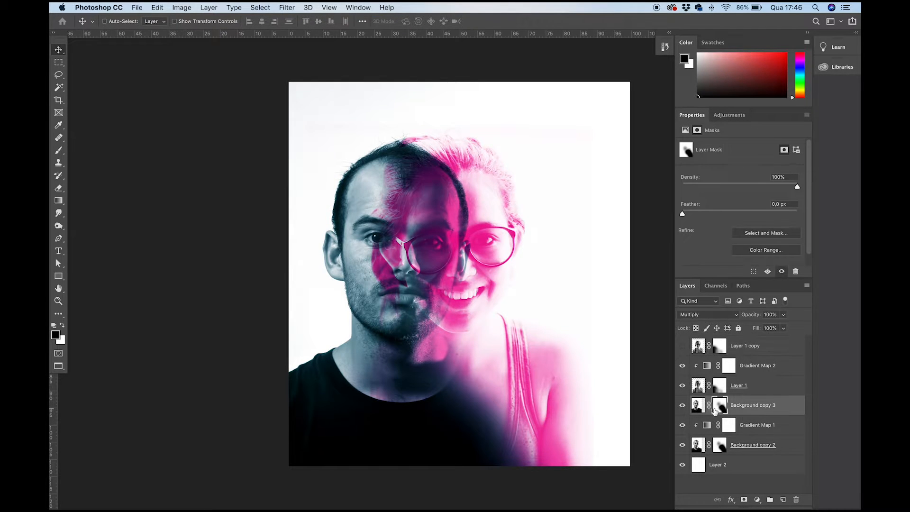
pyautogui.click(683, 406)
pyautogui.click(681, 408)
pyautogui.click(682, 408)
pyautogui.click(682, 407)
# - Paint black on Background copy 3's mask over the man's shirt and outer face, raising brush opacity to 100%, and show Layer 1 copy
pyautogui.press('b')
pyautogui.moveTo(409, 332)
pyautogui.mouseDown()
pyautogui.moveTo(406, 353)
pyautogui.moveTo(326, 355)
pyautogui.moveTo(463, 443)
pyautogui.moveTo(284, 431)
pyautogui.moveTo(463, 406)
pyautogui.mouseUp()
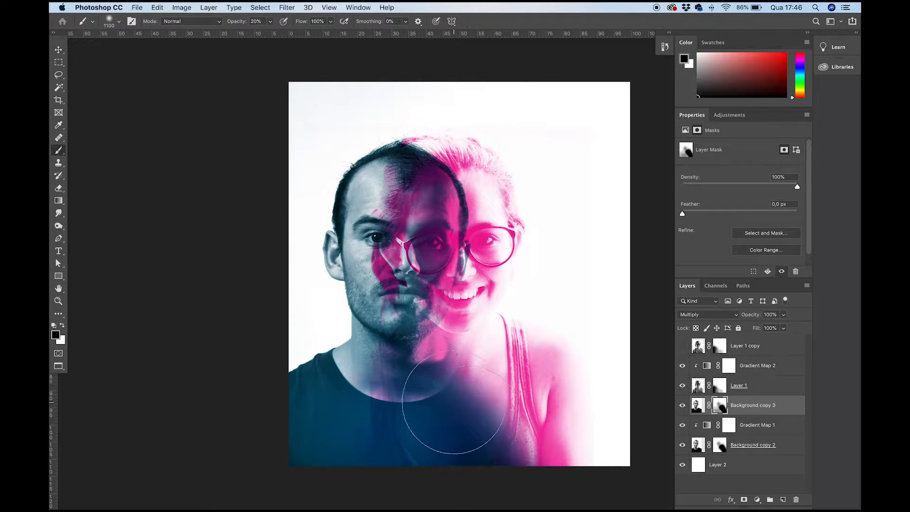
pyautogui.moveTo(451, 431)
pyautogui.mouseDown()
pyautogui.moveTo(338, 442)
pyautogui.moveTo(464, 459)
pyautogui.moveTo(492, 429)
pyautogui.moveTo(387, 404)
pyautogui.moveTo(302, 365)
pyautogui.mouseUp()
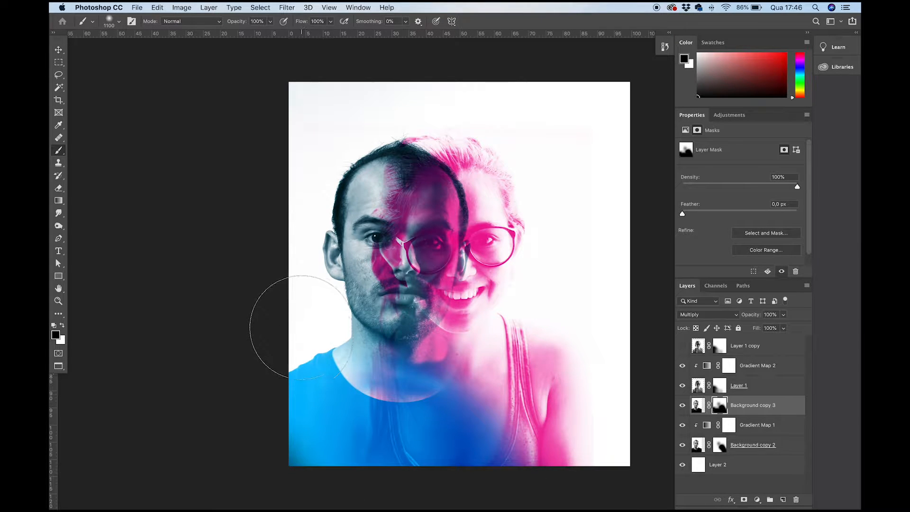
pyautogui.moveTo(356, 126)
pyautogui.mouseDown()
pyautogui.moveTo(335, 142)
pyautogui.moveTo(484, 171)
pyautogui.moveTo(407, 252)
pyautogui.moveTo(365, 246)
pyautogui.moveTo(335, 288)
pyautogui.moveTo(294, 315)
pyautogui.moveTo(327, 393)
pyautogui.mouseUp()
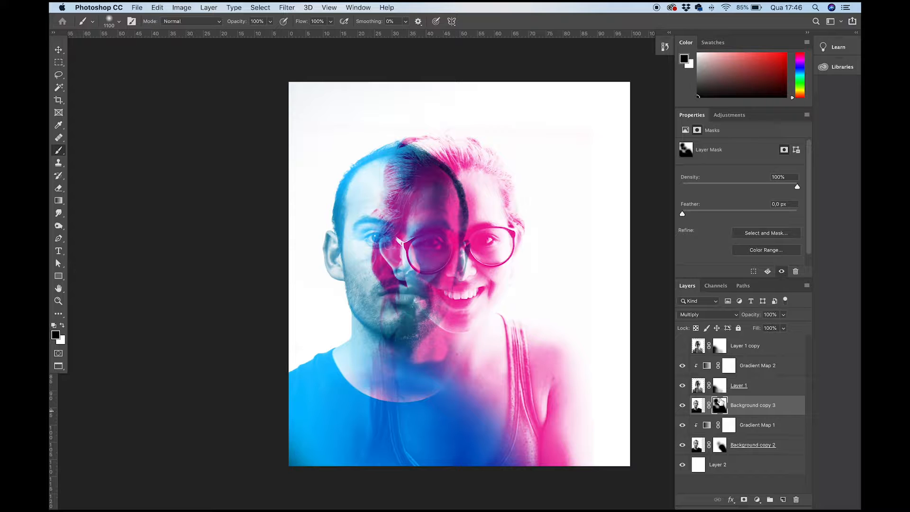
pyautogui.click(682, 347)
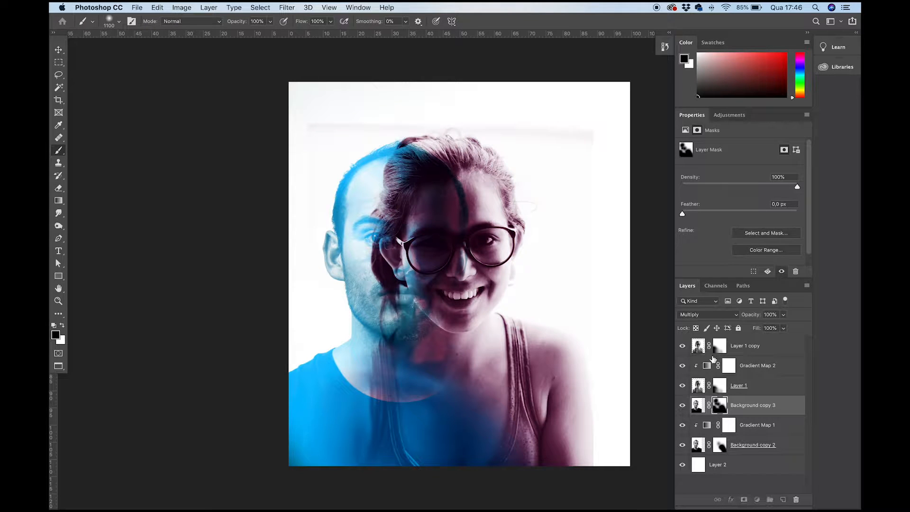
# - Paint black on Layer 1 copy's mask over the background around the woman's head, and paint white over her hair
pyautogui.click(704, 348)
pyautogui.moveTo(559, 158)
pyautogui.mouseDown()
pyautogui.moveTo(449, 119)
pyautogui.moveTo(349, 107)
pyautogui.moveTo(336, 113)
pyautogui.moveTo(348, 134)
pyautogui.mouseUp()
pyautogui.press('x')
pyautogui.moveTo(471, 126); pyautogui.dragTo(514, 142)
pyautogui.press('x')
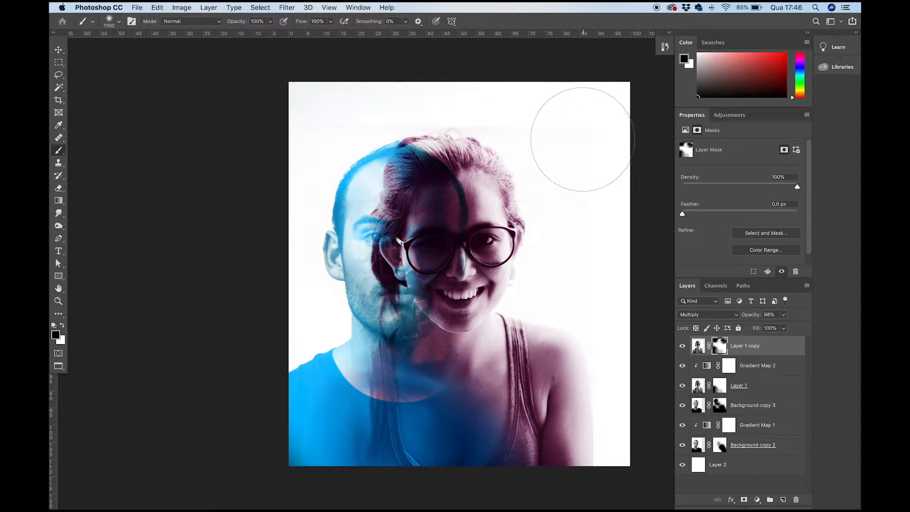
# - Reduce the brush to 700 and paint black on Layer 1 copy's mask over the overlapping faces and the woman's neck and top
pyautogui.press('[')
pyautogui.press('[')
pyautogui.press('[')
pyautogui.press('[')
pyautogui.moveTo(431, 255)
pyautogui.mouseDown()
pyautogui.moveTo(429, 224)
pyautogui.moveTo(410, 189)
pyautogui.moveTo(454, 237)
pyautogui.moveTo(437, 287)
pyautogui.moveTo(465, 381)
pyautogui.moveTo(510, 397)
pyautogui.moveTo(527, 360)
pyautogui.moveTo(524, 477)
pyautogui.moveTo(641, 483)
pyautogui.moveTo(578, 345)
pyautogui.moveTo(469, 386)
pyautogui.moveTo(408, 351)
pyautogui.moveTo(375, 266)
pyautogui.mouseUp()
pyautogui.moveTo(377, 303)
pyautogui.mouseDown()
pyautogui.moveTo(379, 377)
pyautogui.moveTo(381, 340)
pyautogui.moveTo(382, 352)
pyautogui.moveTo(365, 335)
pyautogui.moveTo(379, 402)
pyautogui.moveTo(411, 437)
pyautogui.mouseUp()
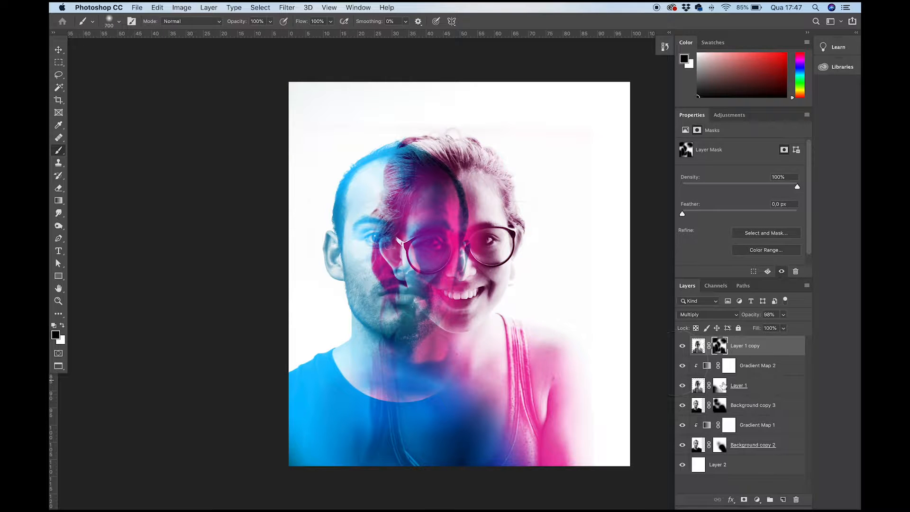
# - Paint white on Background copy 3's mask over the man's unobstructed eye and cheek to bring back the dark detail
pyautogui.click(720, 409)
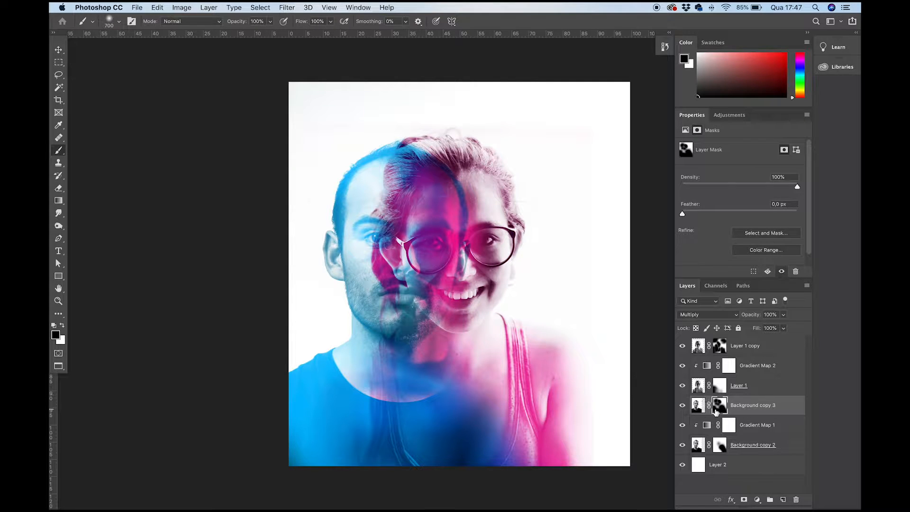
pyautogui.press('x')
pyautogui.moveTo(386, 228)
pyautogui.mouseDown()
pyautogui.moveTo(332, 255)
pyautogui.moveTo(327, 274)
pyautogui.moveTo(339, 304)
pyautogui.moveTo(359, 300)
pyautogui.mouseUp()
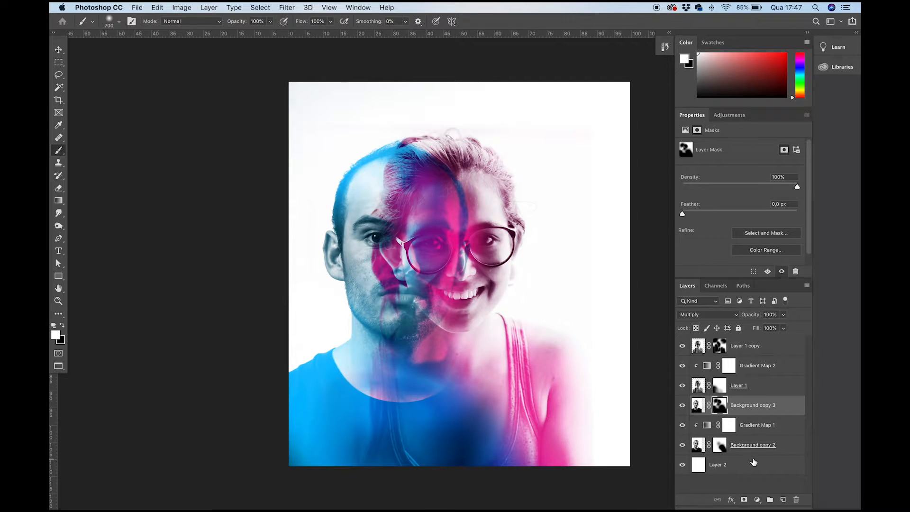
# - Examine the composite enlarged to 100% and 66.7% with the panels hidden, and activate the Move tool
pyautogui.press('super+plus')
pyautogui.press('f')
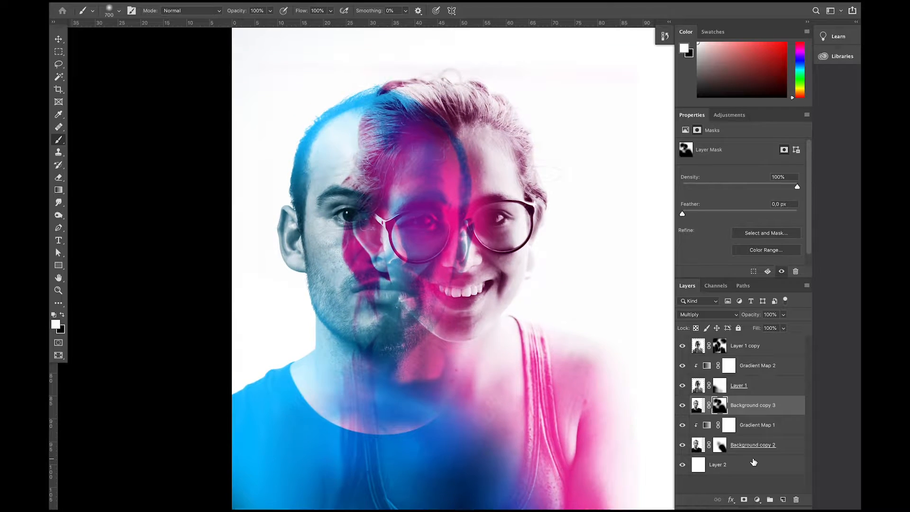
pyautogui.press('Tab')
pyautogui.press('super+plus')
pyautogui.press('f')
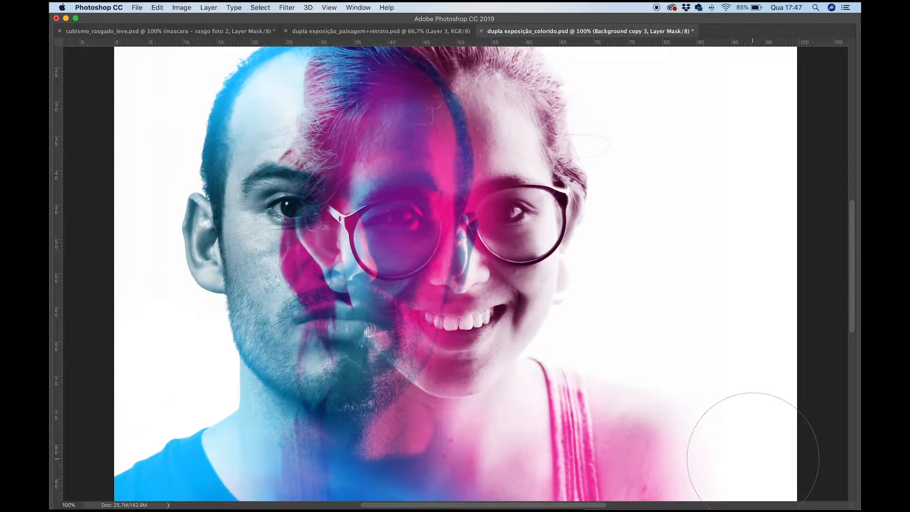
pyautogui.press('super+minus')
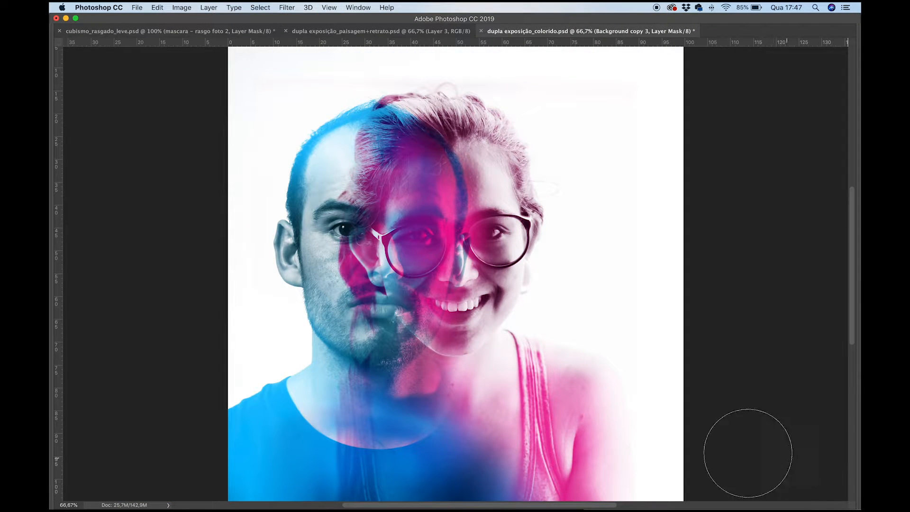
pyautogui.press('v')
pyautogui.press('Tab')
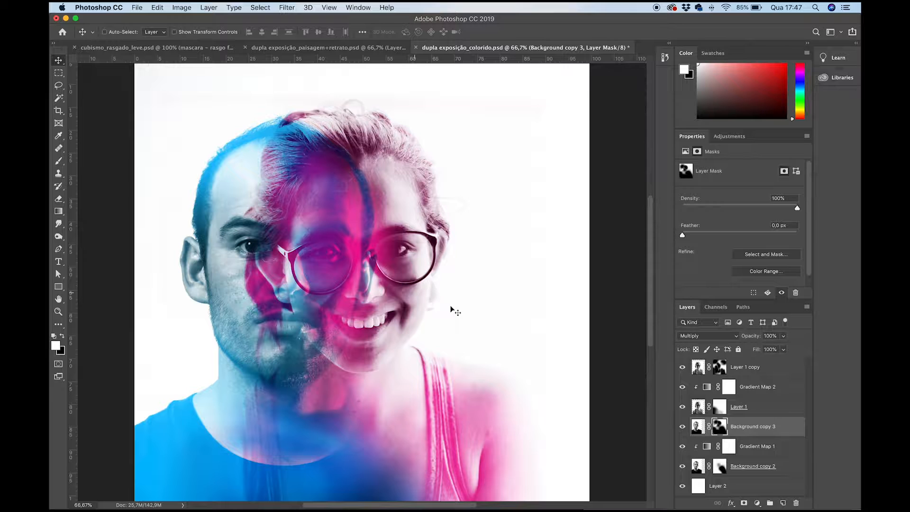
# - Hide both gradient maps and both unclipped duplicates, leaving only Layer 1, Background copy 2 and Layer 2 visible
pyautogui.moveTo(682, 366); pyautogui.dragTo(680, 459)
pyautogui.click(682, 466)
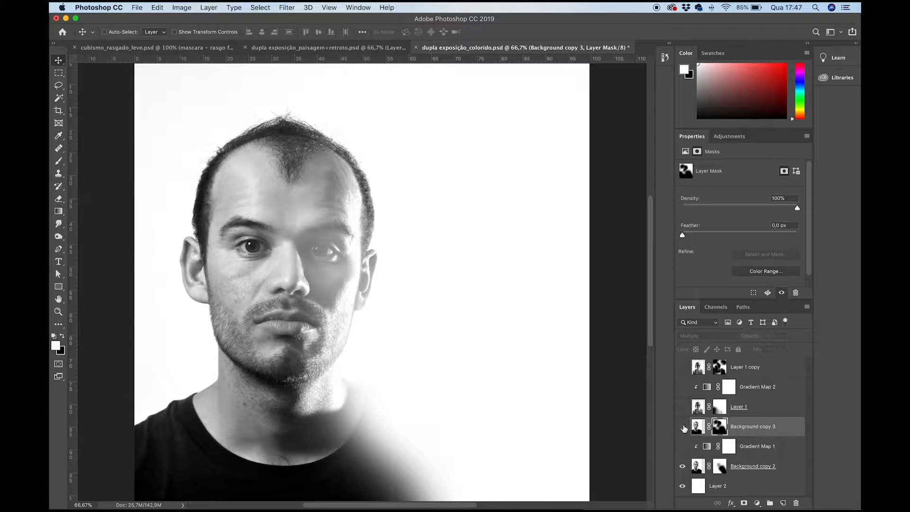
pyautogui.click(682, 407)
pyautogui.click(683, 411)
pyautogui.click(683, 411)
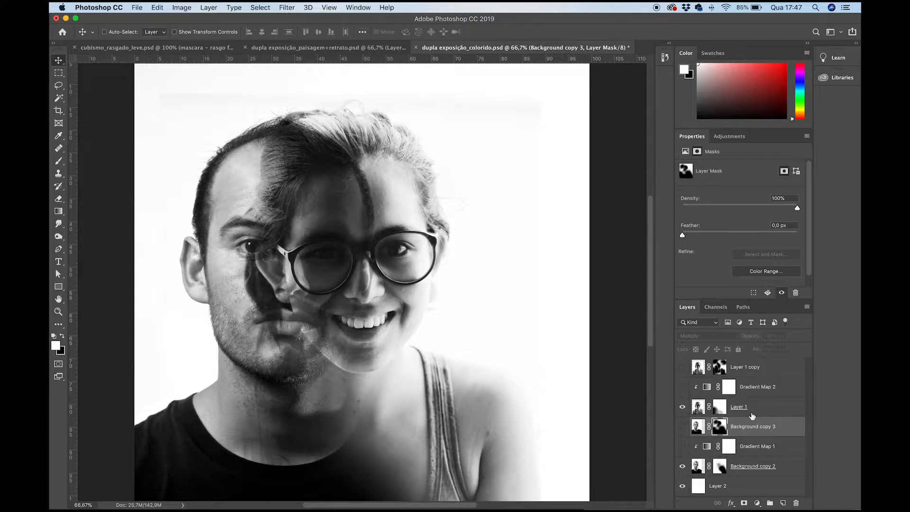
# - Switch Layer 1's blend mode to Normal and back to Multiply to compare how the portraits overlap
pyautogui.click(754, 411)
pyautogui.click(696, 337)
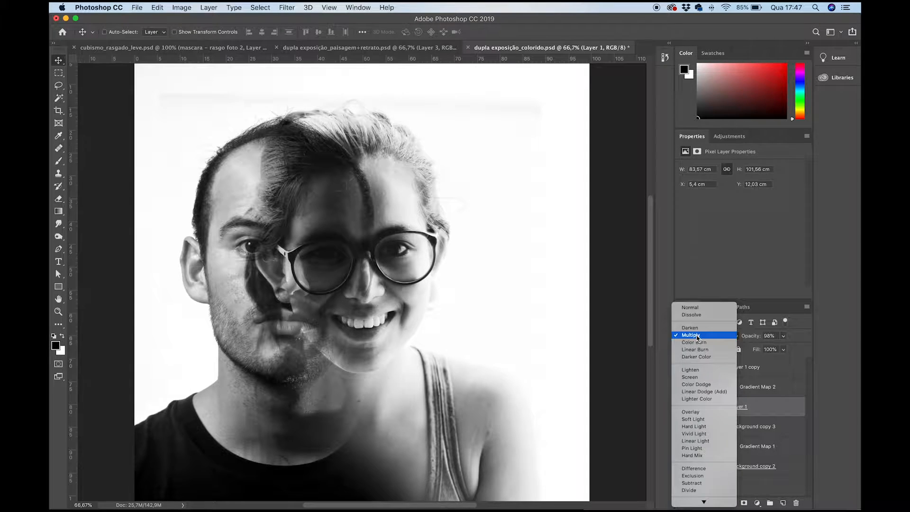
pyautogui.click(698, 336)
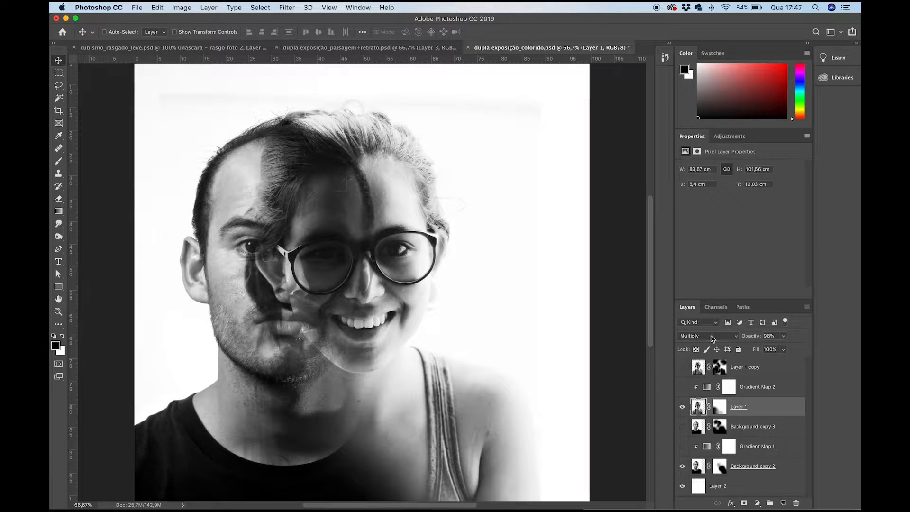
pyautogui.click(711, 338)
pyautogui.click(705, 308)
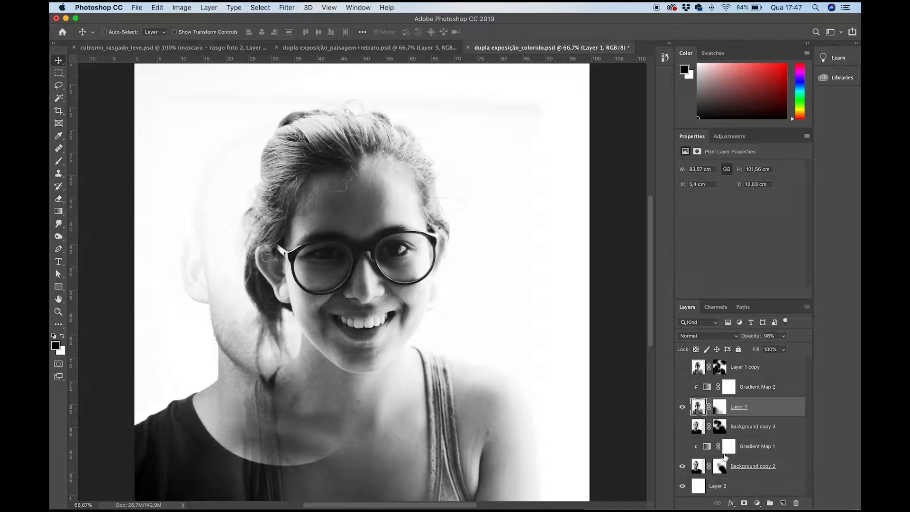
pyautogui.click(707, 335)
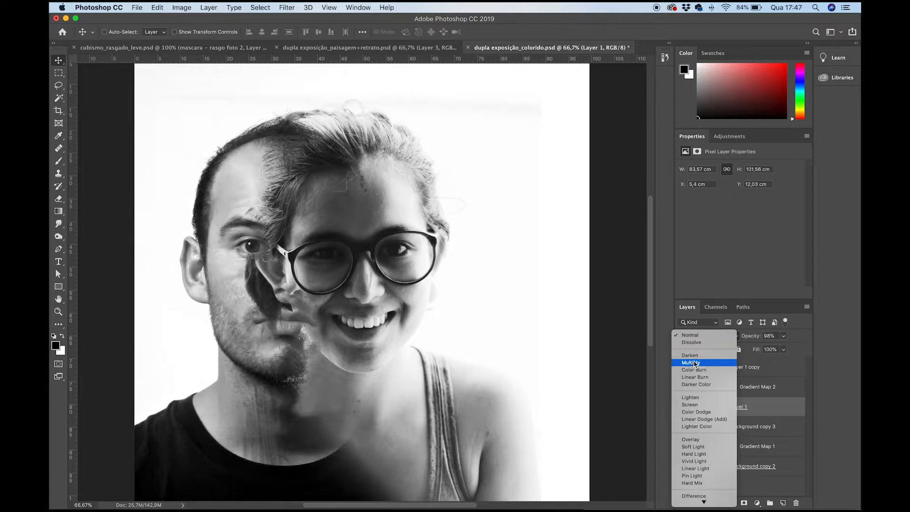
pyautogui.click(701, 362)
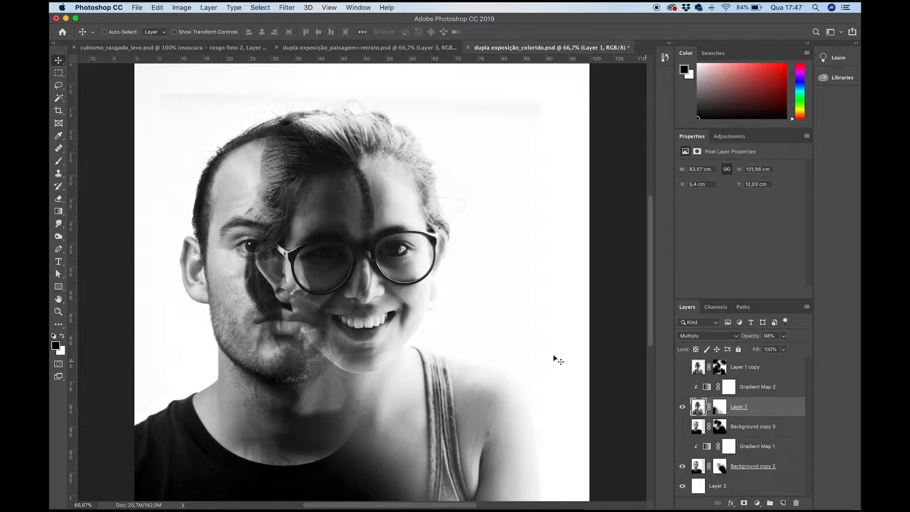
# - Toggle the visibility of Gradient Map 2 and Gradient Map 1 to compare the colouring, leaving both visible
pyautogui.click(682, 387)
pyautogui.click(683, 387)
pyautogui.click(683, 388)
pyautogui.click(683, 388)
pyautogui.click(682, 388)
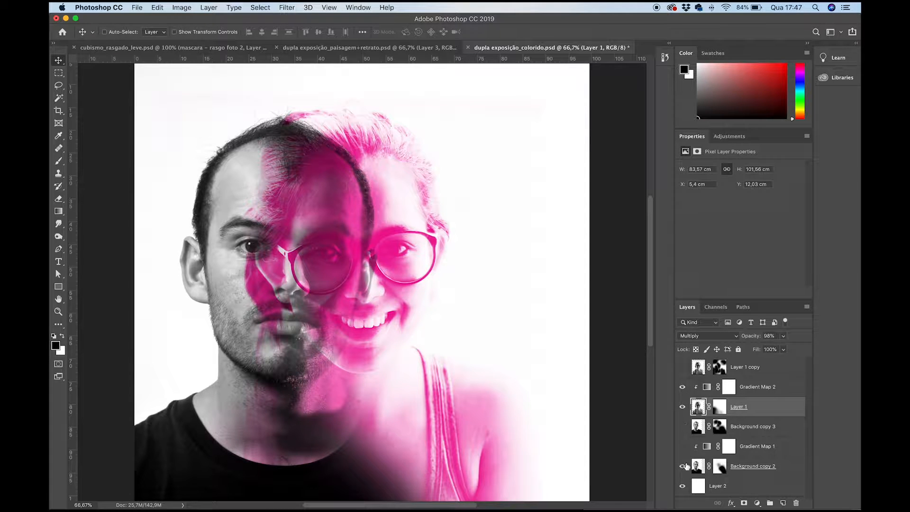
pyautogui.click(683, 447)
pyautogui.click(683, 446)
pyautogui.click(683, 446)
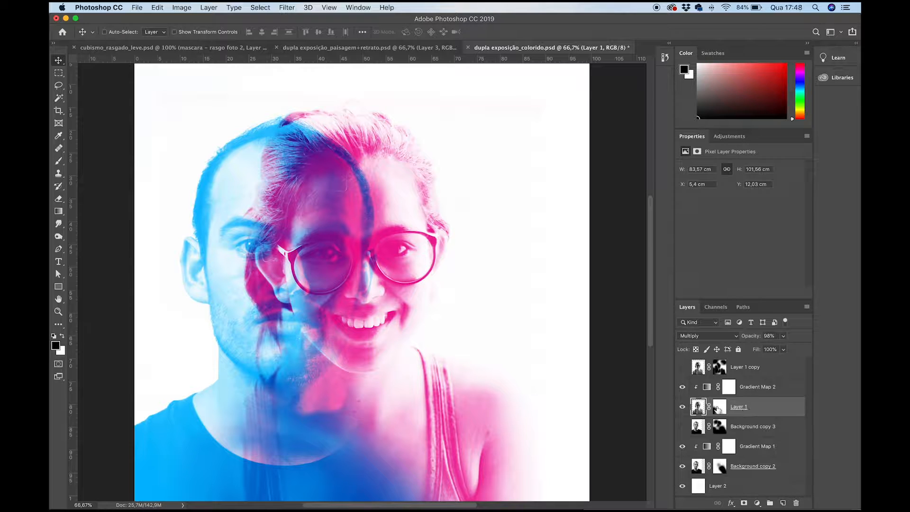
# - Set Layer 1's opacity to 100% and lower the opacity of Gradient Map 2
pyautogui.moveTo(755, 339); pyautogui.dragTo(783, 341)
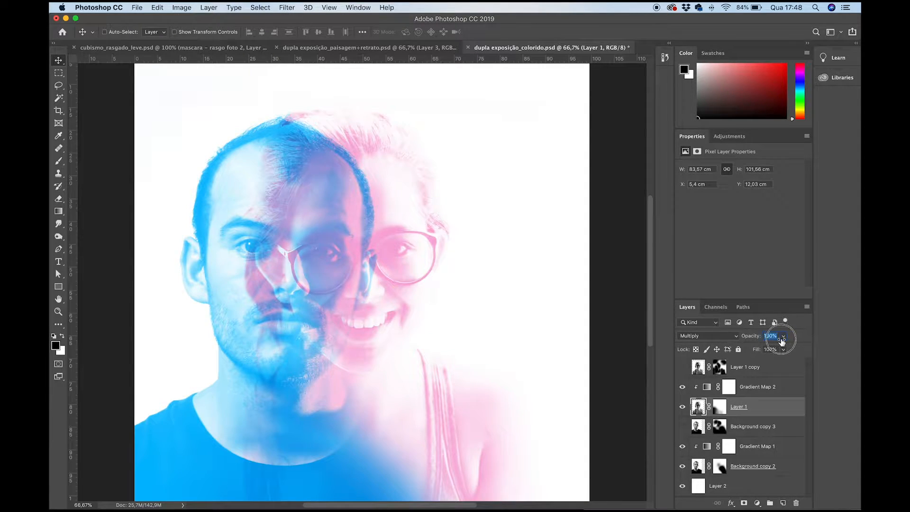
pyautogui.click(751, 387)
pyautogui.moveTo(752, 338); pyautogui.dragTo(733, 338)
# - Lower the opacity of Gradient Map 1 to 77%
pyautogui.click(746, 447)
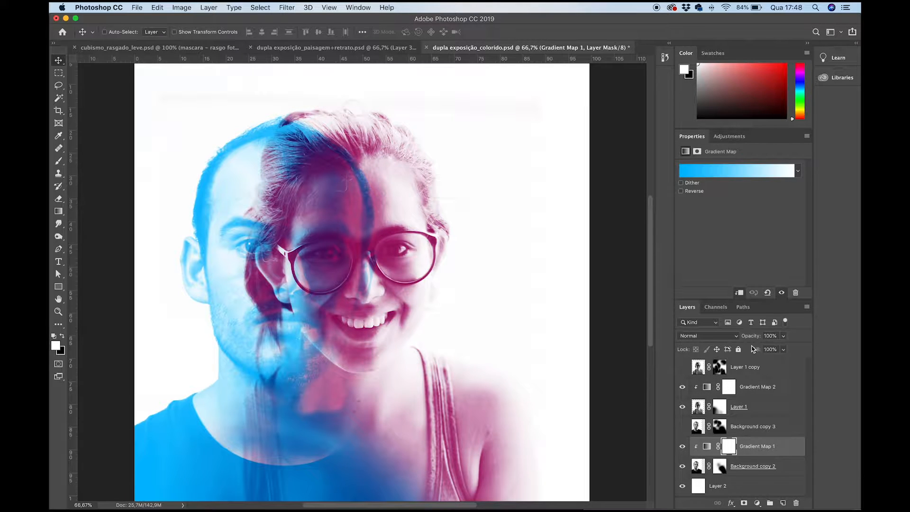
pyautogui.moveTo(756, 340)
pyautogui.mouseDown()
pyautogui.moveTo(733, 340)
pyautogui.moveTo(748, 340)
pyautogui.mouseUp()
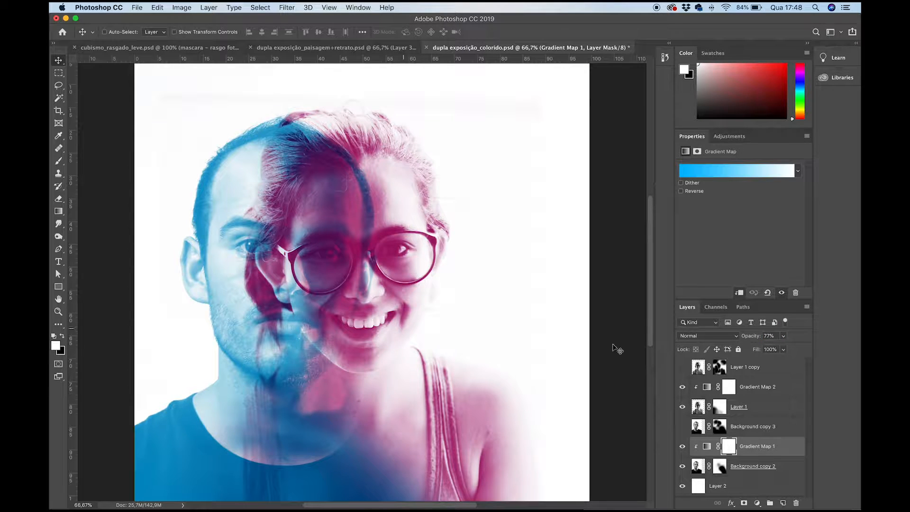
# - Show Layer 1 copy and Background copy 3 again over the toned-down gradient maps
pyautogui.click(683, 368)
pyautogui.click(683, 369)
pyautogui.click(683, 368)
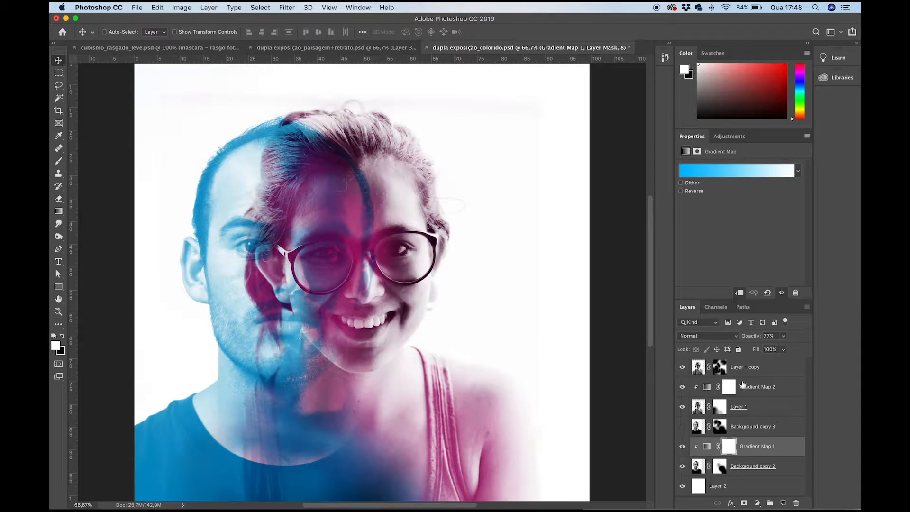
pyautogui.click(683, 426)
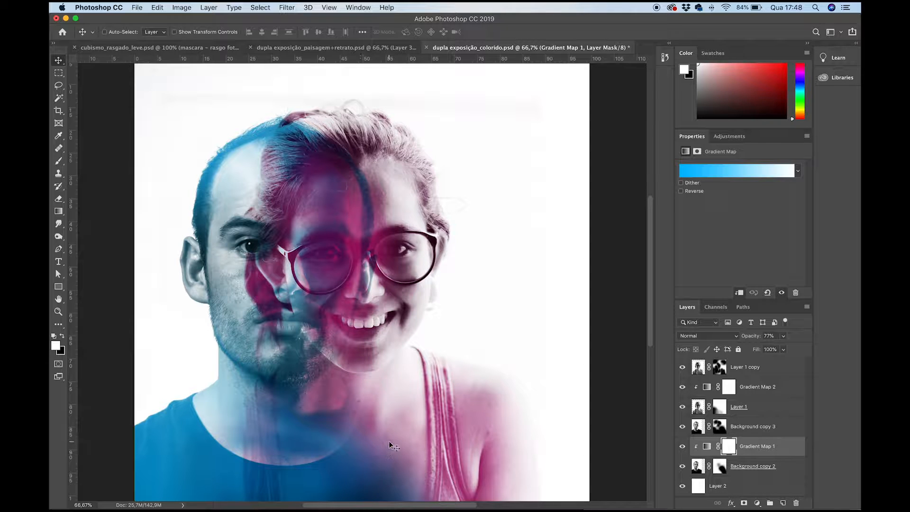
pyautogui.press('super+minus')
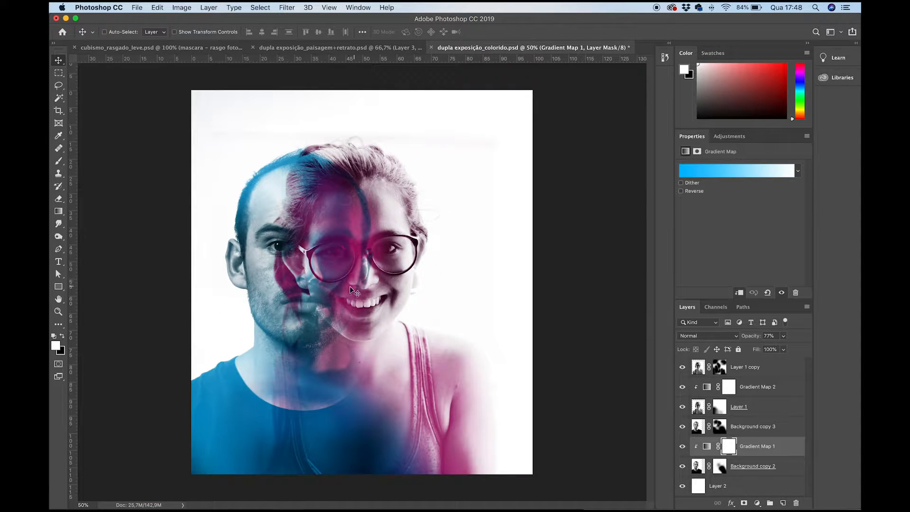
# - Review Layer 1's and Background copy 3's blend modes, the available adjustment layers, and the masks of both portraits and Background copy 3
pyautogui.click(695, 334)
pyautogui.click(695, 336)
pyautogui.click(696, 411)
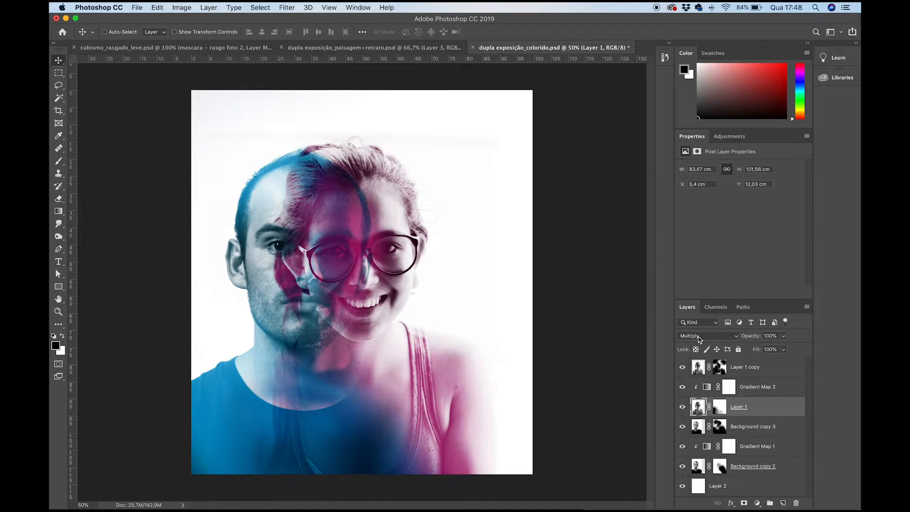
pyautogui.click(755, 433)
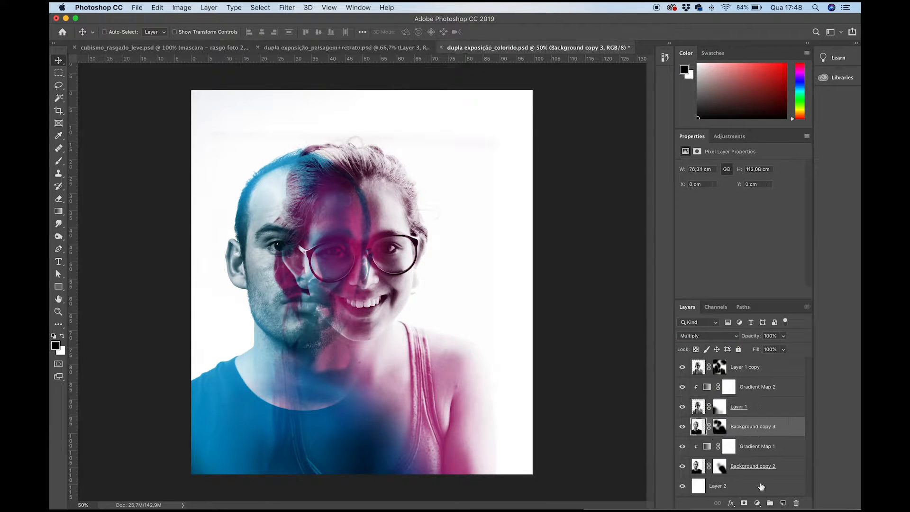
pyautogui.click(758, 504)
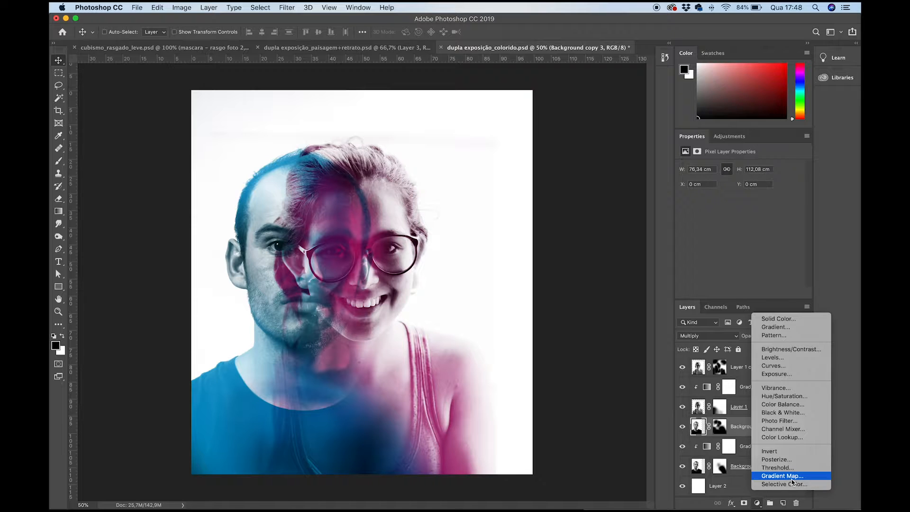
pyautogui.click(720, 467)
pyautogui.click(720, 426)
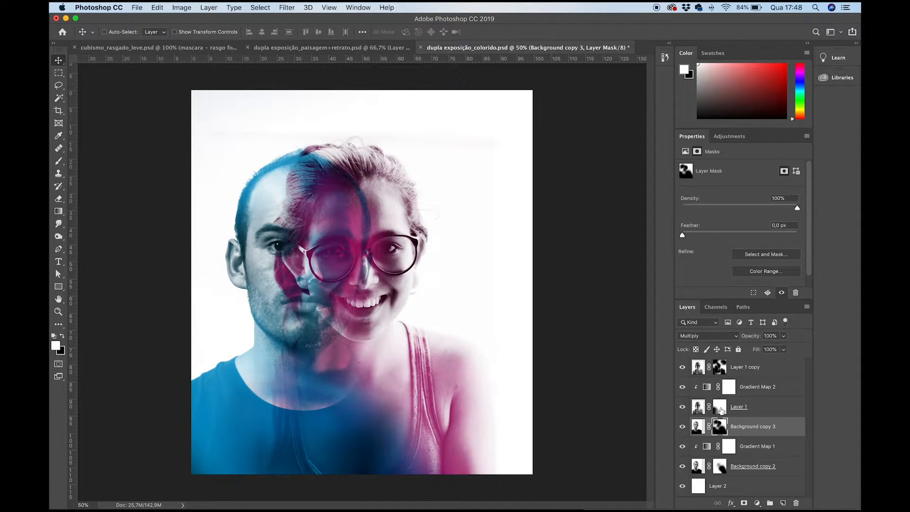
pyautogui.click(720, 407)
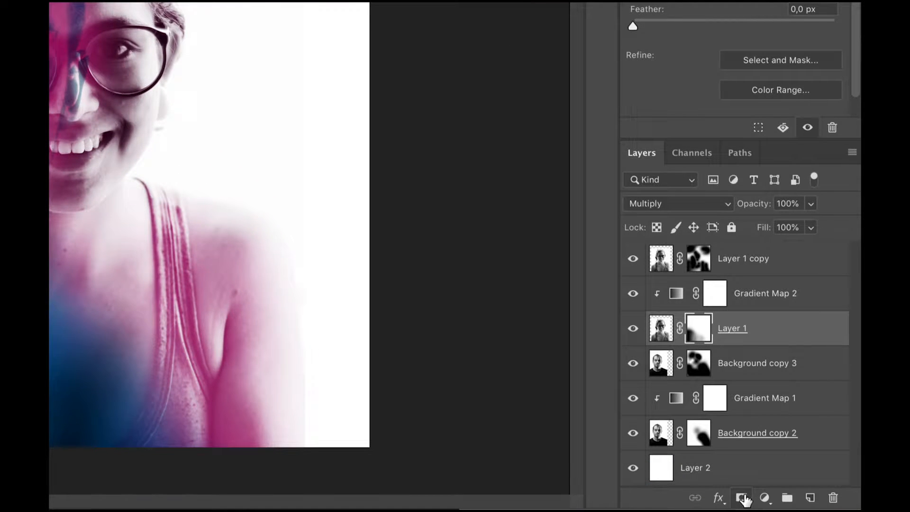
pyautogui.click(694, 440)
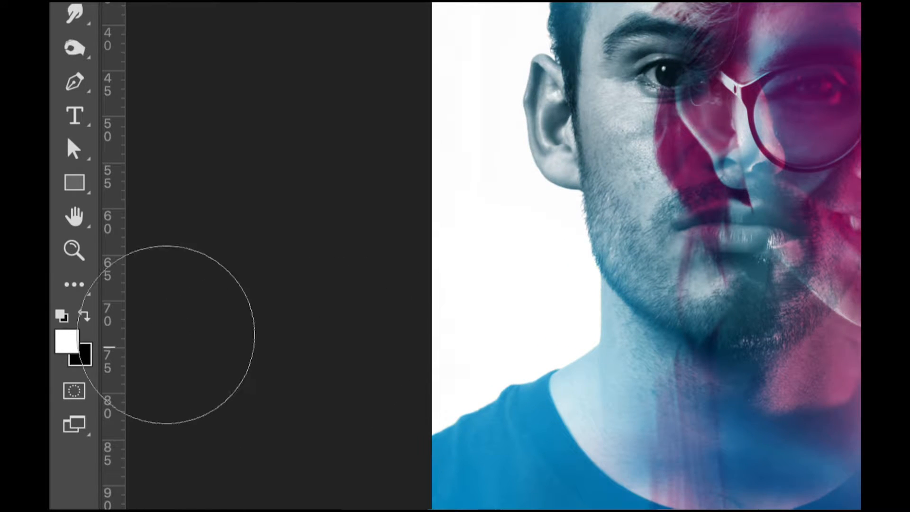
# - Swap the foreground and background colours back and forth between white and black for mask painting
pyautogui.press('x')
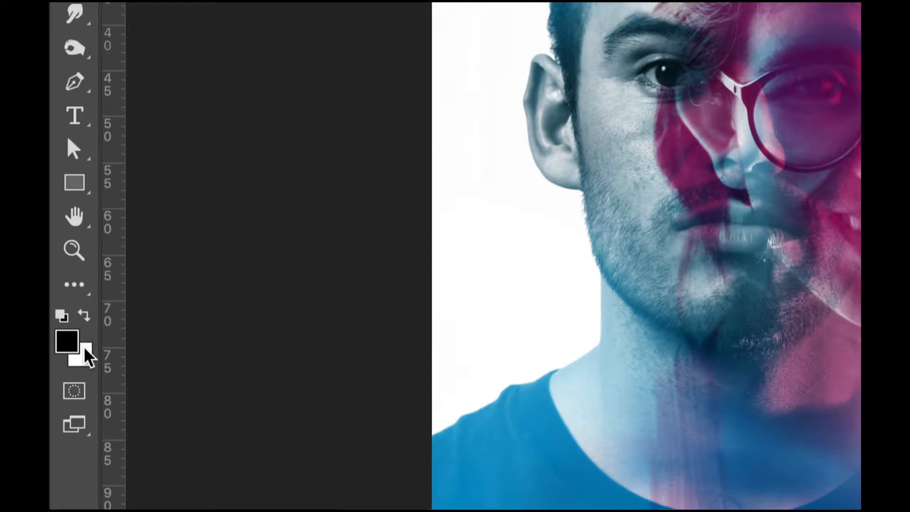
pyautogui.press('x')
pyautogui.press('x')
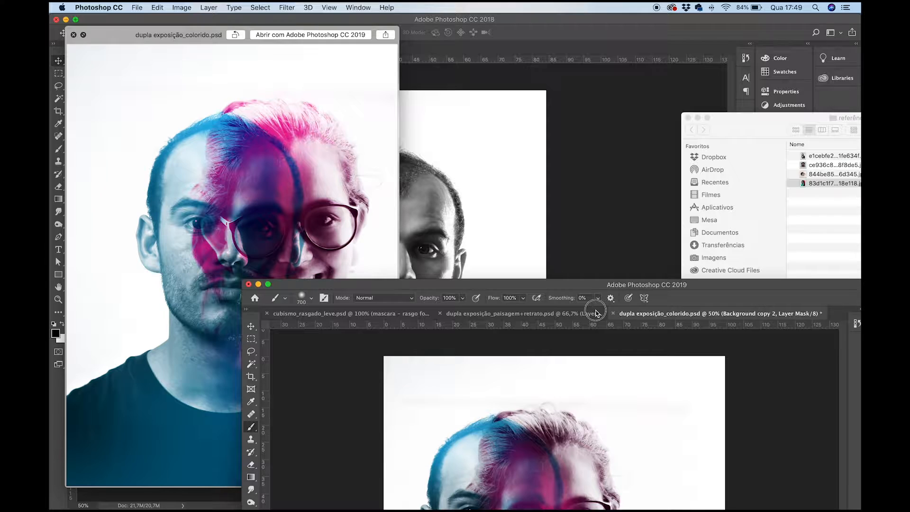
# - Switch to the Finder folder referências para vídeo and preview the reference image e1cebfe2...1fe634f.jpg
pyautogui.moveTo(591, 309); pyautogui.dragTo(539, 302)
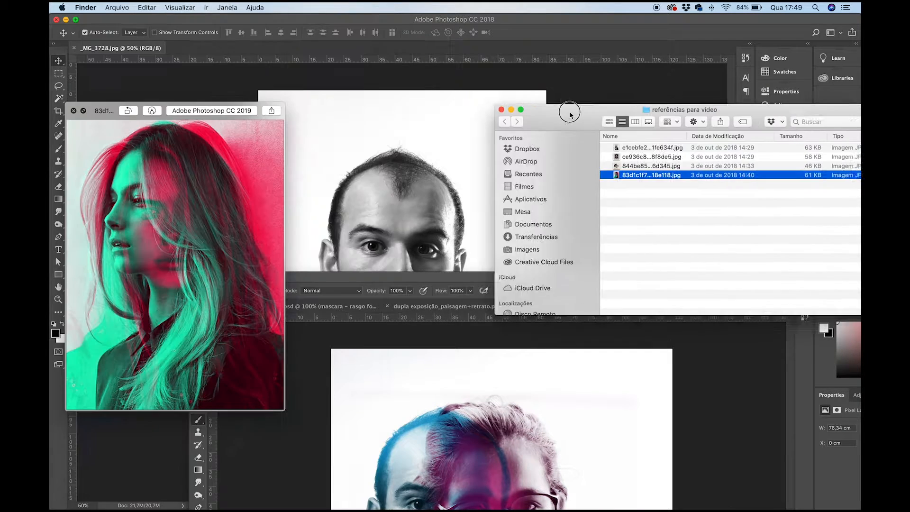
pyautogui.moveTo(570, 115); pyautogui.dragTo(450, 91)
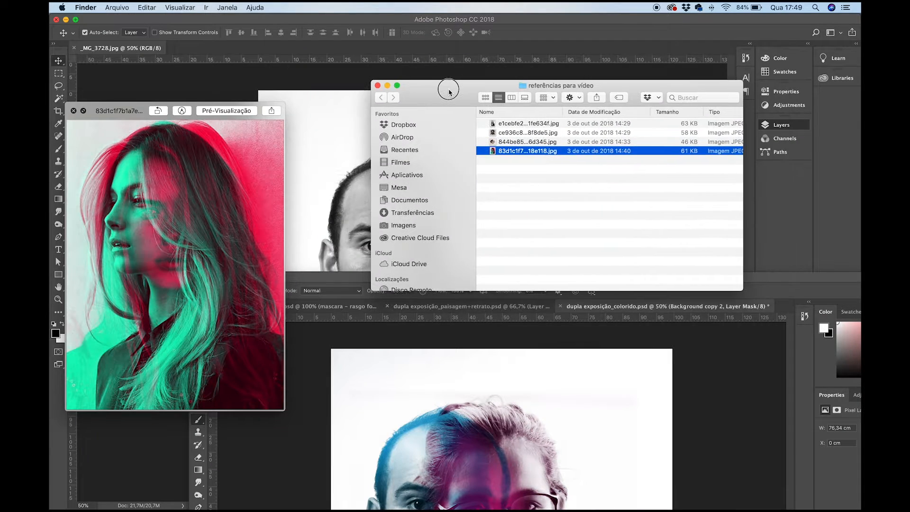
pyautogui.click(514, 126)
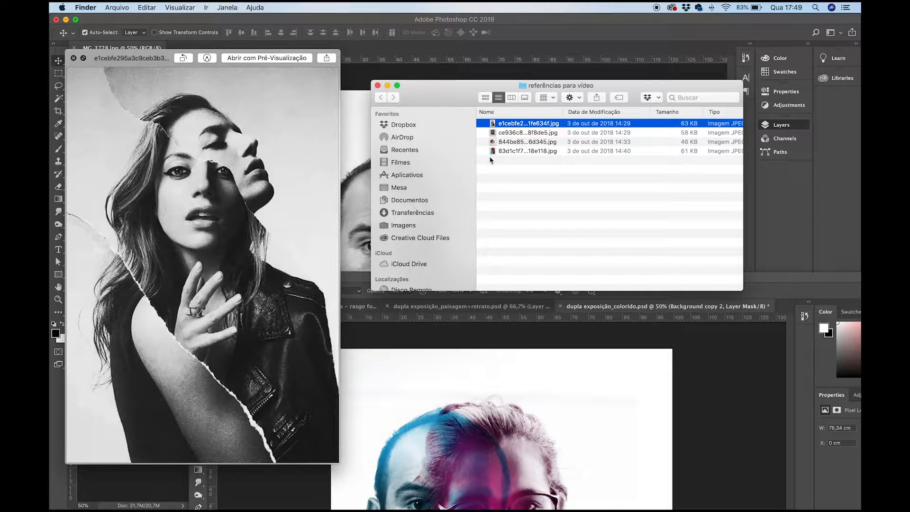
# - Bring the Finder folder Dupla exposição in front of the references and preview dupla exposição_colorido.psd
pyautogui.press('super+Tab')
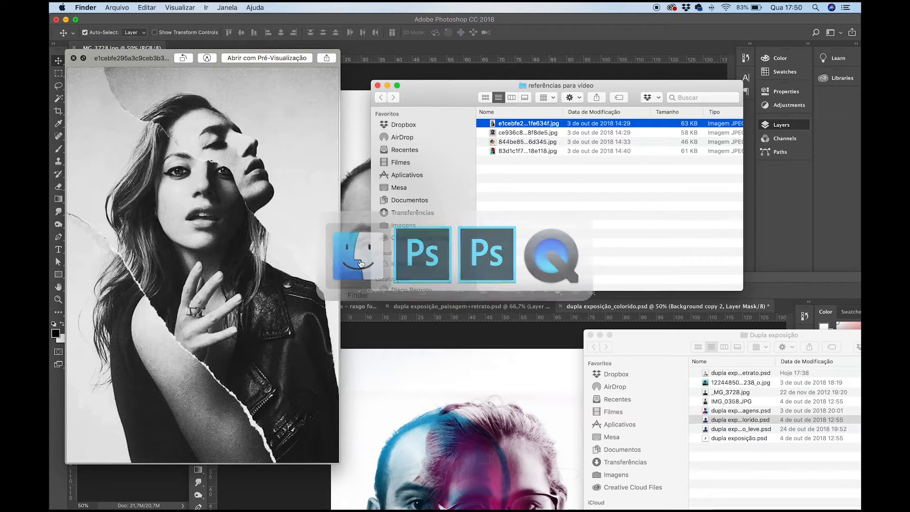
pyautogui.moveTo(661, 347); pyautogui.dragTo(447, 233)
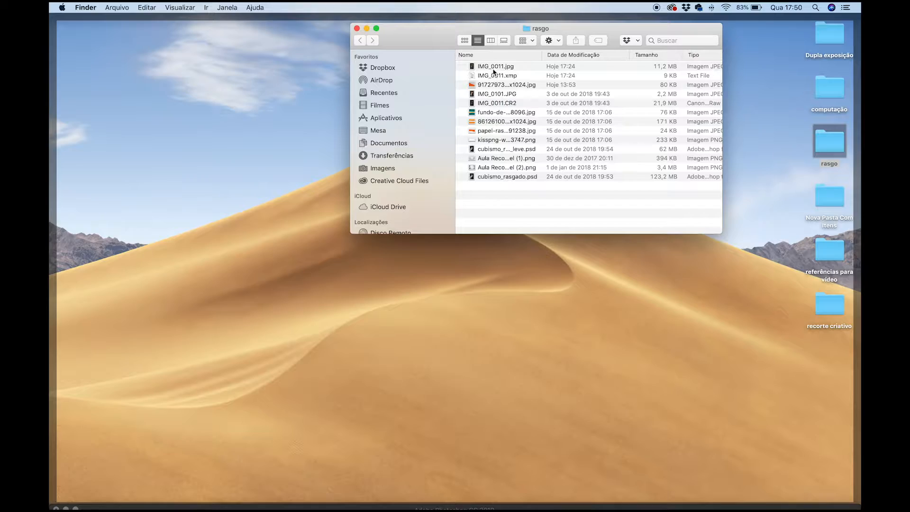
# - Open the Finder folder rasgo and compare previews of the portraits IMG_0011.jpg and IMG_0101.JPG
pyautogui.click(494, 66)
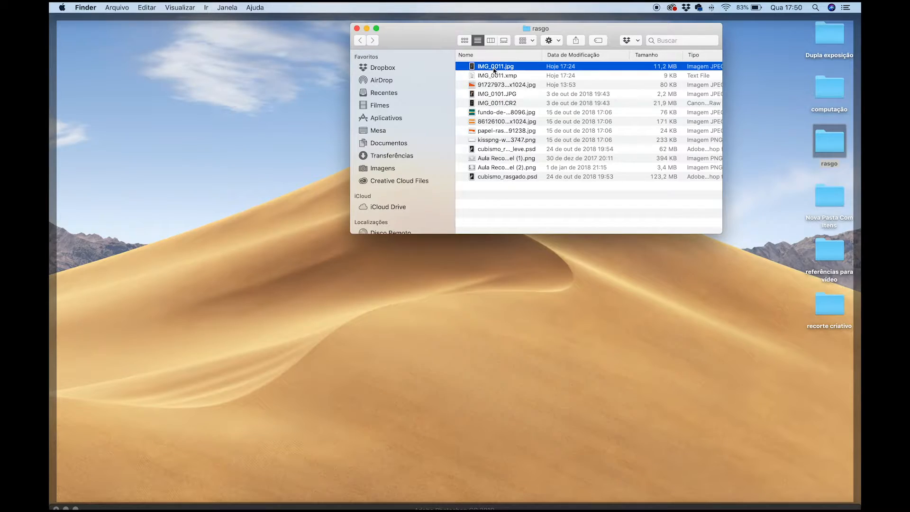
pyautogui.press('space')
pyautogui.click(496, 96)
pyautogui.click(497, 96)
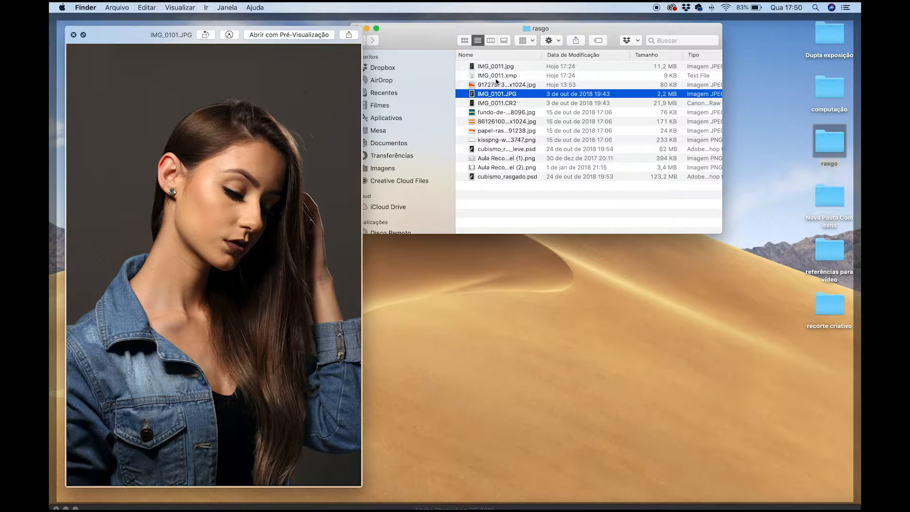
pyautogui.click(496, 68)
pyautogui.click(496, 95)
pyautogui.click(495, 67)
pyautogui.click(495, 95)
pyautogui.click(494, 85)
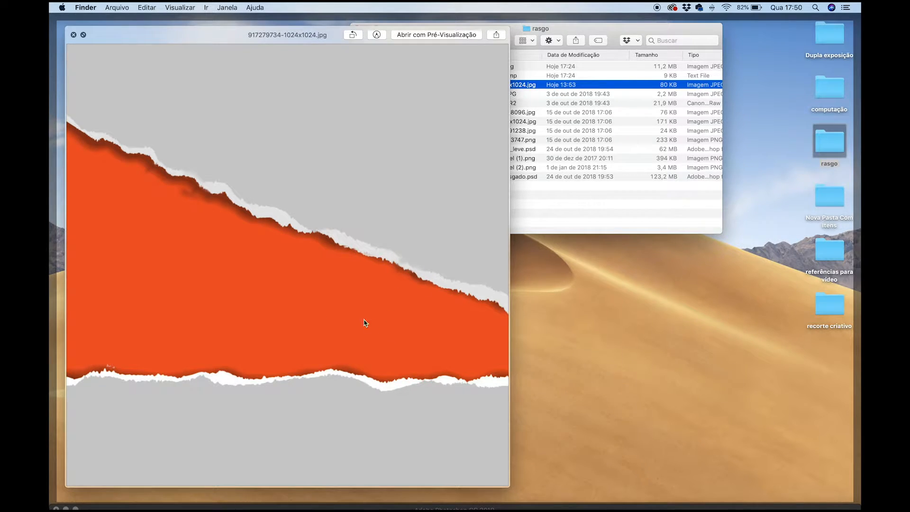
pyautogui.press('space')
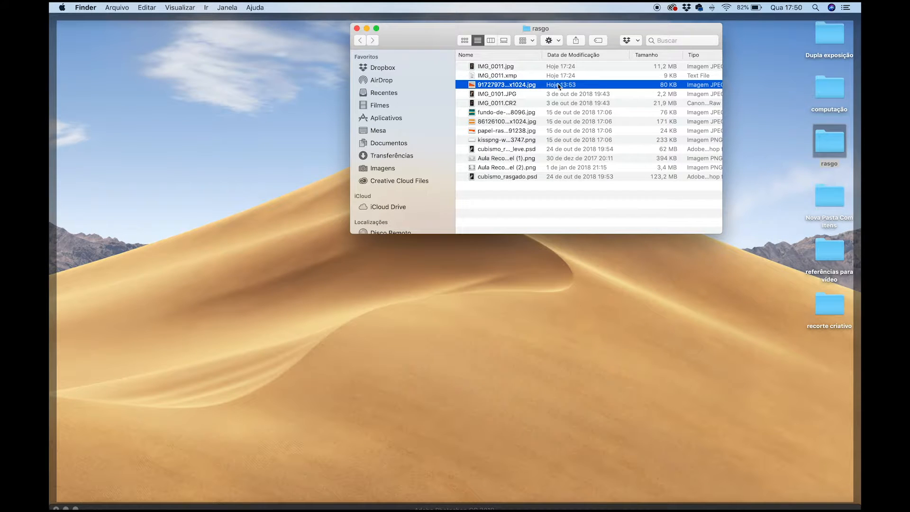
pyautogui.click(498, 114)
pyautogui.press('space')
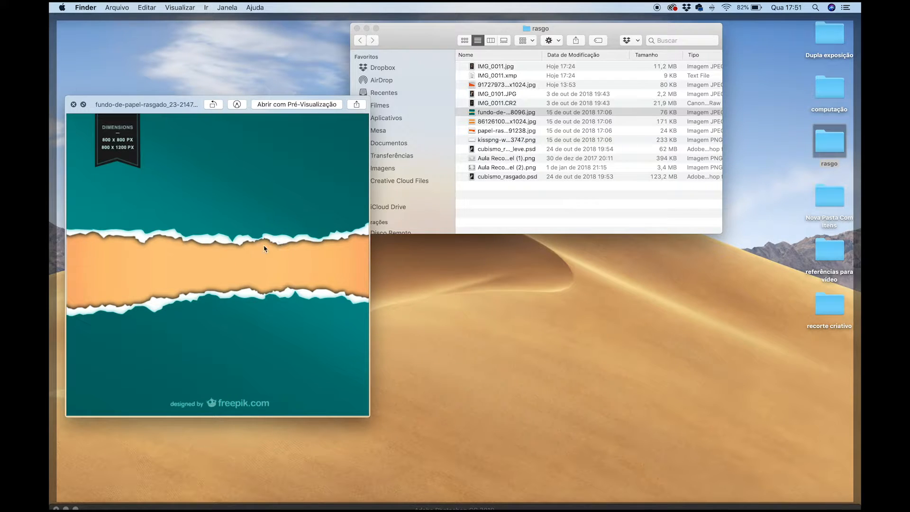
pyautogui.click(501, 122)
pyautogui.click(490, 123)
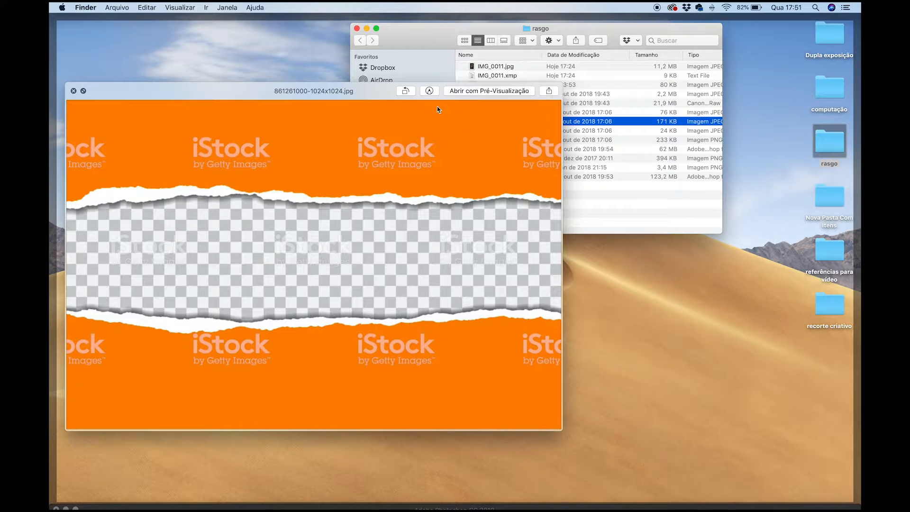
pyautogui.moveTo(380, 93); pyautogui.dragTo(393, 173)
pyautogui.click(492, 132)
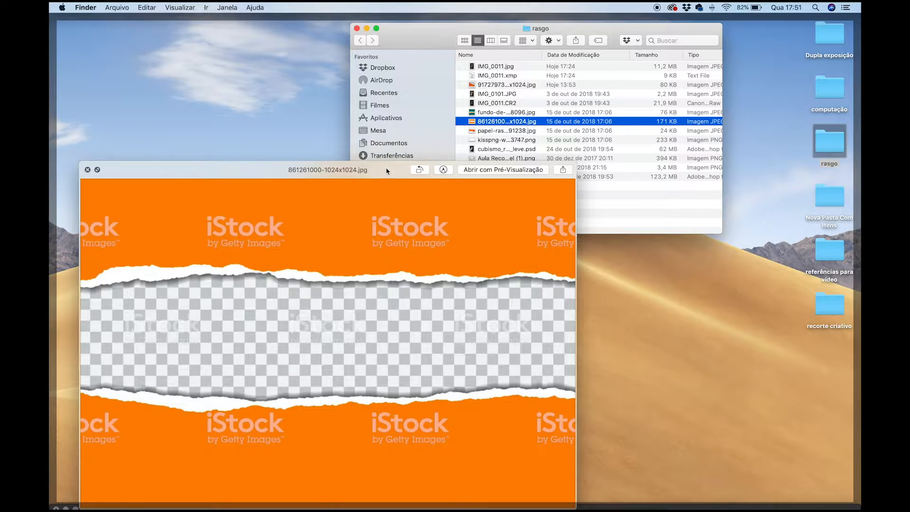
pyautogui.moveTo(386, 171); pyautogui.dragTo(290, 143)
pyautogui.click(526, 133)
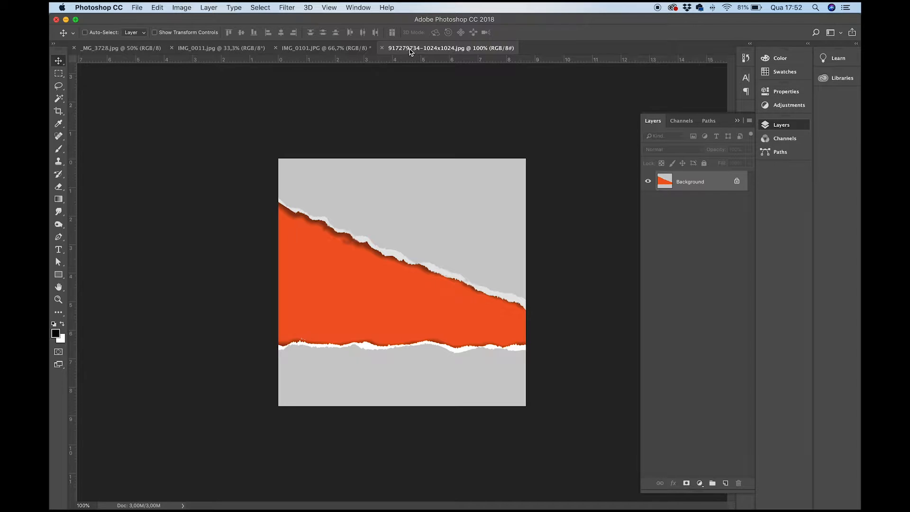
# - Switch to Photoshop, float the document windows, copy the front-facing portrait into IMG_0101.JPG as a layer, and close its source document
pyautogui.moveTo(417, 48); pyautogui.dragTo(429, 108)
pyautogui.moveTo(334, 48); pyautogui.dragTo(332, 121)
pyautogui.moveTo(235, 92); pyautogui.dragTo(234, 130)
pyautogui.press('super+minus')
pyautogui.moveTo(342, 156); pyautogui.dragTo(440, 279)
pyautogui.moveTo(358, 124); pyautogui.dragTo(281, 49)
pyautogui.click(145, 48)
pyautogui.press('super+w')
# - Copy the orange torn-paper image into IMG_0101.JPG as a layer above the two portraits
pyautogui.click(357, 7)
pyautogui.click(394, 391)
pyautogui.moveTo(529, 153); pyautogui.dragTo(411, 350)
# - Reposition the front-facing portrait on Layer 1 and hide the torn-paper Layer 2
pyautogui.click(683, 203)
pyautogui.moveTo(409, 227); pyautogui.dragTo(469, 249)
pyautogui.click(648, 182)
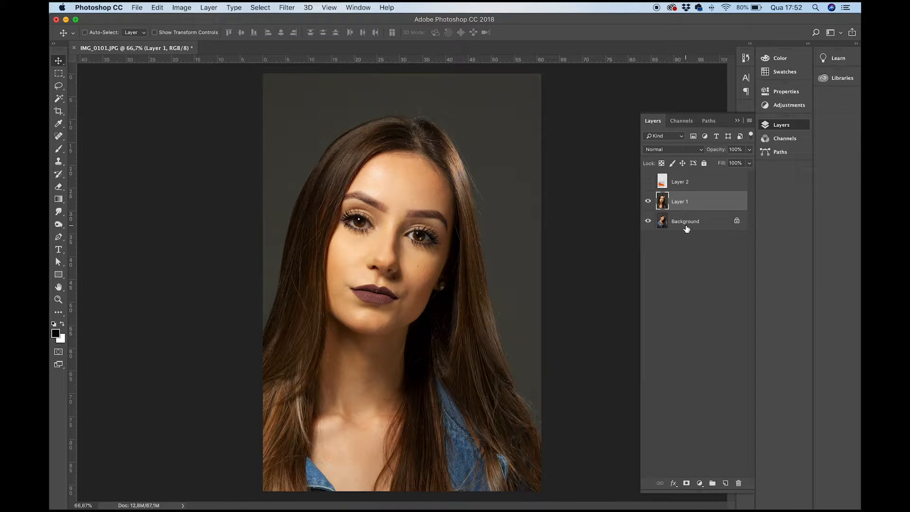
# - Compare the two portraits by toggling the visibility of Layer 1 over the Background
pyautogui.click(685, 226)
pyautogui.click(688, 205)
pyautogui.click(684, 227)
pyautogui.click(648, 201)
pyautogui.click(648, 201)
pyautogui.click(648, 201)
pyautogui.click(648, 201)
pyautogui.click(648, 201)
pyautogui.click(648, 201)
# - Try the Multiply and Overlay blend modes on Layer 1 and restore Normal
pyautogui.click(683, 203)
pyautogui.click(672, 150)
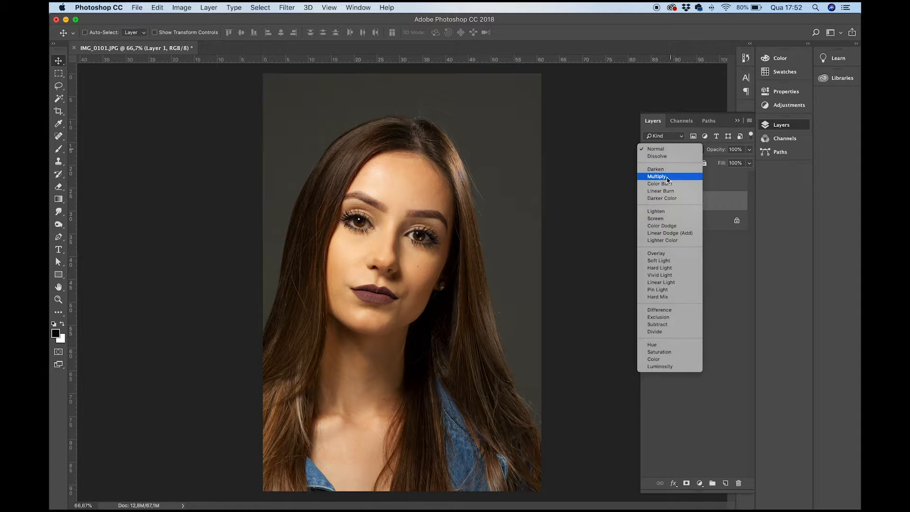
pyautogui.click(666, 177)
pyautogui.click(670, 149)
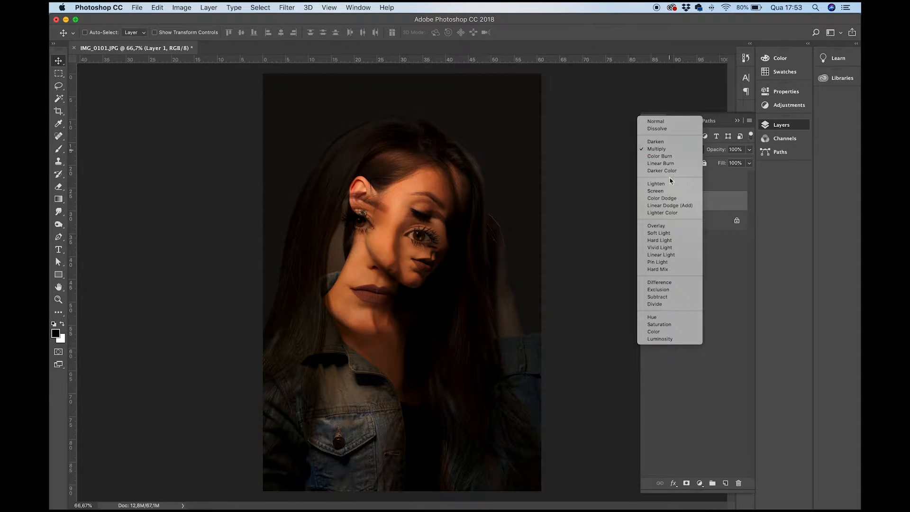
pyautogui.click(659, 226)
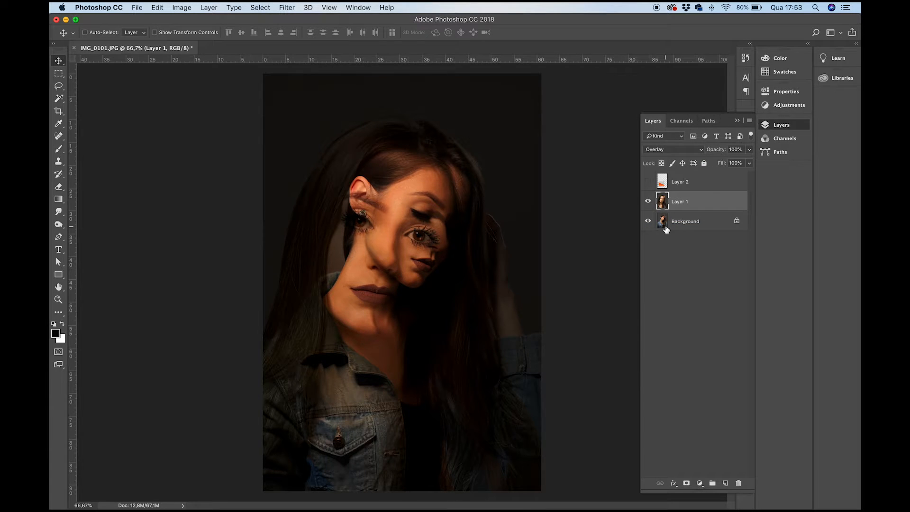
pyautogui.click(657, 149)
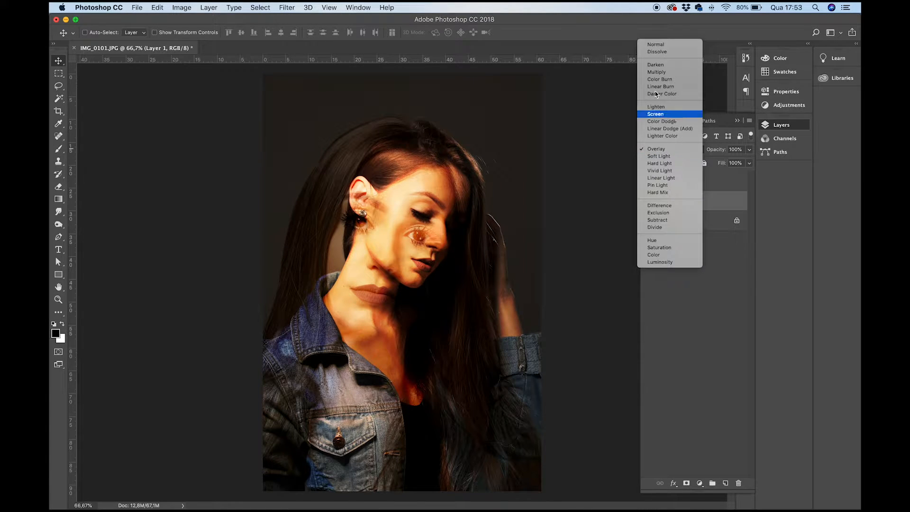
pyautogui.click(657, 43)
# - Lower Layer 1's opacity to 55% and shift its portrait slightly to the right over the Background face
pyautogui.moveTo(716, 150); pyautogui.dragTo(694, 152)
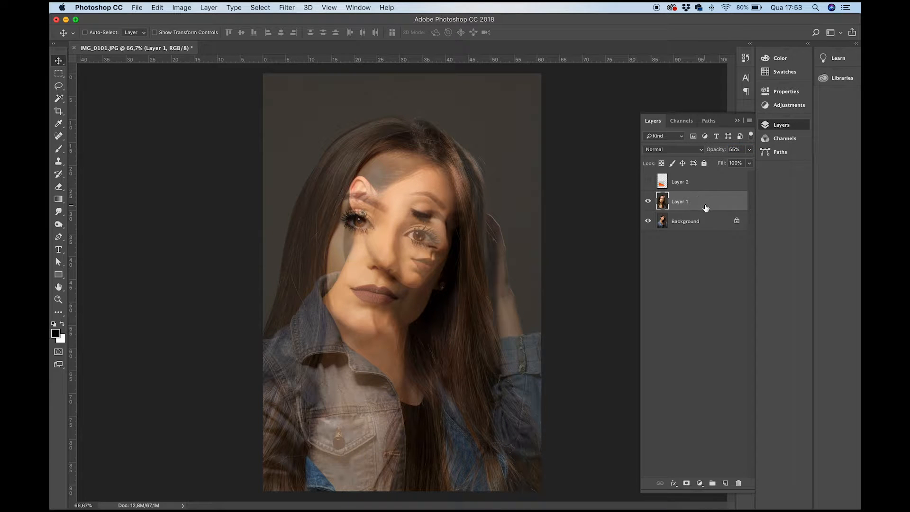
pyautogui.moveTo(393, 247); pyautogui.dragTo(412, 248)
# - Undo the trial duplicate of the Background and unlock the Background as a regular layer
pyautogui.moveTo(692, 220); pyautogui.dragTo(726, 486)
pyautogui.press('super+z')
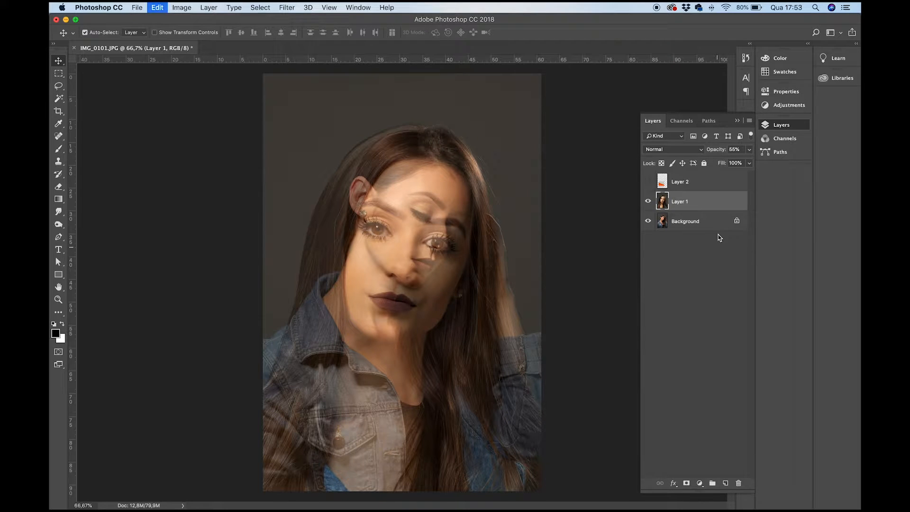
pyautogui.click(739, 222)
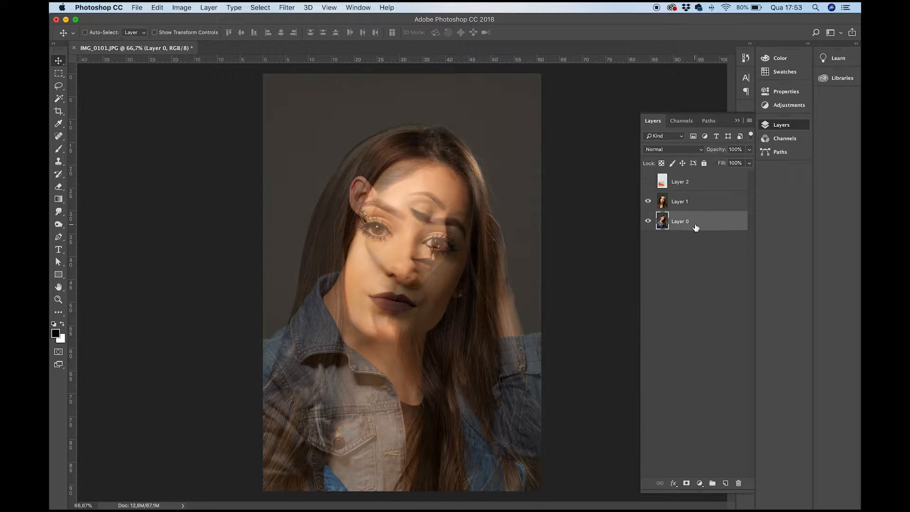
# - Scale the Layer 0 portrait to about 166% and move it so its face lines up with the face on Layer 1
pyautogui.press('super+t')
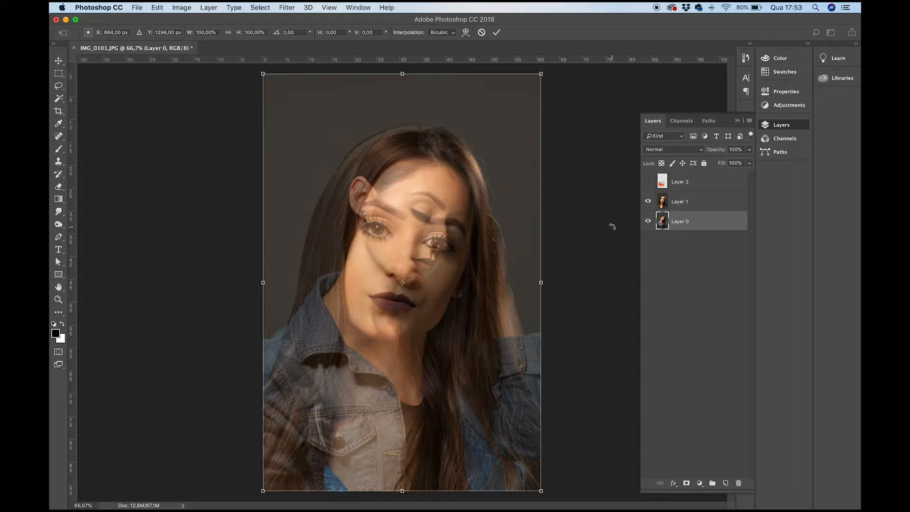
pyautogui.press('super+minus')
pyautogui.press('super+minus')
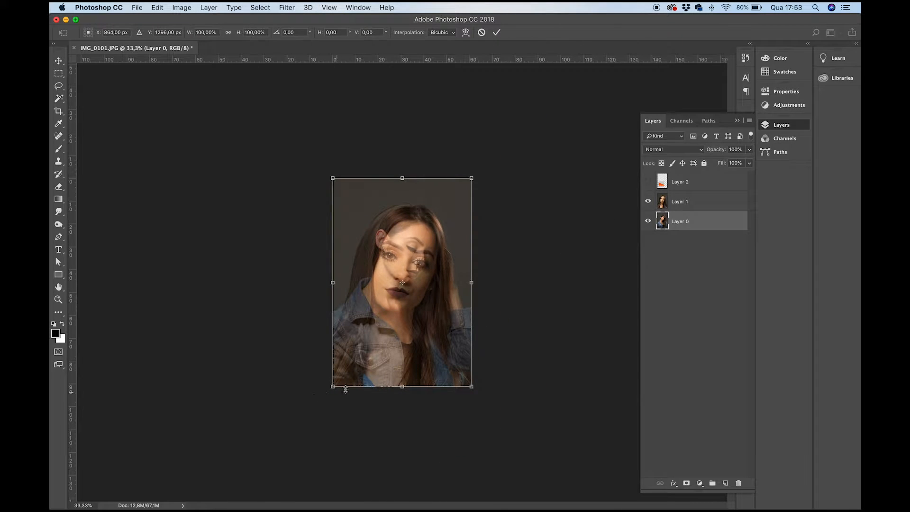
pyautogui.moveTo(332, 387); pyautogui.dragTo(274, 474)
pyautogui.moveTo(417, 367); pyautogui.dragTo(438, 354)
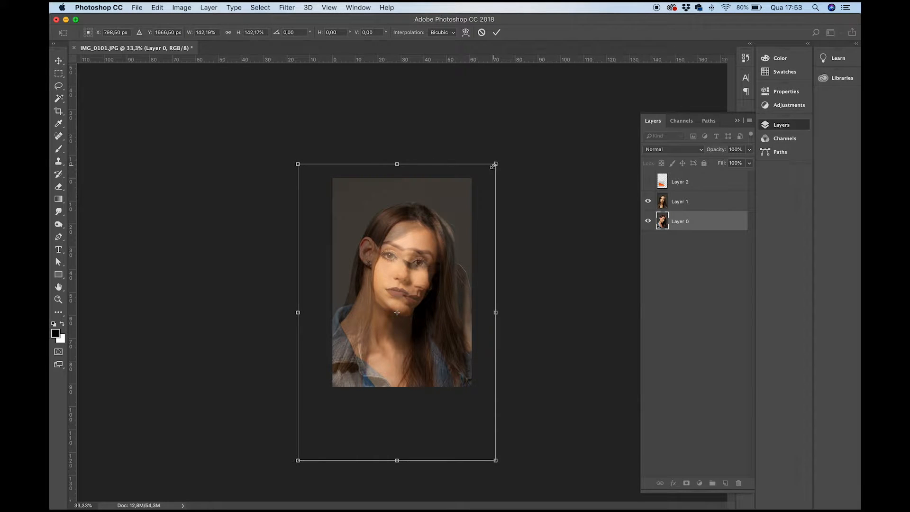
pyautogui.moveTo(495, 164); pyautogui.dragTo(513, 138)
pyautogui.moveTo(447, 245)
pyautogui.mouseDown()
pyautogui.moveTo(434, 250)
pyautogui.moveTo(440, 248)
pyautogui.mouseUp()
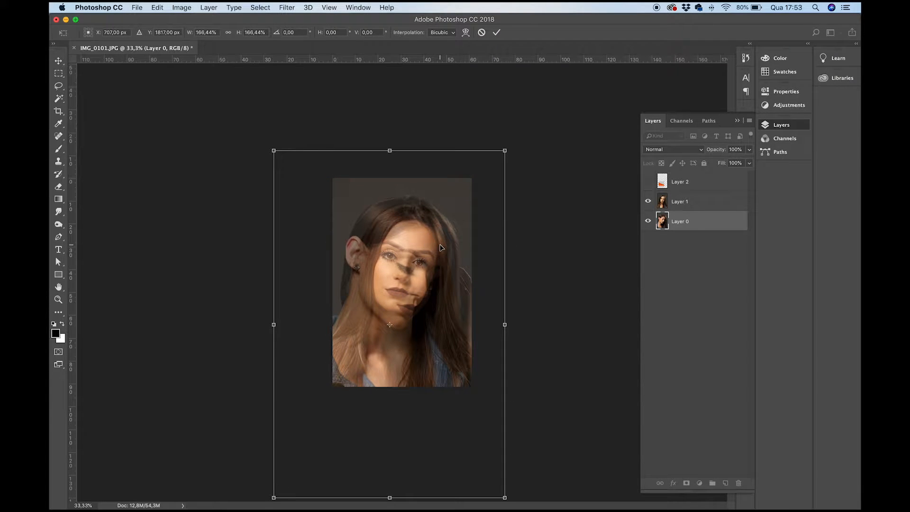
pyautogui.press('Return')
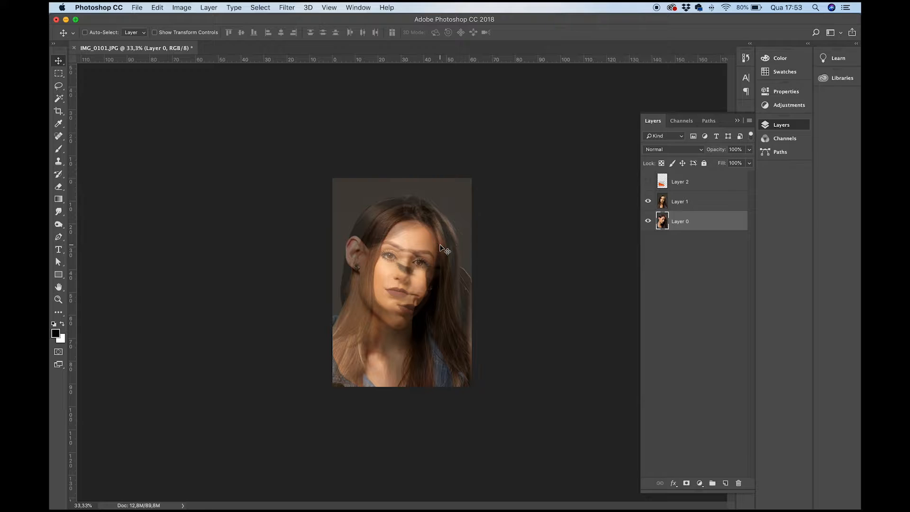
# - Show Layer 2 and move the torn-paper image up to the canvas's left edge, across the face
pyautogui.press('super+plus')
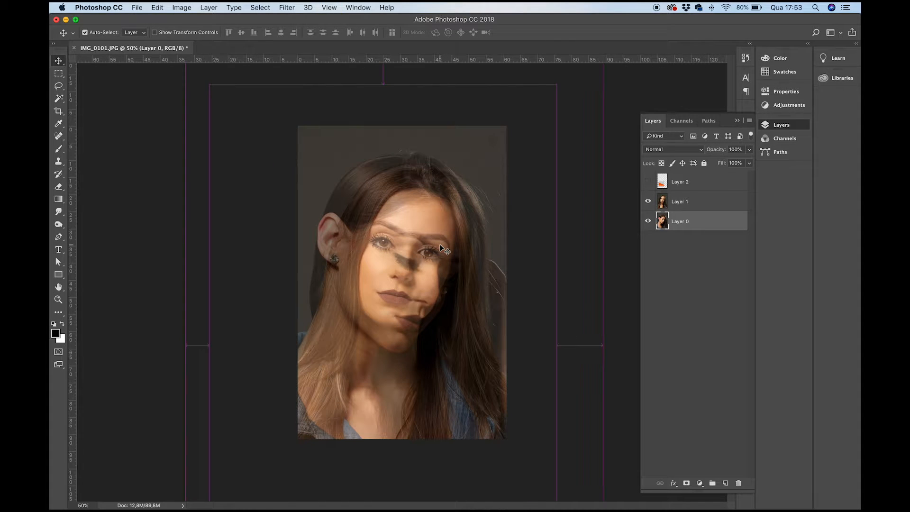
pyautogui.press('super+semicolon')
pyautogui.click(648, 182)
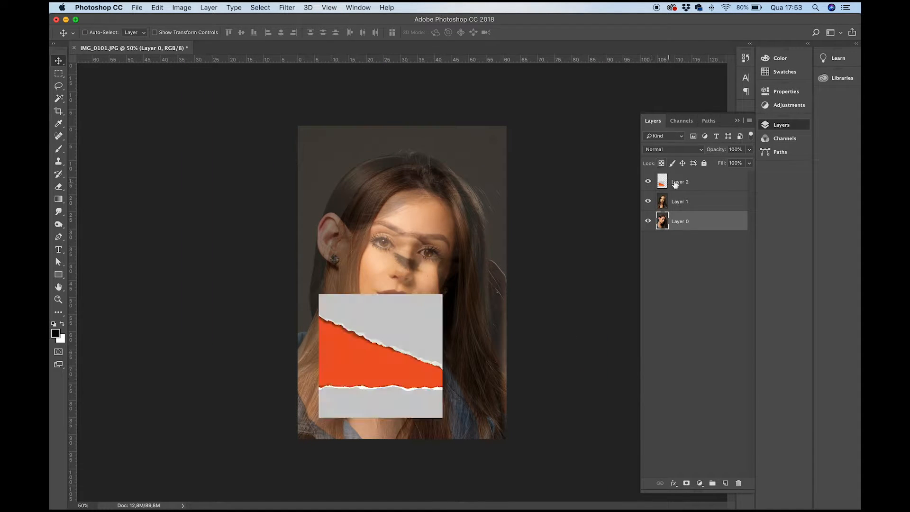
pyautogui.click(681, 184)
pyautogui.moveTo(390, 321); pyautogui.dragTo(369, 211)
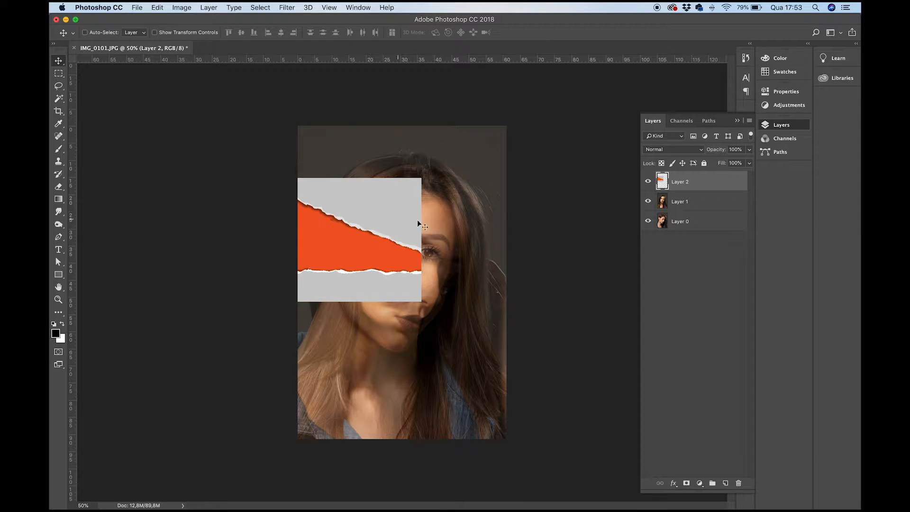
# - Scale the torn-paper Layer 2 to about 202% and position its orange strip across the full width of the faces
pyautogui.press('super+plus')
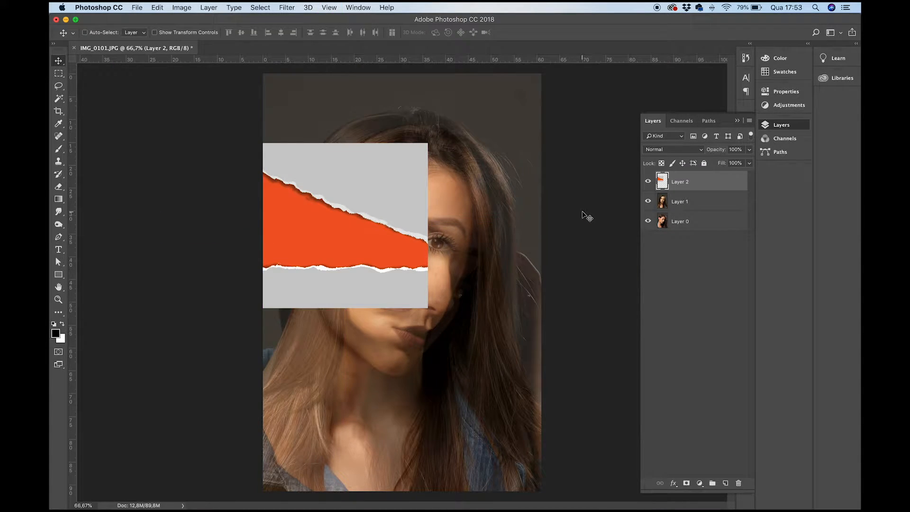
pyautogui.press('super+t')
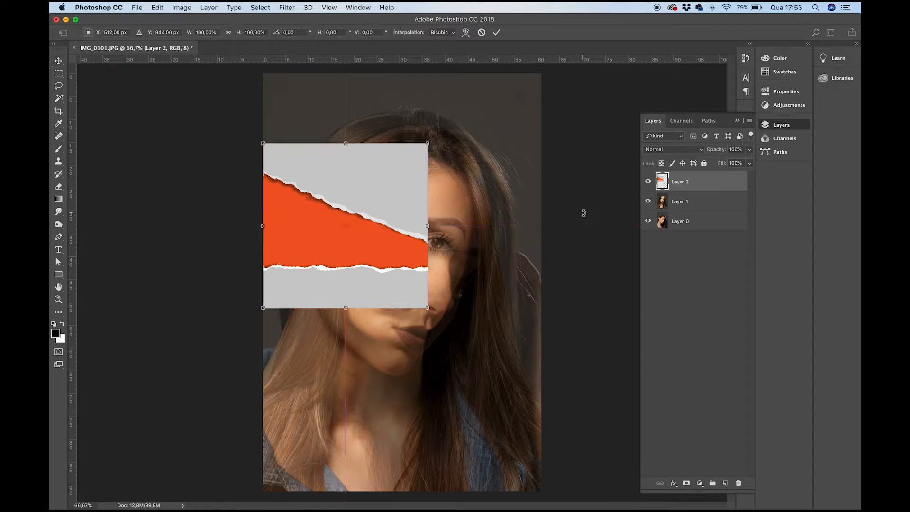
pyautogui.moveTo(428, 308); pyautogui.dragTo(521, 424)
pyautogui.moveTo(551, 456); pyautogui.dragTo(588, 482)
pyautogui.moveTo(443, 303); pyautogui.dragTo(429, 250)
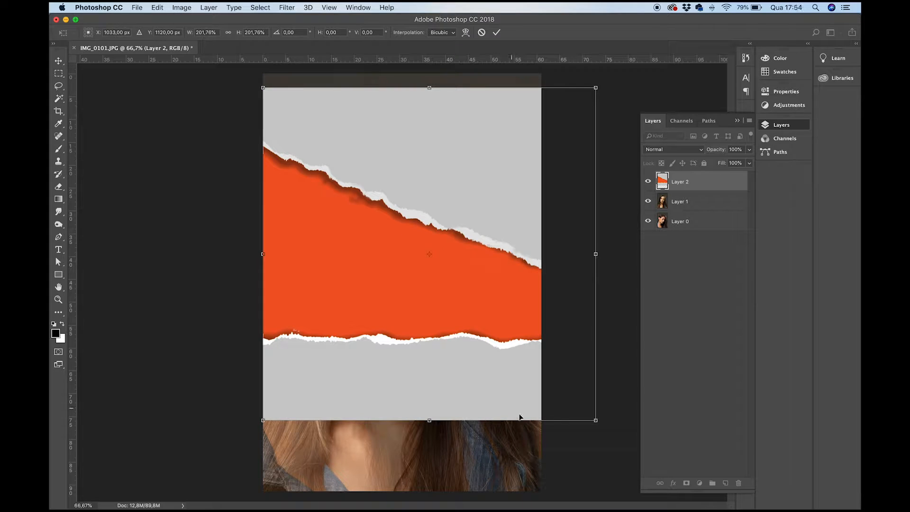
pyautogui.moveTo(523, 396); pyautogui.dragTo(496, 386)
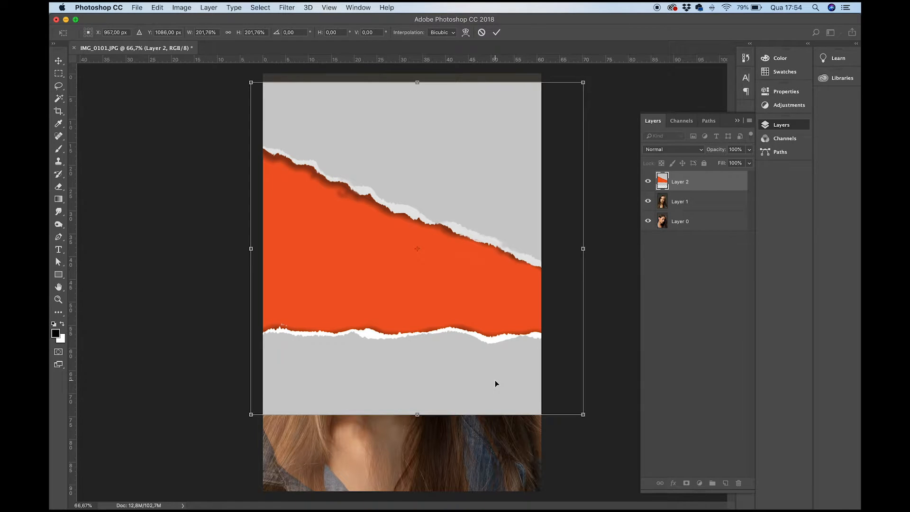
pyautogui.press('Return')
# - Select the lower part of the torn paper, rotate it about 15.3°, scale it to 108%, and fit it below the upper tear
pyautogui.press('m')
pyautogui.moveTo(587, 305)
pyautogui.mouseDown()
pyautogui.moveTo(201, 459)
pyautogui.moveTo(164, 458)
pyautogui.mouseUp()
pyautogui.press('super+t')
pyautogui.moveTo(613, 366); pyautogui.dragTo(619, 417)
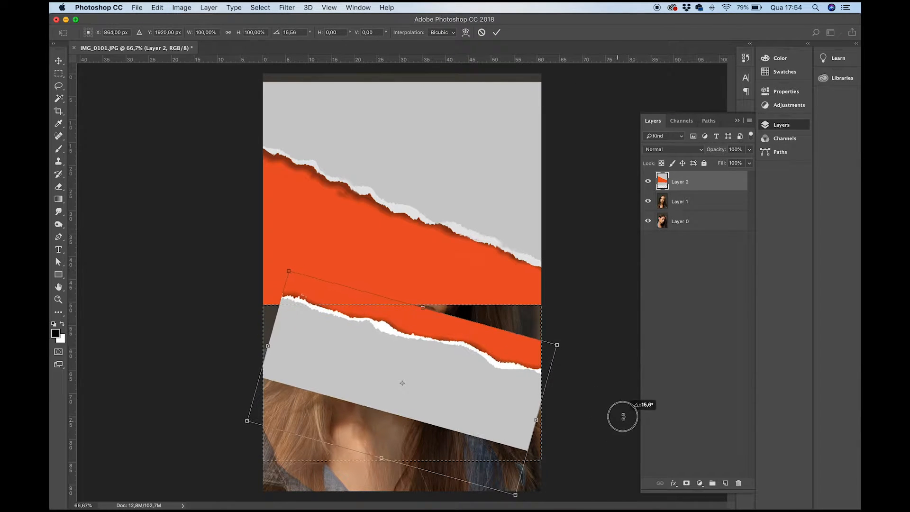
pyautogui.moveTo(498, 390); pyautogui.dragTo(469, 370)
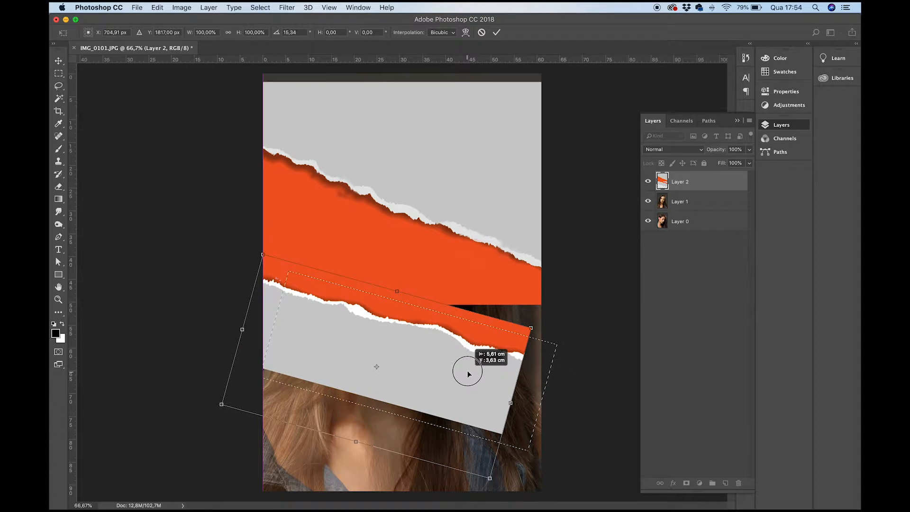
pyautogui.moveTo(532, 326); pyautogui.dragTo(553, 317)
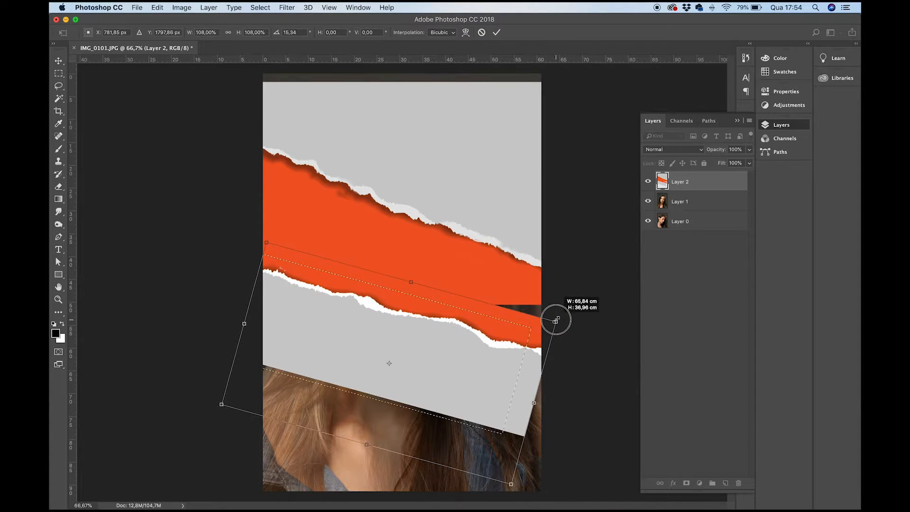
pyautogui.moveTo(494, 357); pyautogui.dragTo(491, 363)
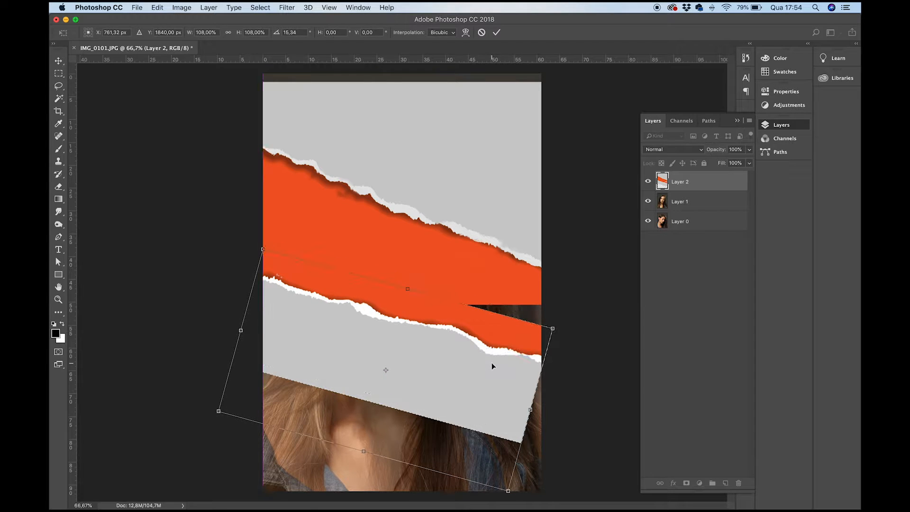
pyautogui.press('Return')
pyautogui.press('super+d')
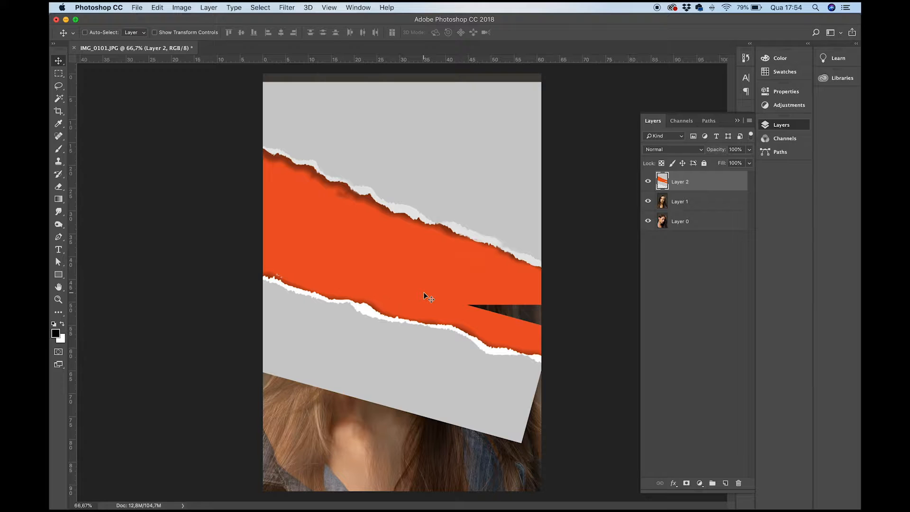
# - Set the Brush size to 250 and sample the torn paper's orange as the foreground colour
pyautogui.press('b')
pyautogui.press('[')
pyautogui.press('[')
pyautogui.press('[')
pyautogui.press('[')
pyautogui.press('[')
pyautogui.press('[')
pyautogui.press('[')
pyautogui.press('[')
pyautogui.press('[')
pyautogui.press('[')
pyautogui.press('[')
pyautogui.press('[')
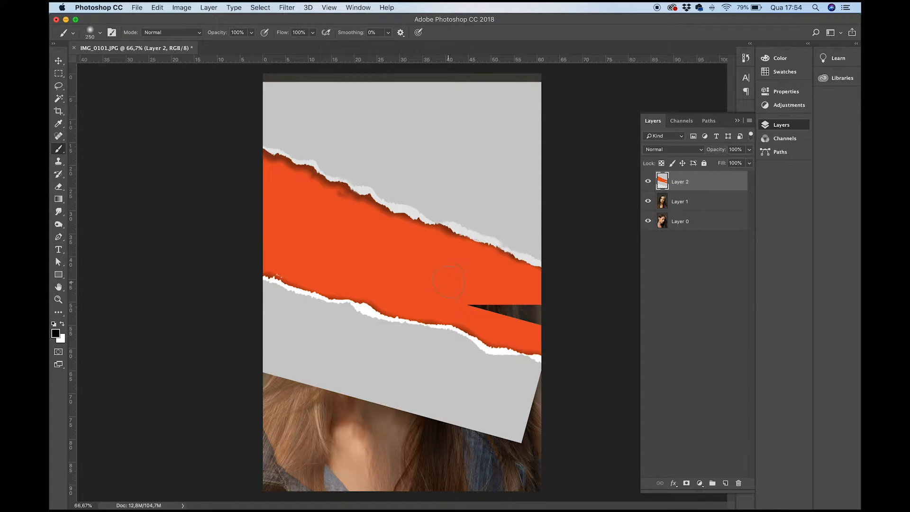
pyautogui.keyDown('alt'); pyautogui.click(453, 279); pyautogui.keyUp('alt')
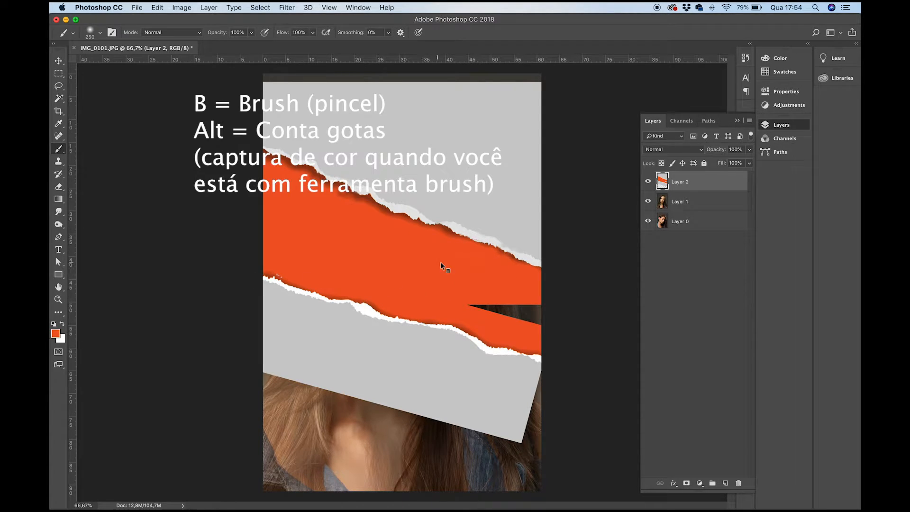
# - Paint the gap in the torn-paper strip orange, and fill the uncovered area below with sampled paper grey using a 700 brush
pyautogui.keyDown('alt'); pyautogui.click(457, 268); pyautogui.keyUp('alt')
pyautogui.moveTo(467, 306); pyautogui.dragTo(539, 314)
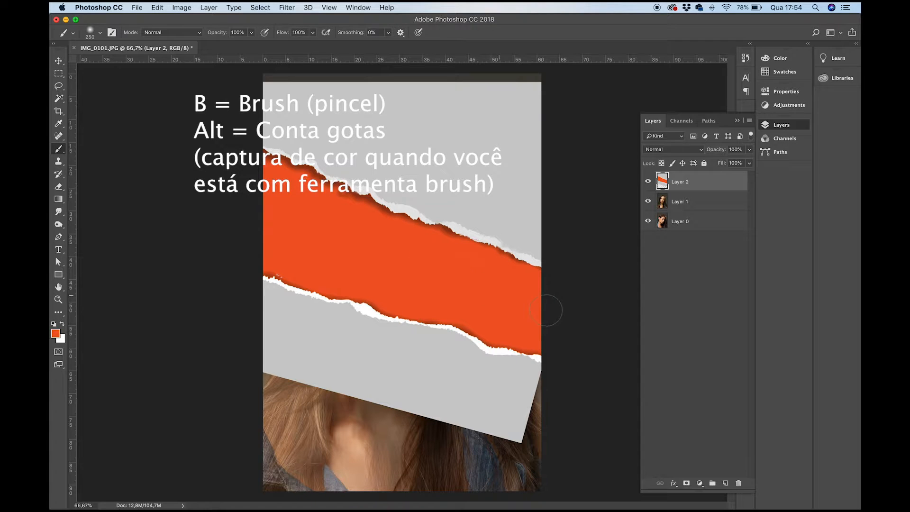
pyautogui.keyDown('alt'); pyautogui.click(436, 377); pyautogui.keyUp('alt')
pyautogui.moveTo(534, 417)
pyautogui.mouseDown()
pyautogui.moveTo(575, 400)
pyautogui.moveTo(535, 390)
pyautogui.moveTo(538, 420)
pyautogui.moveTo(521, 477)
pyautogui.moveTo(543, 484)
pyautogui.moveTo(498, 457)
pyautogui.moveTo(254, 457)
pyautogui.moveTo(507, 481)
pyautogui.moveTo(500, 466)
pyautogui.moveTo(234, 386)
pyautogui.moveTo(500, 471)
pyautogui.mouseUp()
pyautogui.press(']')
pyautogui.press(']')
pyautogui.press(']')
pyautogui.press(']')
pyautogui.press(']')
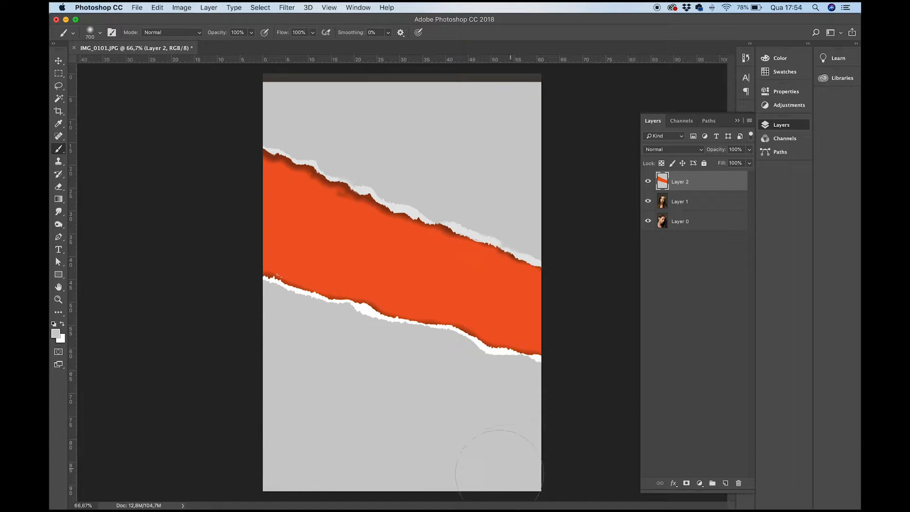
# - Toggle Layer 2's visibility to compare the finished torn paper with the portraits beneath it
pyautogui.click(649, 182)
pyautogui.click(649, 183)
pyautogui.click(649, 182)
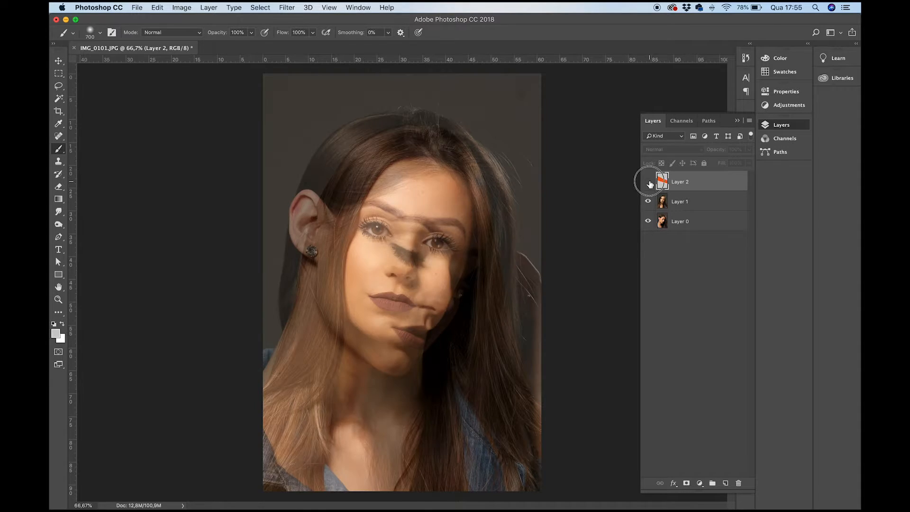
pyautogui.click(649, 182)
pyautogui.press('v')
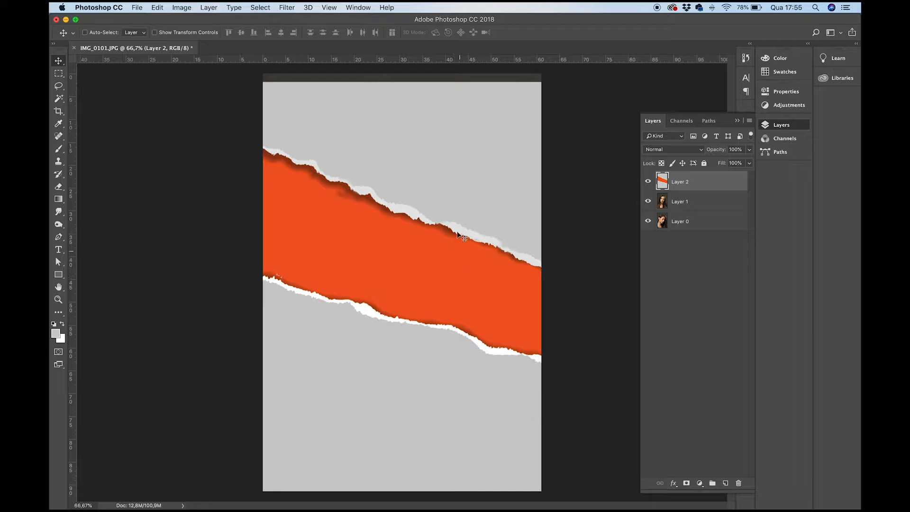
pyautogui.click(648, 182)
pyautogui.click(649, 183)
# - Select Layer 2's orange strip with Color Range, sampling the darker orange near the upper tear at a Fuzziness of 128
pyautogui.click(260, 8)
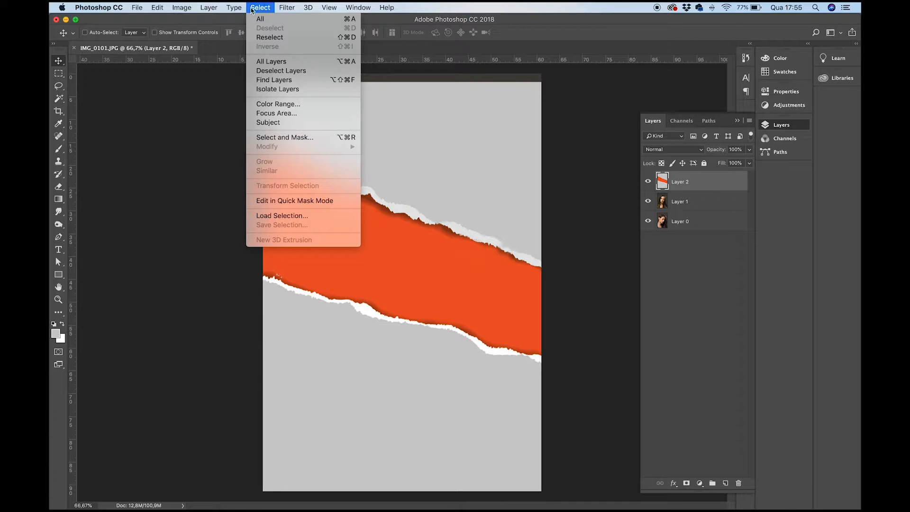
pyautogui.click(294, 105)
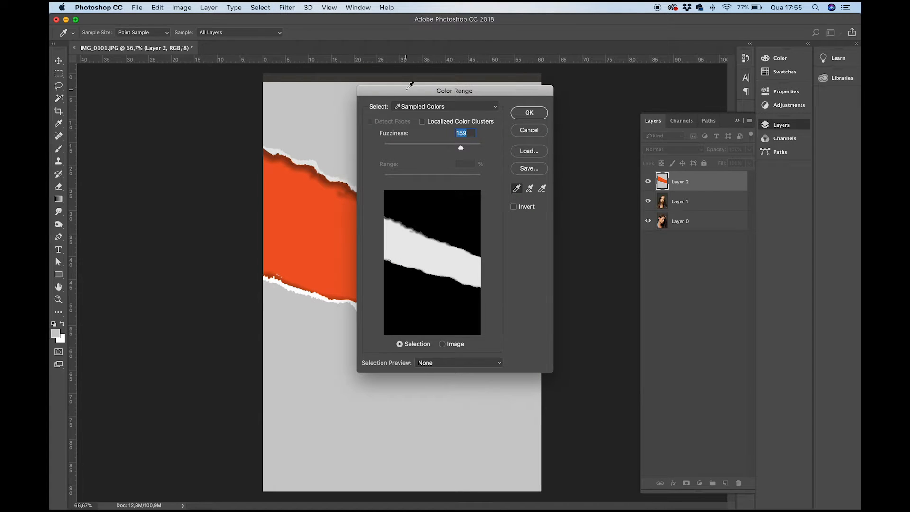
pyautogui.moveTo(439, 101); pyautogui.dragTo(488, 113)
pyautogui.click(378, 250)
pyautogui.click(374, 255)
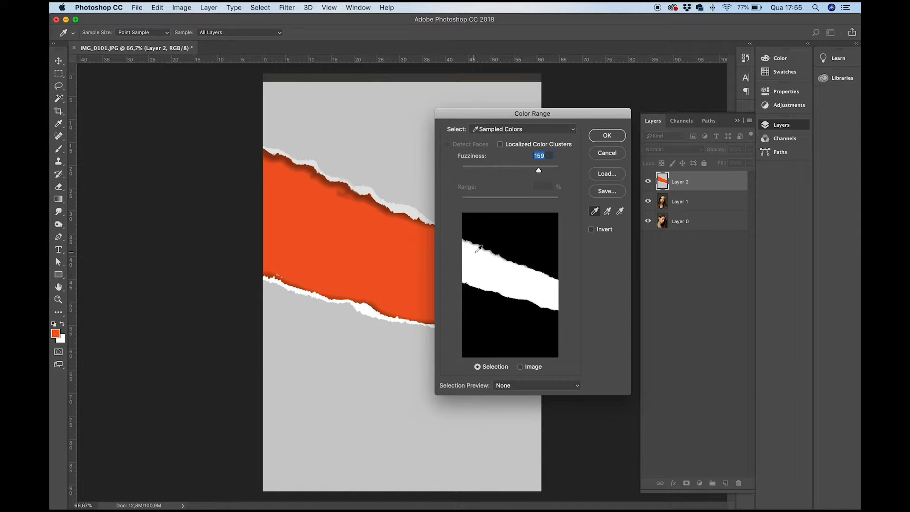
pyautogui.moveTo(543, 173); pyautogui.dragTo(579, 169)
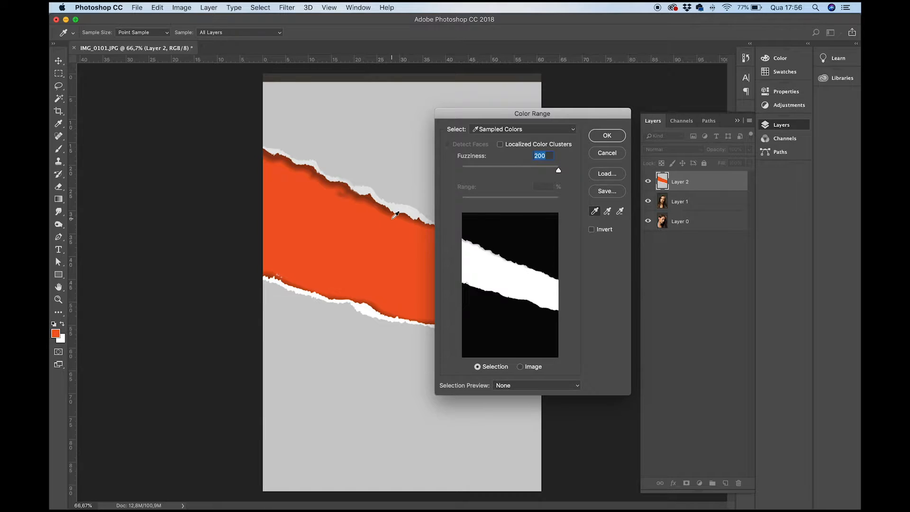
pyautogui.click(370, 199)
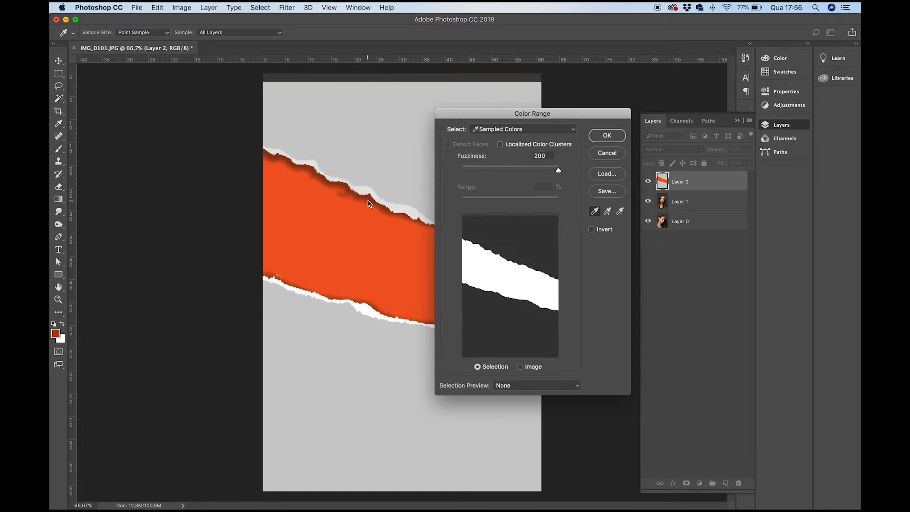
pyautogui.keyDown('shift'); pyautogui.click(368, 199); pyautogui.keyUp('shift')
pyautogui.keyDown('shift'); pyautogui.click(368, 198); pyautogui.keyUp('shift')
pyautogui.keyDown('shift'); pyautogui.click(358, 199); pyautogui.keyUp('shift')
pyautogui.moveTo(558, 174); pyautogui.dragTo(525, 176)
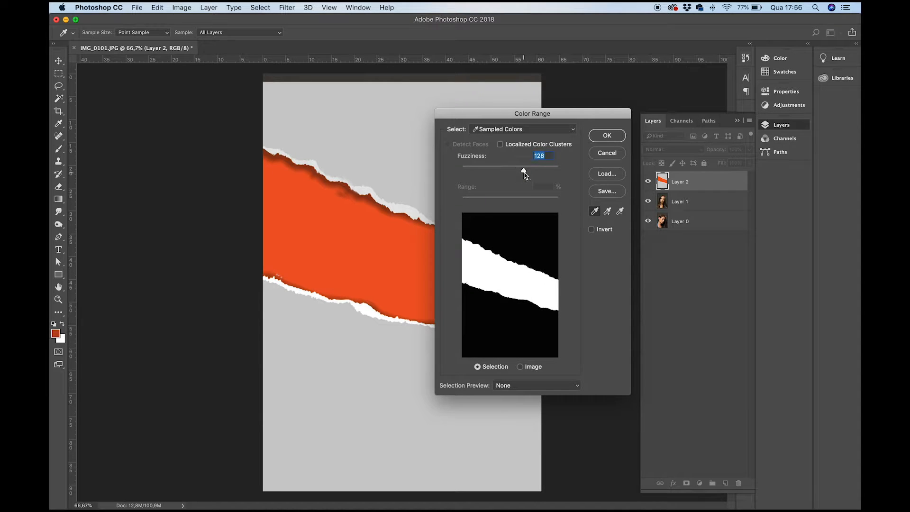
pyautogui.click(608, 135)
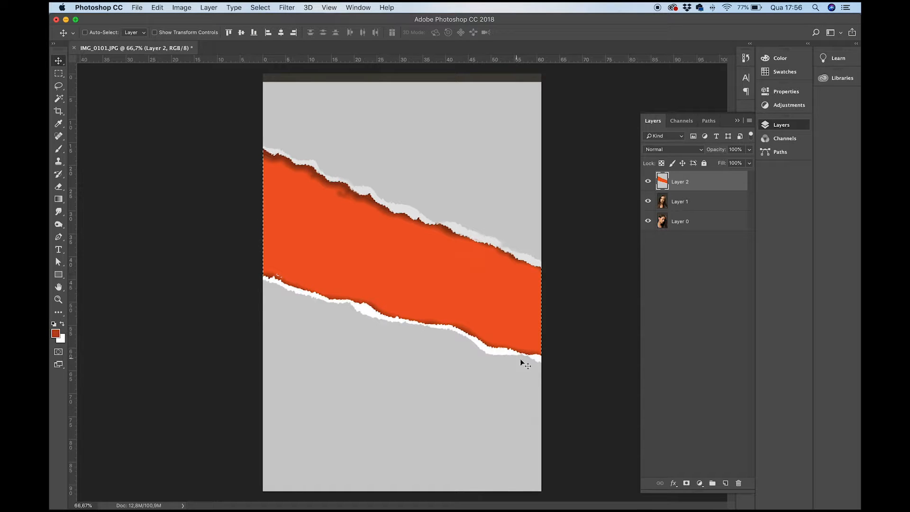
# - Hide Layer 2 and Layer 1 so only the Layer 0 portrait shows under the strip selection
pyautogui.click(648, 181)
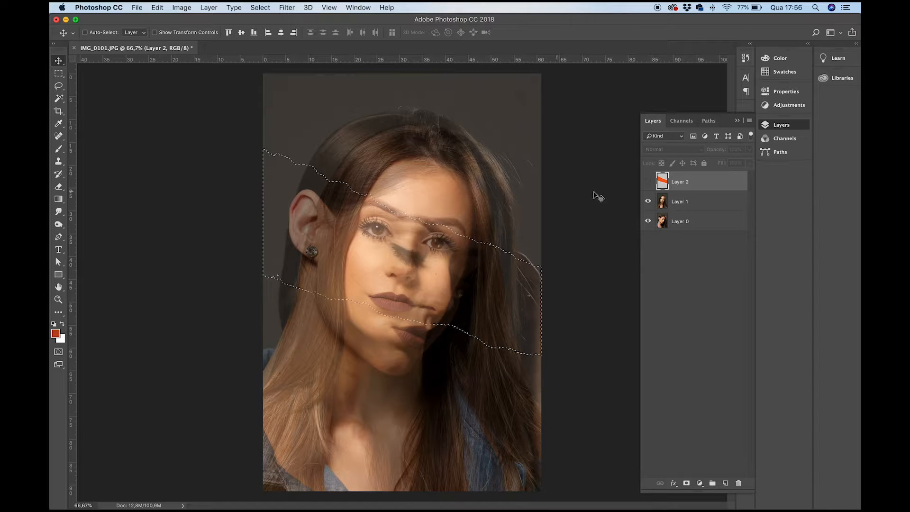
pyautogui.click(658, 196)
pyautogui.click(648, 201)
pyautogui.click(648, 202)
pyautogui.click(648, 202)
pyautogui.click(649, 202)
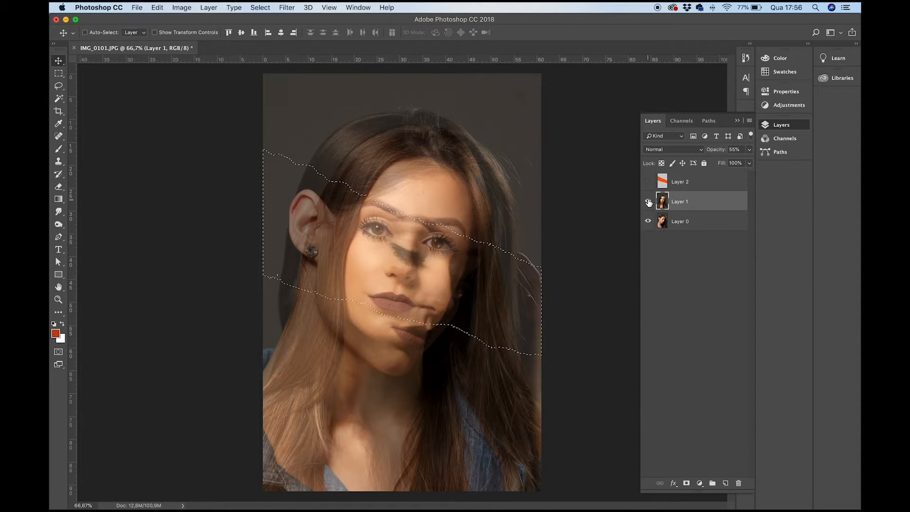
pyautogui.click(649, 201)
# - Move Layer 0 above Layer 1 in the stack and make Layer 1 visible beneath it
pyautogui.click(698, 221)
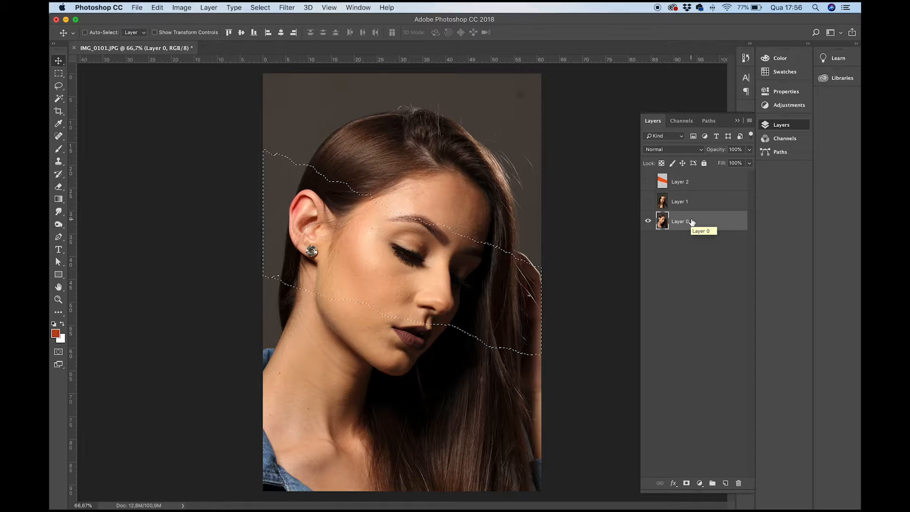
pyautogui.moveTo(693, 222); pyautogui.dragTo(687, 203)
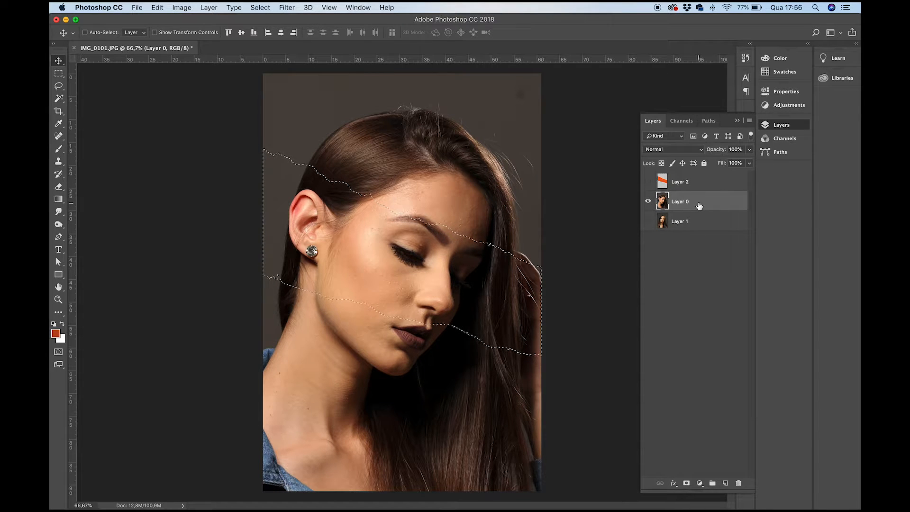
pyautogui.click(648, 221)
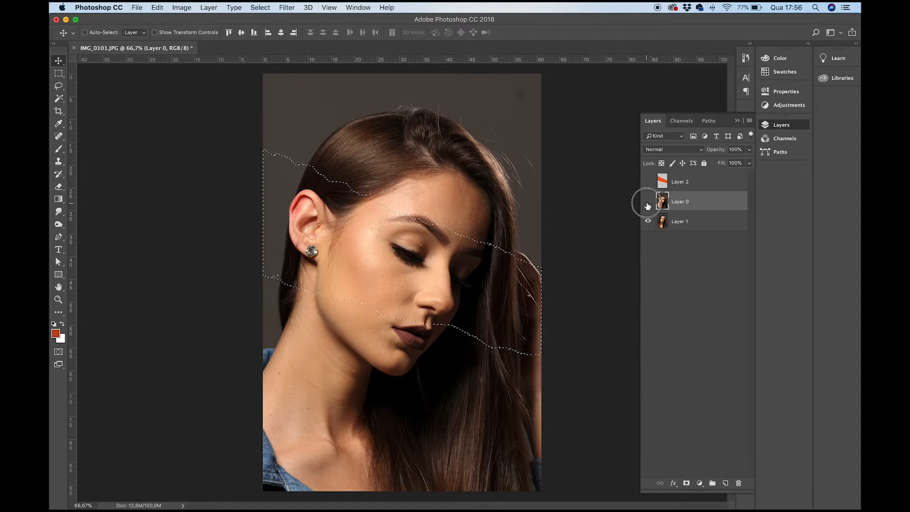
pyautogui.click(648, 201)
pyautogui.click(648, 201)
# - Set Layer 1's opacity to 100%
pyautogui.click(698, 203)
pyautogui.click(690, 222)
pyautogui.click(725, 150)
# - Add a layer mask to Layer 0 from the strip selection and invert it to reveal Layer 1 inside the strip
pyautogui.click(684, 201)
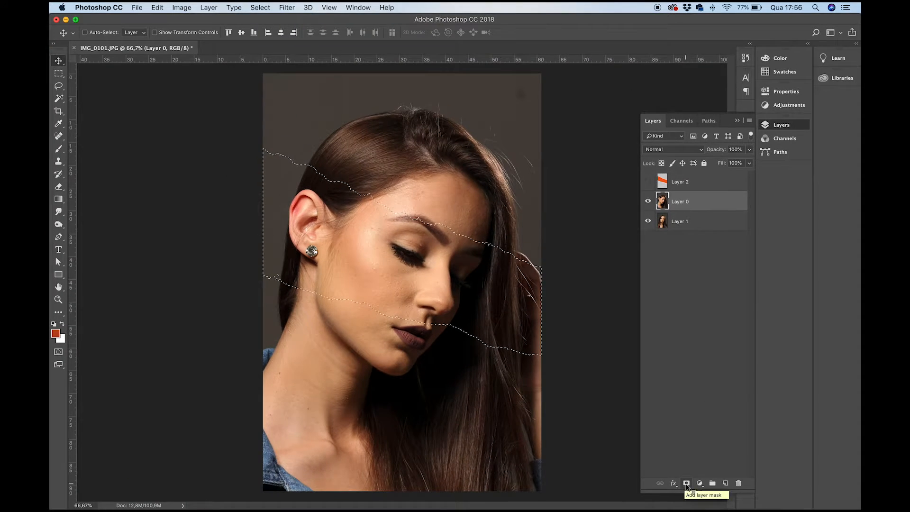
pyautogui.click(686, 484)
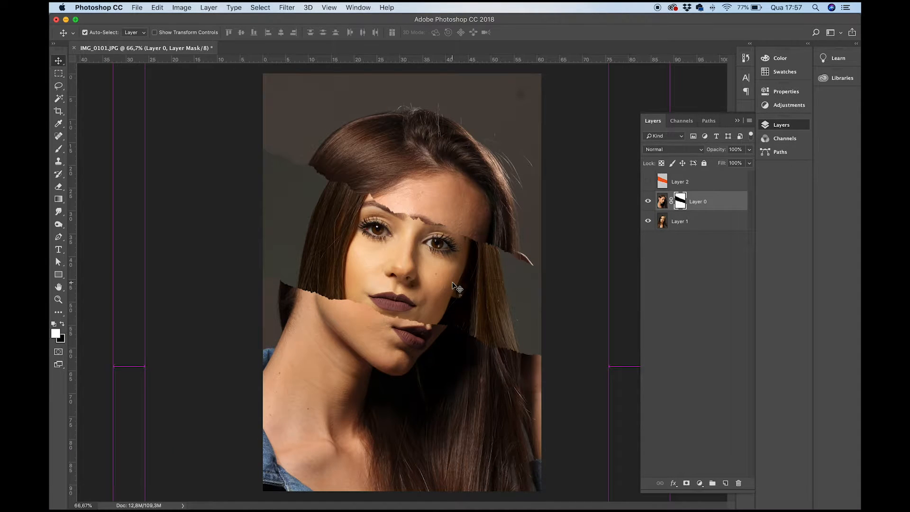
pyautogui.press('super+semicolon')
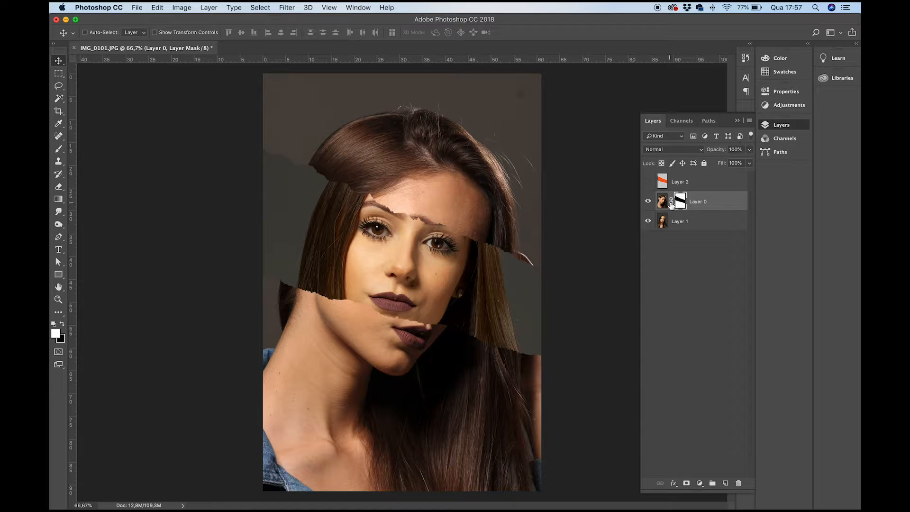
# - Unlink Layer 0's mask from its image and shift the portrait slightly down without moving the mask
pyautogui.moveTo(488, 256)
pyautogui.mouseDown()
pyautogui.moveTo(445, 260)
pyautogui.moveTo(516, 263)
pyautogui.moveTo(463, 252)
pyautogui.moveTo(485, 262)
pyautogui.mouseUp()
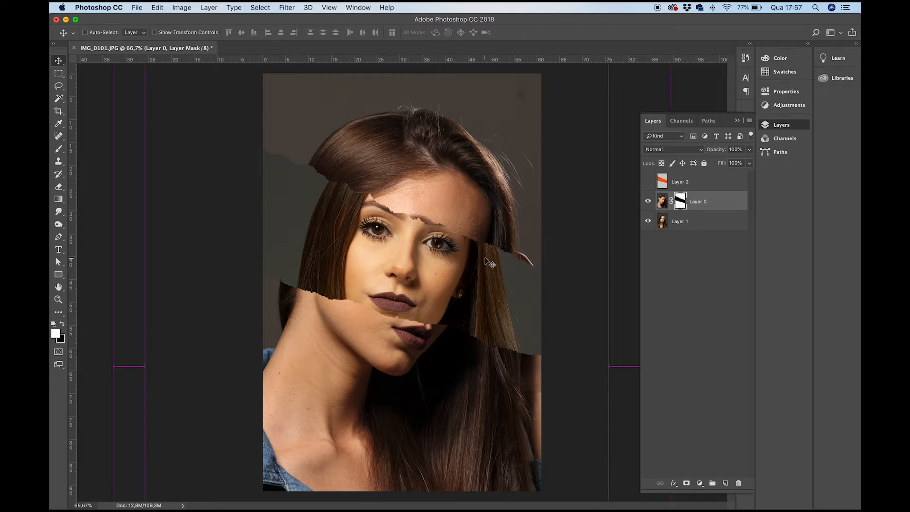
pyautogui.click(665, 204)
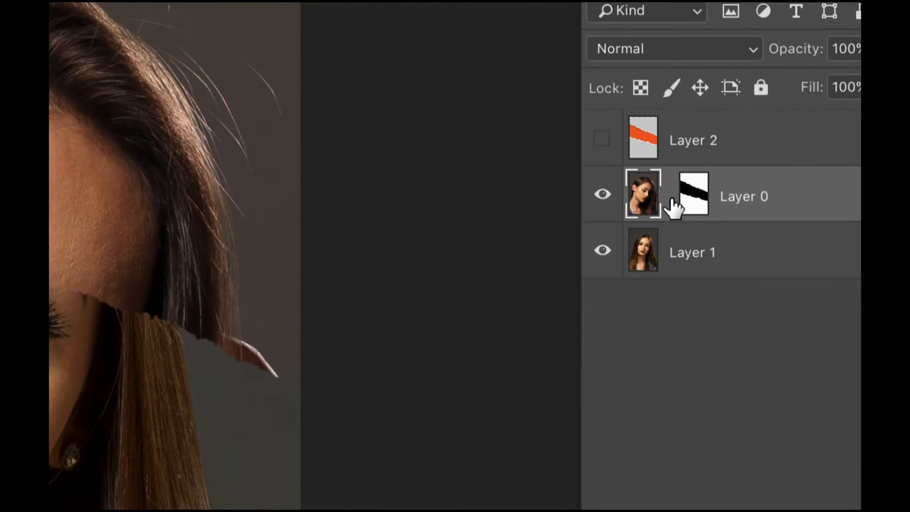
pyautogui.click(671, 201)
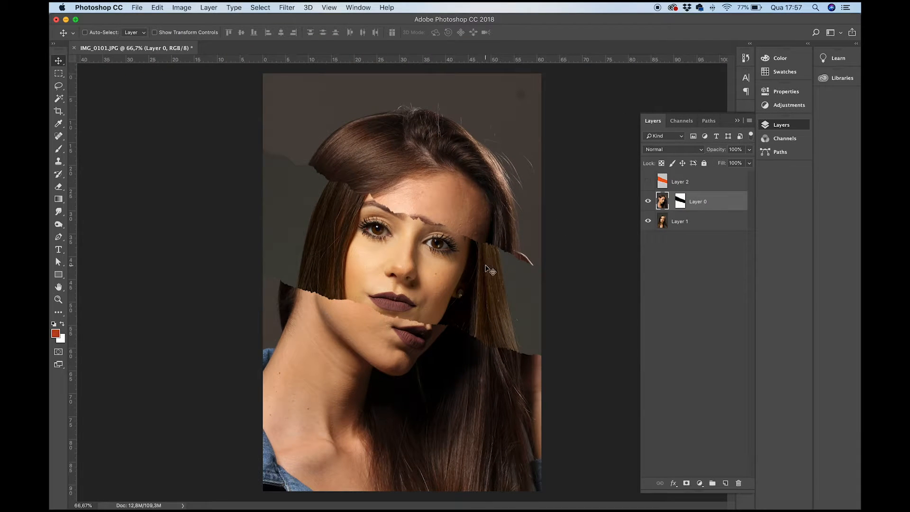
pyautogui.moveTo(490, 271)
pyautogui.mouseDown()
pyautogui.moveTo(465, 271)
pyautogui.moveTo(501, 291)
pyautogui.moveTo(508, 261)
pyautogui.moveTo(499, 248)
pyautogui.moveTo(493, 266)
pyautogui.moveTo(480, 266)
pyautogui.moveTo(498, 273)
pyautogui.moveTo(489, 269)
pyautogui.mouseUp()
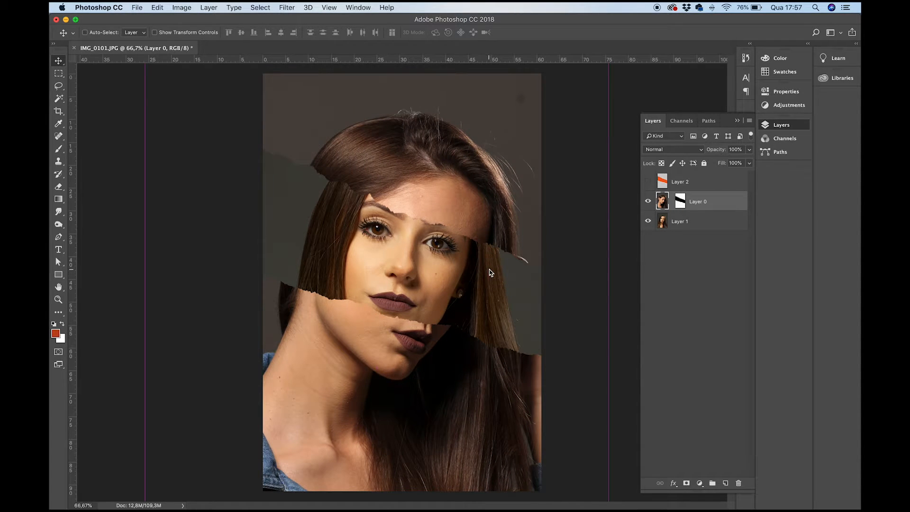
# - Scale the Layer 1 portrait to about 114.64% and position its face within the torn strip
pyautogui.click(664, 224)
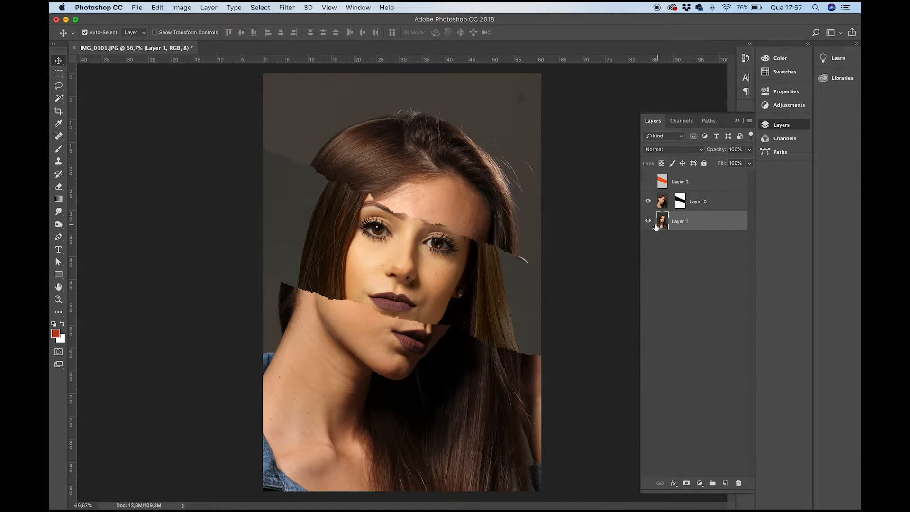
pyautogui.press('super+t')
pyautogui.press('super+minus')
pyautogui.press('super+minus')
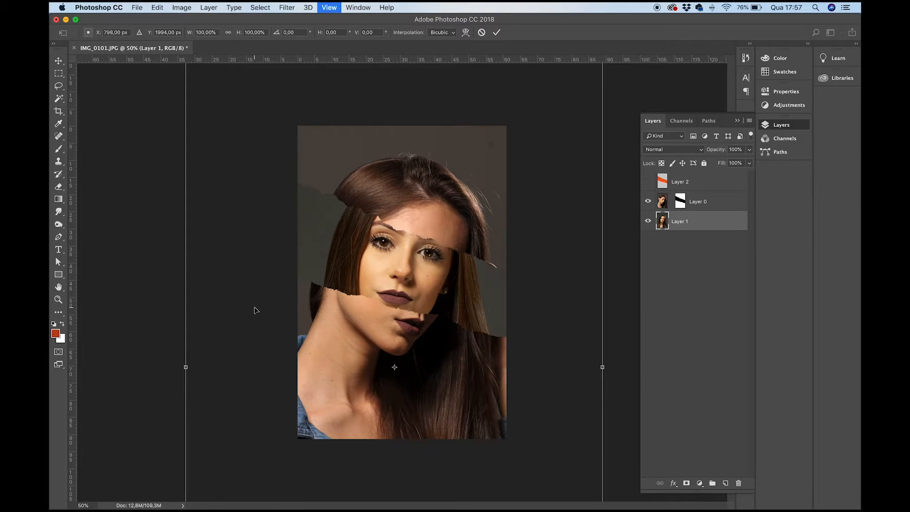
pyautogui.moveTo(538, 127); pyautogui.dragTo(556, 99)
pyautogui.moveTo(443, 266); pyautogui.dragTo(440, 274)
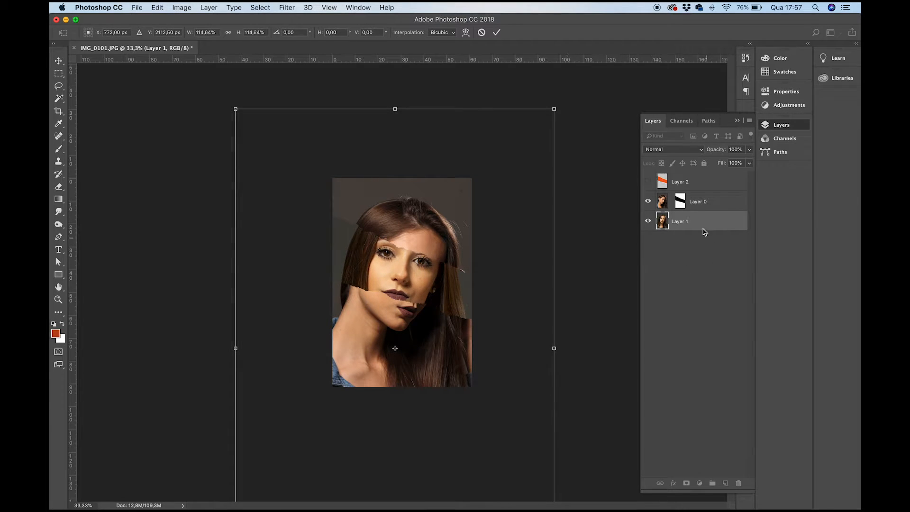
pyautogui.press('Return')
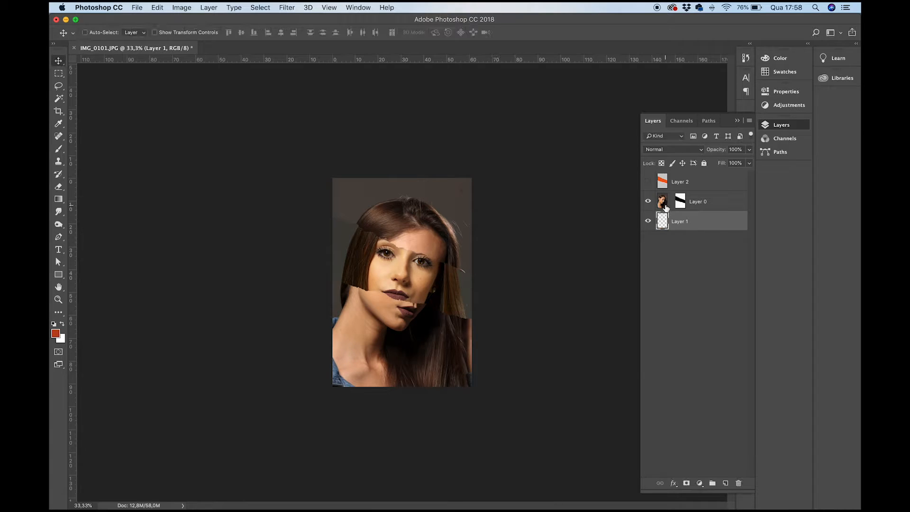
# - Enlarge the Layer 0 portrait slightly with Free Transform, leaving its unlinked mask in place
pyautogui.click(662, 205)
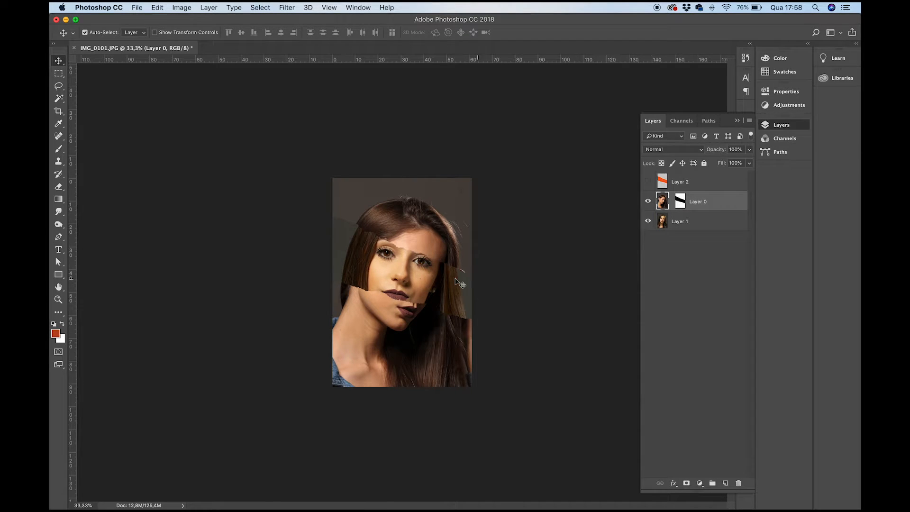
pyautogui.hotkey('ctrl', 't')
pyautogui.moveTo(516, 166); pyautogui.dragTo(550, 144)
pyautogui.press('Return')
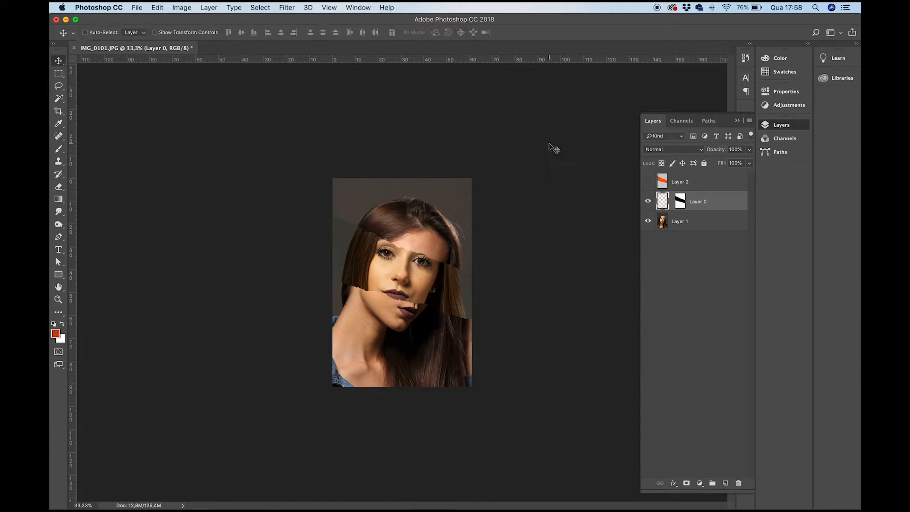
pyautogui.press('super+equal')
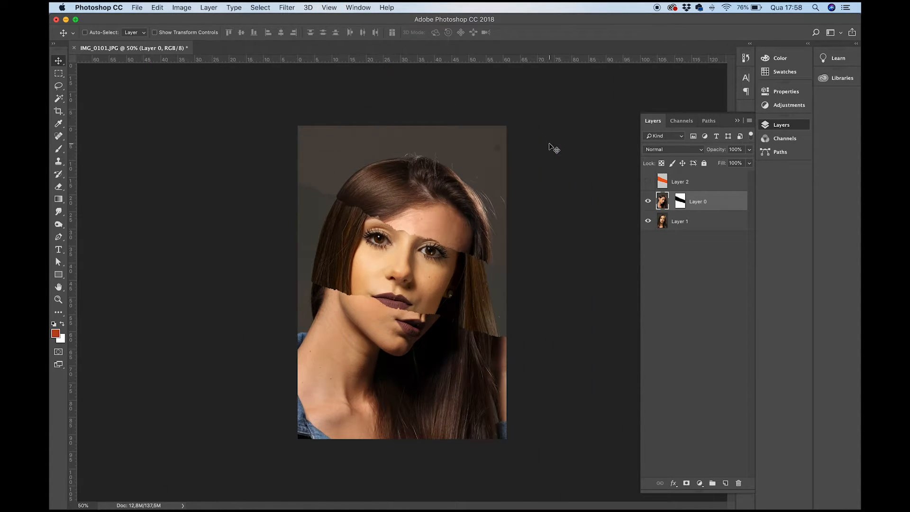
# - Shift the Layer 1 portrait slightly right and down, and move Layer 0's mask slightly lower across the face
pyautogui.click(665, 224)
pyautogui.moveTo(471, 273); pyautogui.dragTo(476, 273)
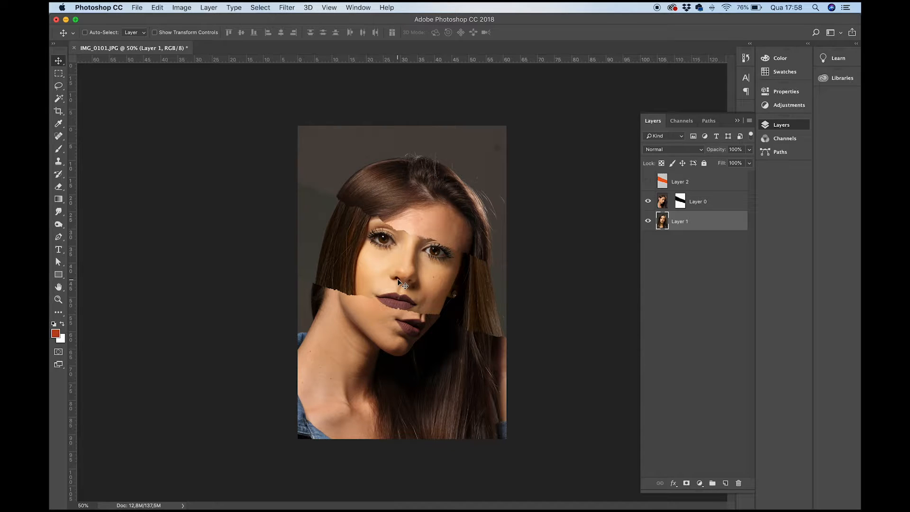
pyautogui.moveTo(399, 280)
pyautogui.mouseDown()
pyautogui.moveTo(399, 298)
pyautogui.moveTo(399, 286)
pyautogui.mouseUp()
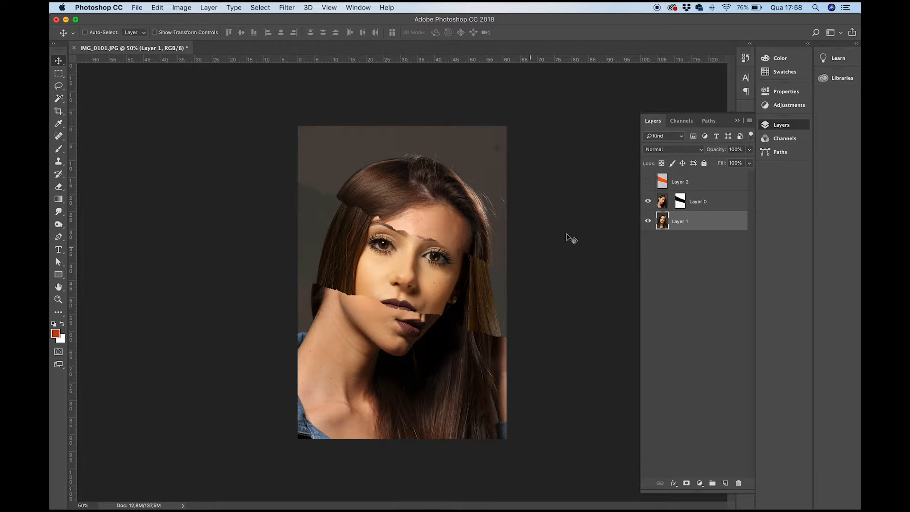
pyautogui.click(679, 201)
pyautogui.moveTo(440, 260)
pyautogui.mouseDown()
pyautogui.moveTo(435, 208)
pyautogui.moveTo(435, 285)
pyautogui.moveTo(436, 262)
pyautogui.mouseUp()
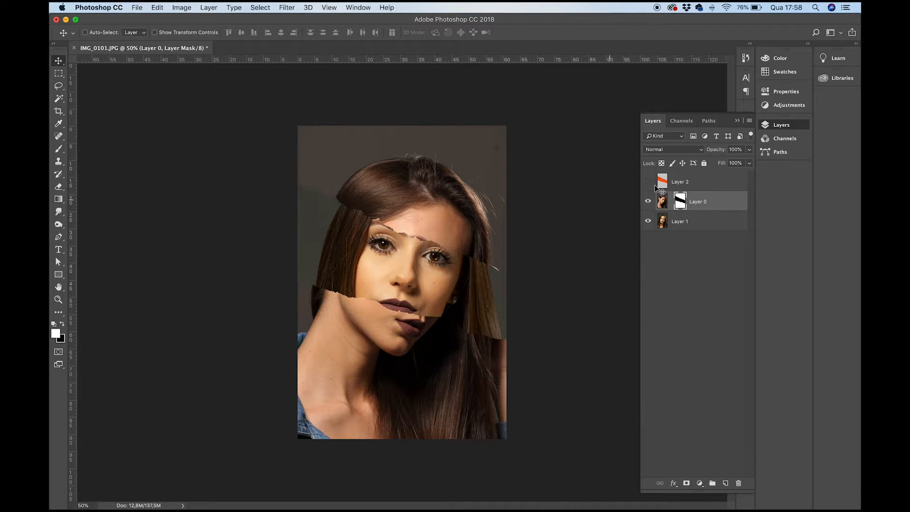
# - Scale the Layer 1 portrait to about 103.7% and nudge it slightly to realign the face in the strip
pyautogui.click(663, 226)
pyautogui.press('super+t')
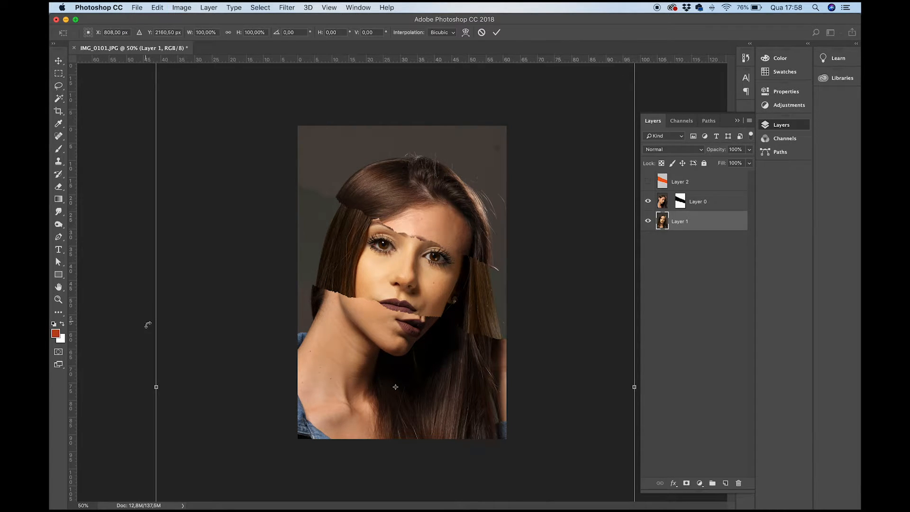
pyautogui.press('super+minus')
pyautogui.moveTo(557, 113); pyautogui.dragTo(562, 104)
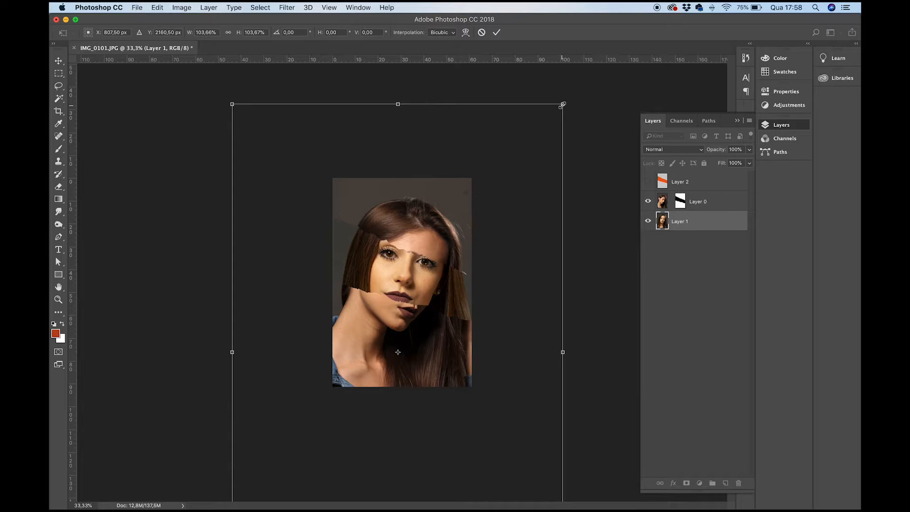
pyautogui.press('Return')
pyautogui.moveTo(459, 166); pyautogui.dragTo(462, 169)
pyautogui.moveTo(435, 273); pyautogui.dragTo(435, 278)
# - Show Layer 2 and start a Color Range selection on it, sampling the light torn edge above the strip
pyautogui.click(648, 181)
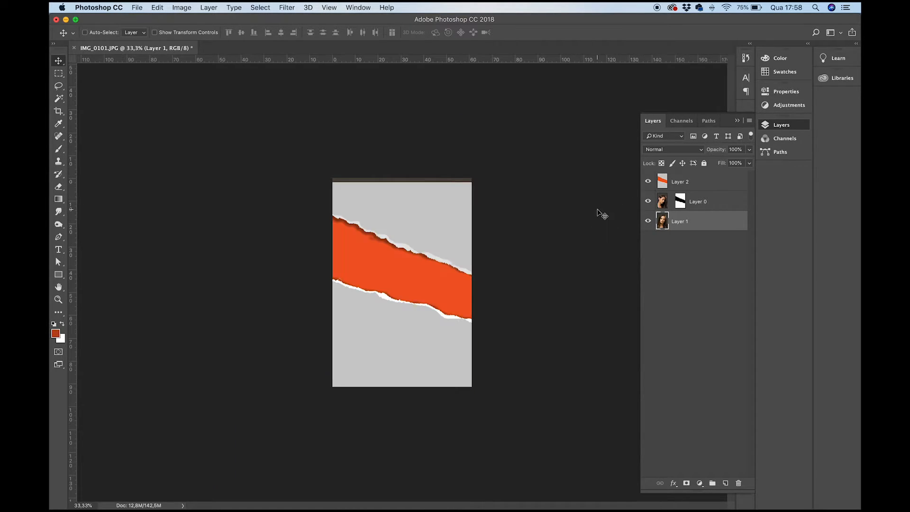
pyautogui.press('super+equal')
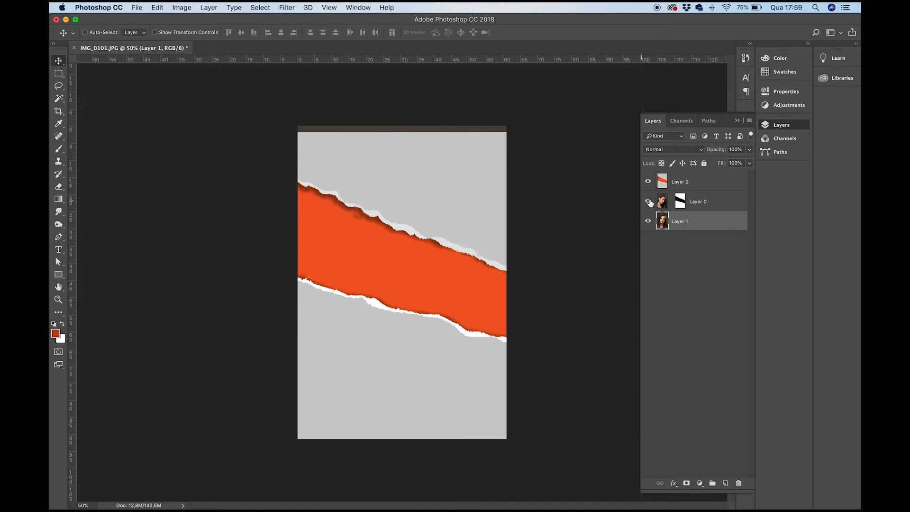
pyautogui.click(668, 186)
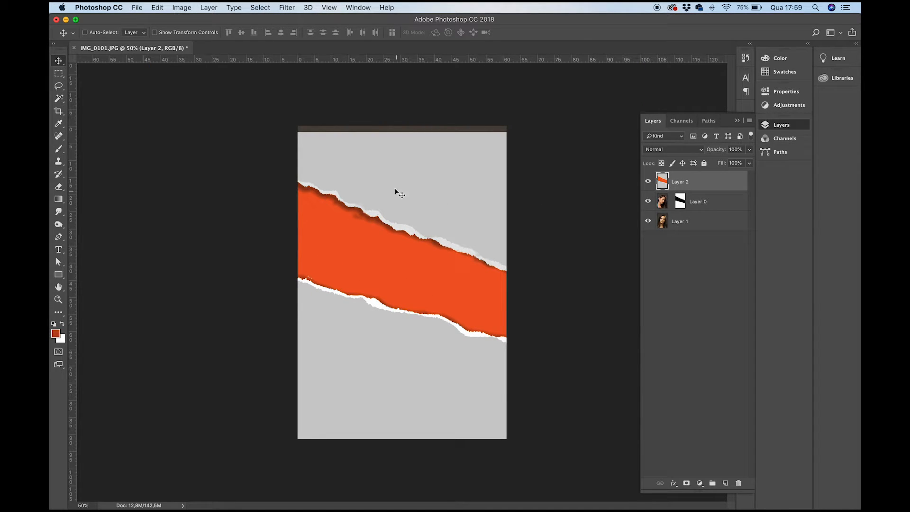
pyautogui.click(261, 7)
pyautogui.click(289, 7)
pyautogui.moveTo(264, 7)
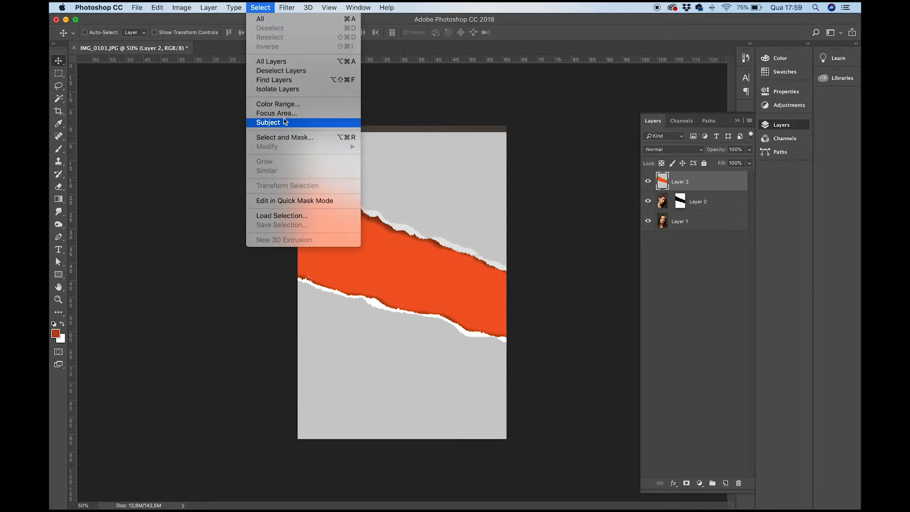
pyautogui.click(289, 104)
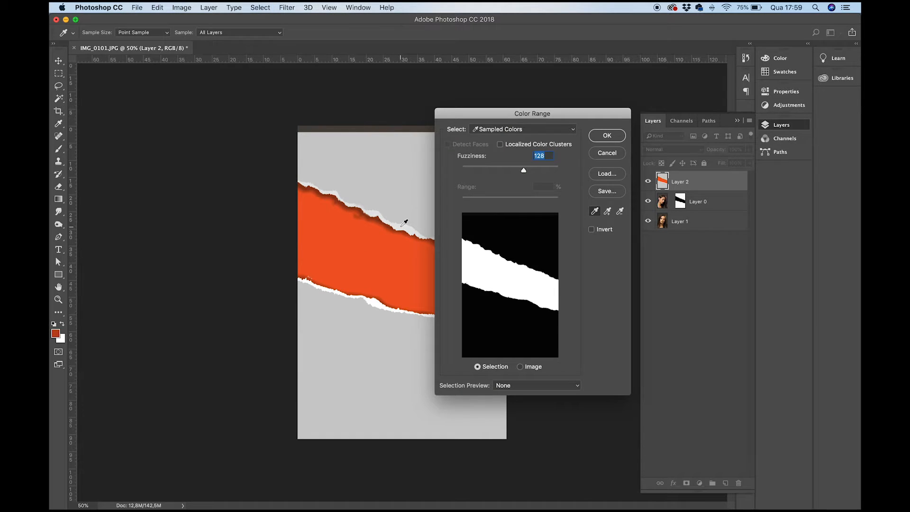
pyautogui.click(404, 222)
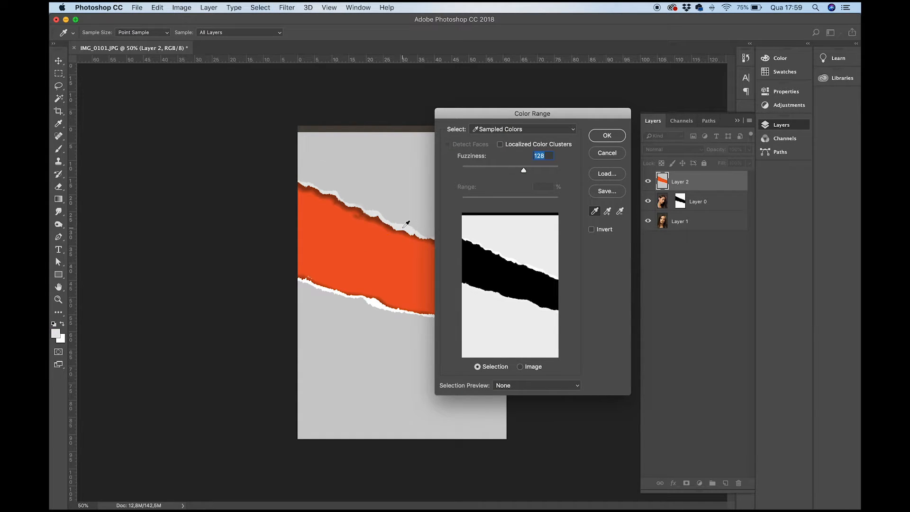
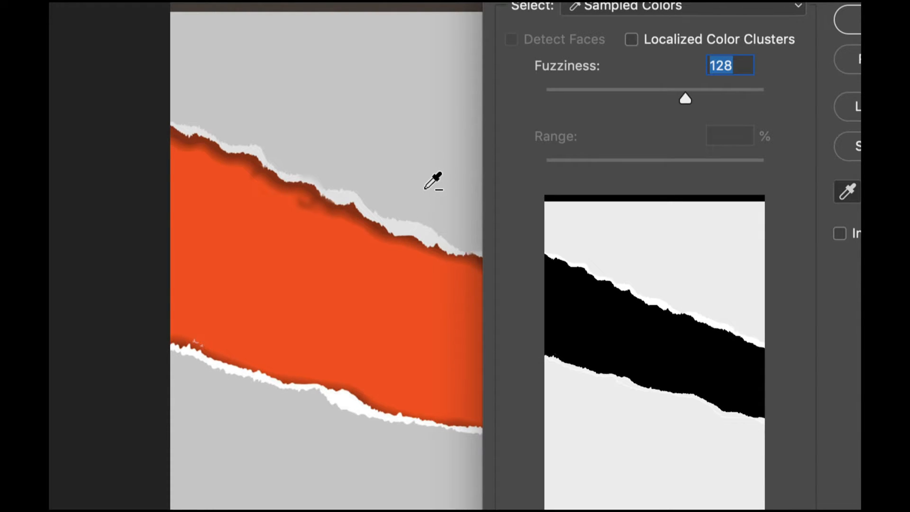
# - Reduce the Color Range fuzziness to 35 and add the white torn edge below the strip to the sampled colors
pyautogui.click(425, 188)
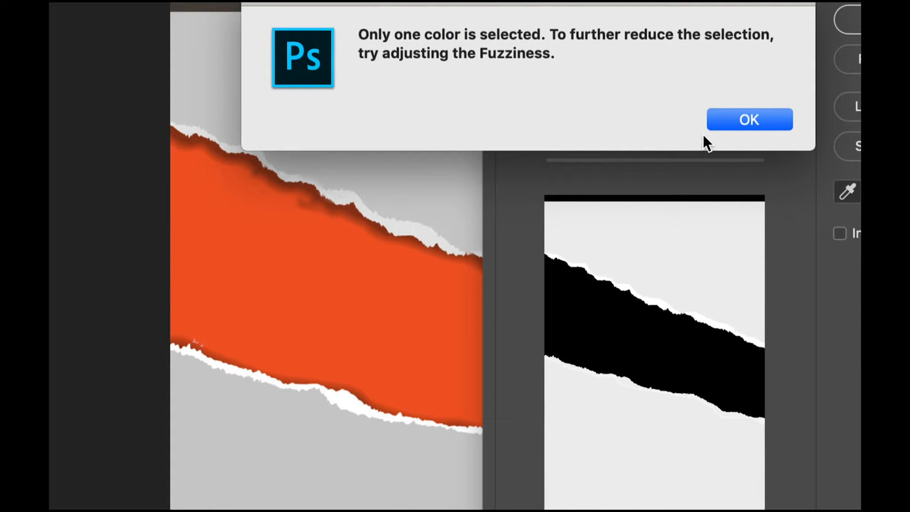
pyautogui.click(734, 120)
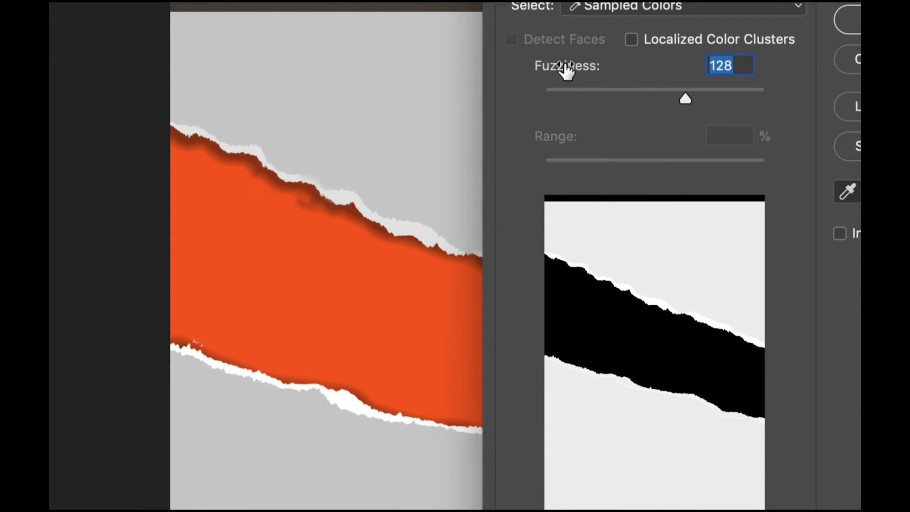
pyautogui.moveTo(686, 97); pyautogui.dragTo(583, 99)
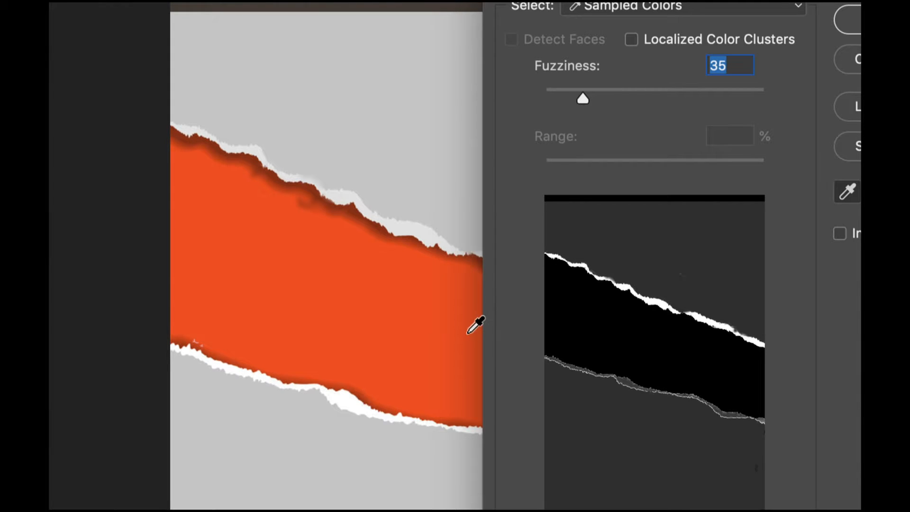
pyautogui.keyDown('shift'); pyautogui.click(347, 403); pyautogui.keyUp('shift')
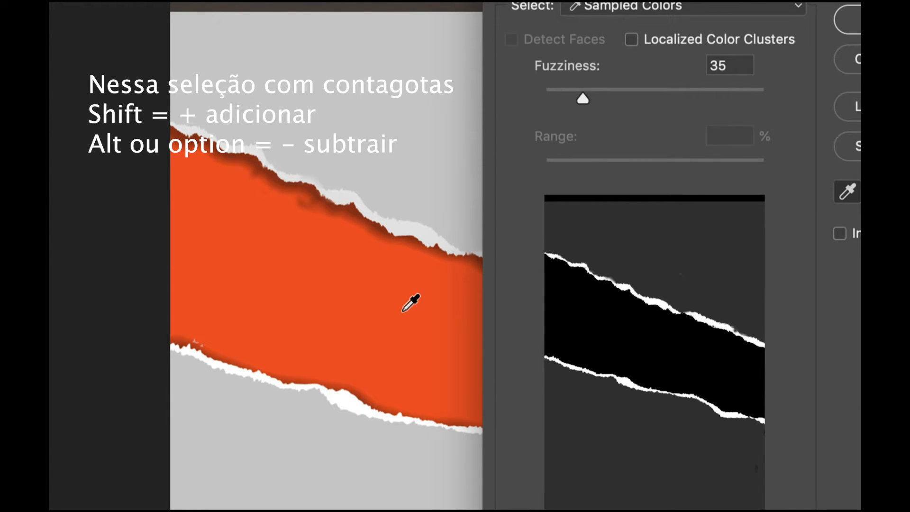
pyautogui.press('ctrl')
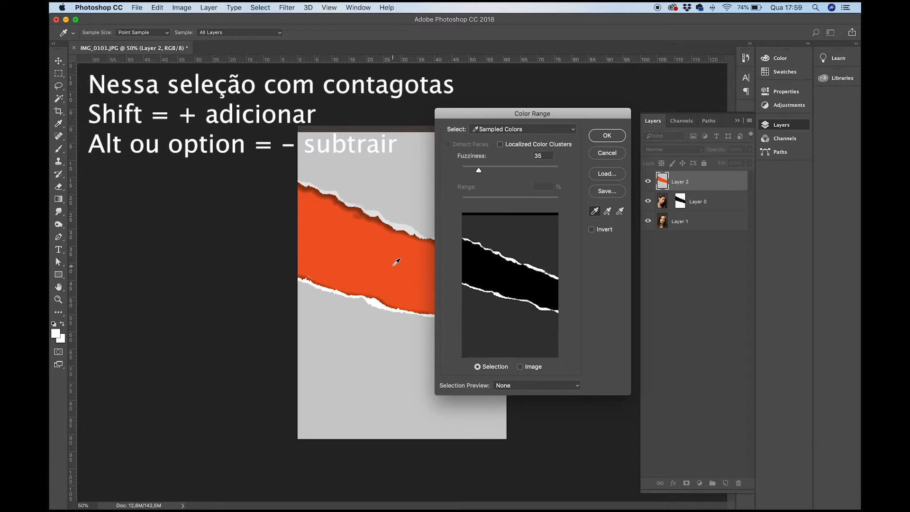
# - Set the Color Range fuzziness to 25 and turn the resulting selection into a layer mask on Layer 2
pyautogui.moveTo(472, 174); pyautogui.dragTo(476, 175)
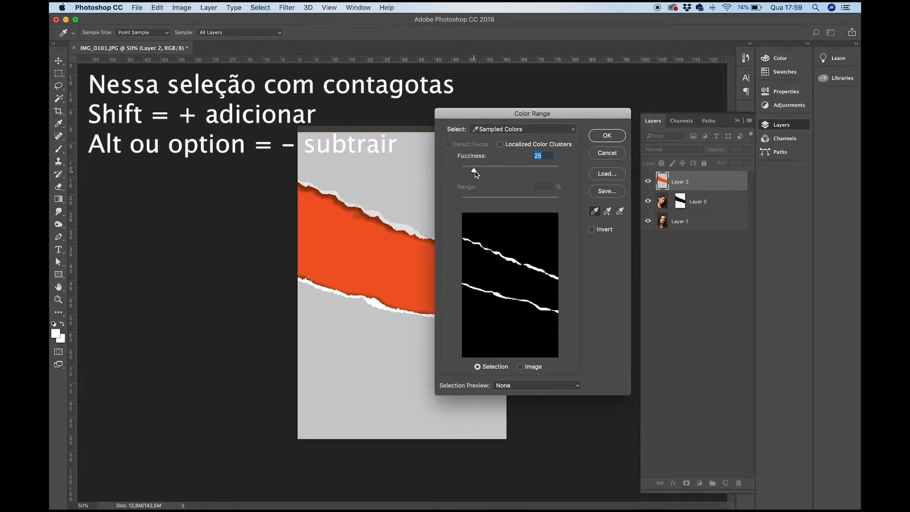
pyautogui.click(593, 140)
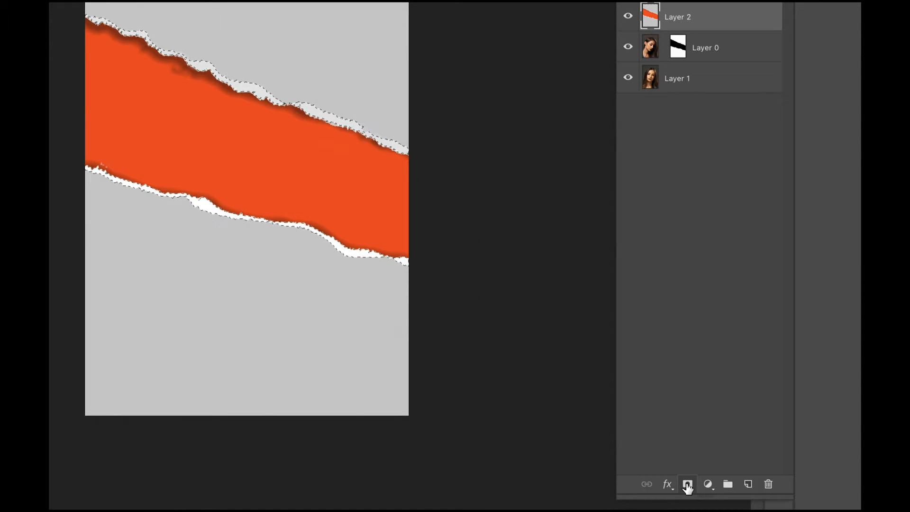
pyautogui.click(687, 485)
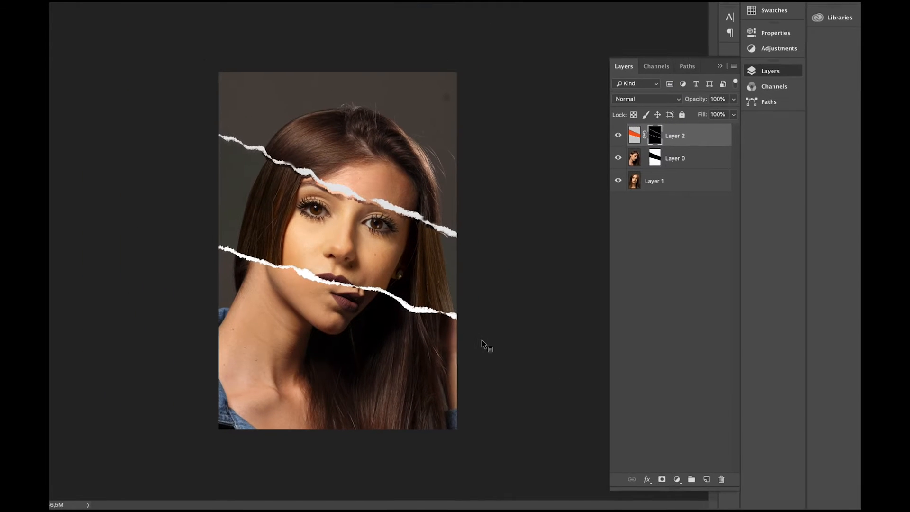
# - Nudge the linked Layer 2 paper and mask up and down to fit the torn edges over the strip's borders
pyautogui.click(637, 139)
pyautogui.press('Down')
pyautogui.press('Down')
pyautogui.press('Down')
pyautogui.press('Down')
pyautogui.press('Down')
pyautogui.press('Down')
pyautogui.press('Down')
pyautogui.press('Down')
pyautogui.press('Down')
pyautogui.press('Down')
pyautogui.press('Down')
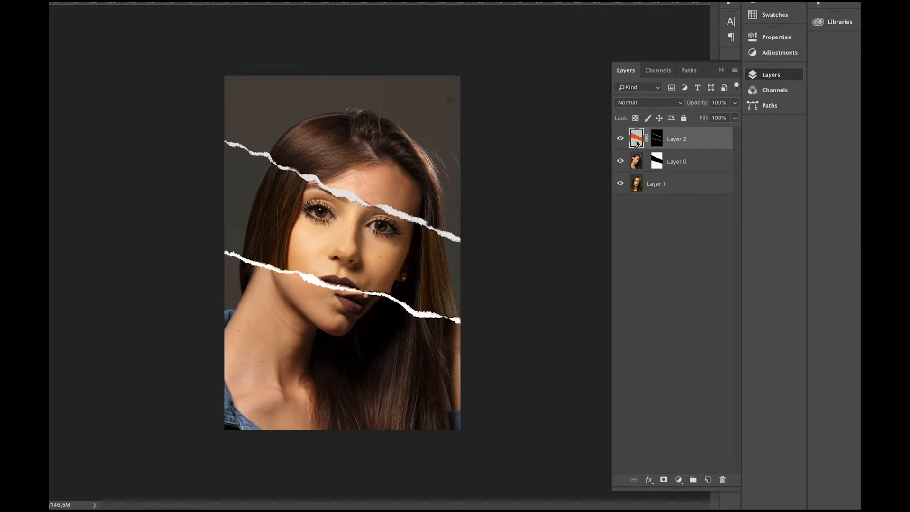
pyautogui.press('Down')
pyautogui.press('Down')
pyautogui.press('Up')
pyautogui.press('Up')
pyautogui.press('Up')
pyautogui.press('Up')
pyautogui.press('Up')
pyautogui.press('Up')
pyautogui.press('Up')
pyautogui.press('Down')
pyautogui.press('Down')
pyautogui.press('Down')
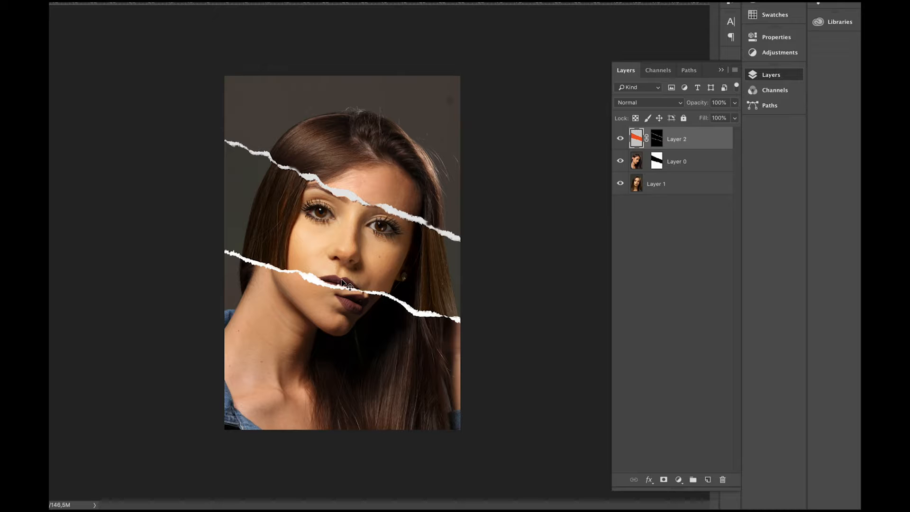
# - Create a new empty layer directly above Layer 1, beneath the masked Layer 0 portrait
pyautogui.hotkey('ctrl', '+')
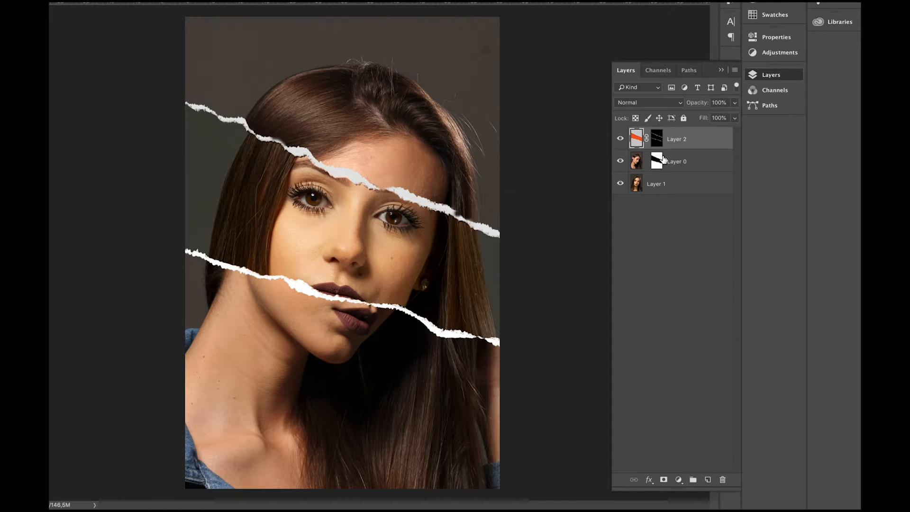
pyautogui.click(685, 164)
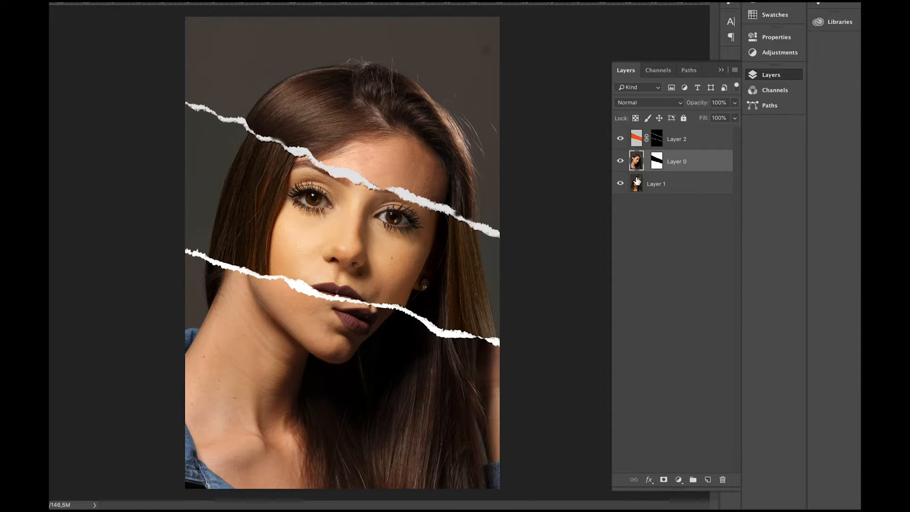
pyautogui.click(658, 184)
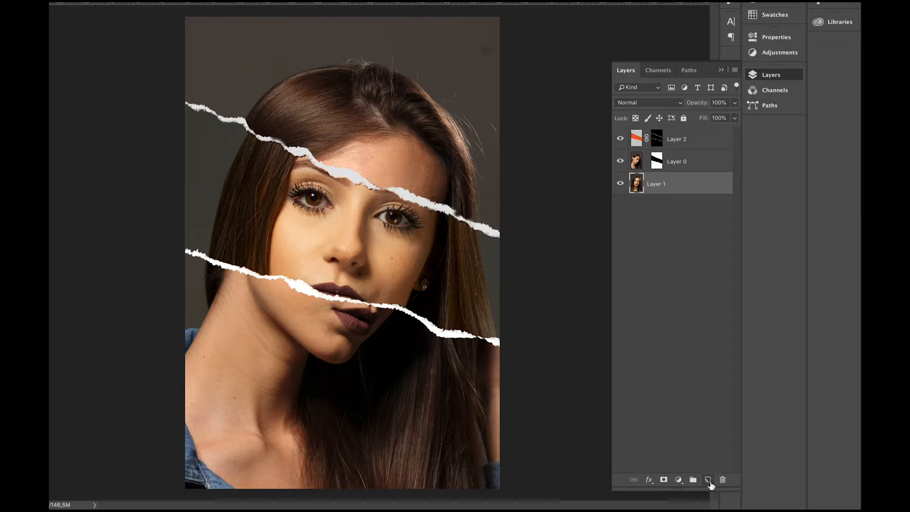
pyautogui.click(707, 479)
pyautogui.press('Tab')
pyautogui.press('Tab')
pyautogui.press('Tab')
pyautogui.press('Tab')
pyautogui.press('Tab')
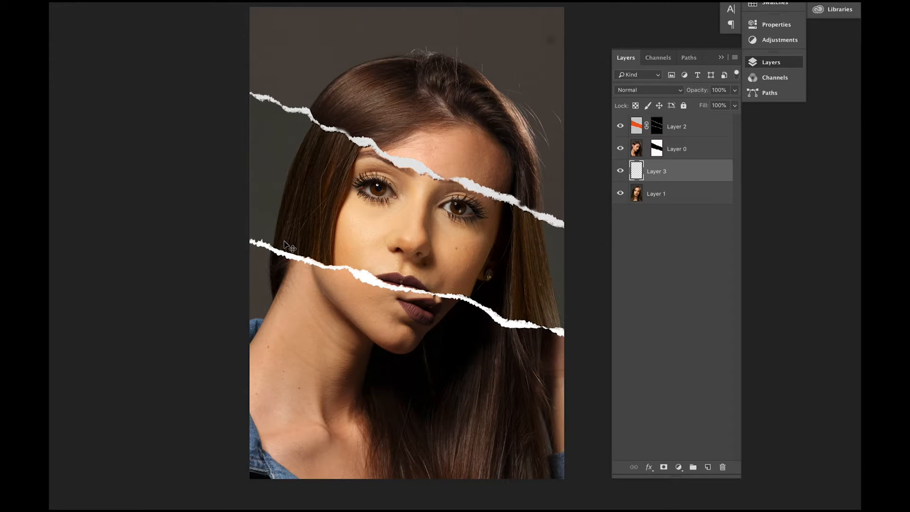
pyautogui.press('Tab')
pyautogui.press('Tab')
pyautogui.press('Tab')
pyautogui.press('Tab')
pyautogui.press('Tab')
pyautogui.press('Tab')
pyautogui.press('Tab')
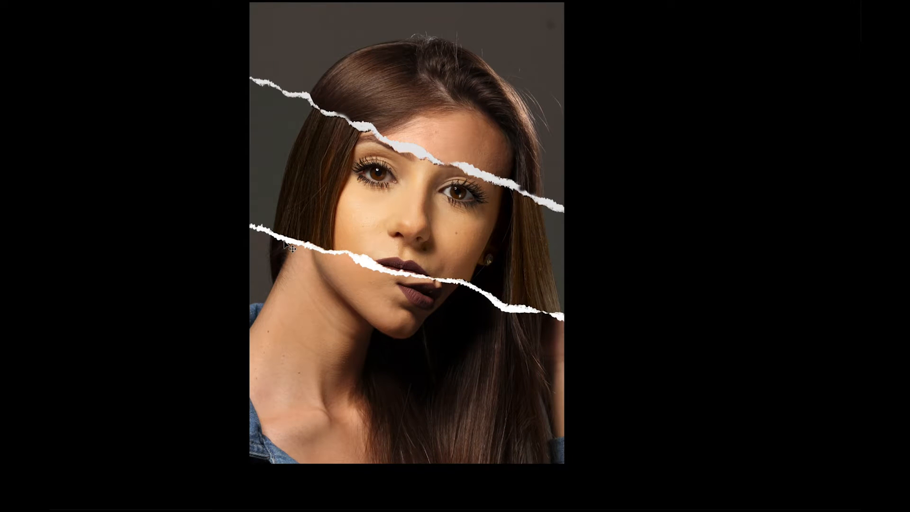
pyautogui.press('Tab')
pyautogui.press('f')
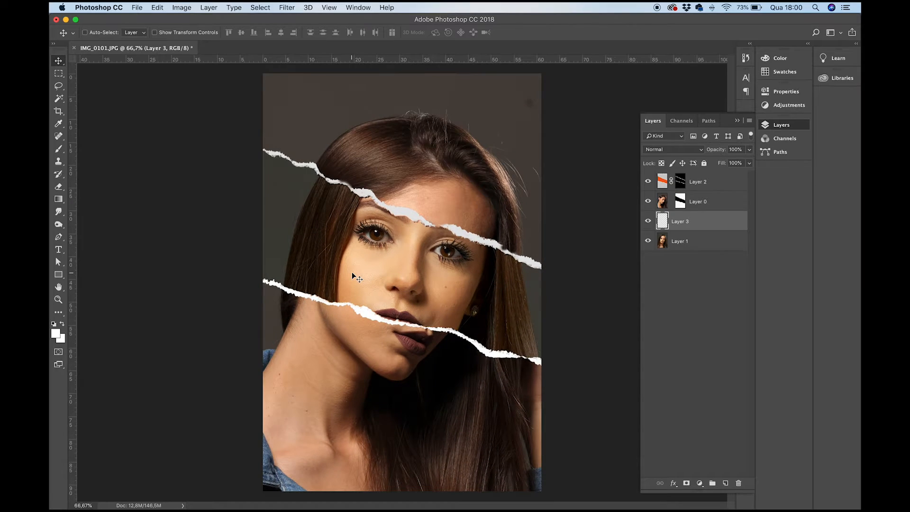
# - Paint black shadows along the lower and upper tears on Layer 3 with a 700 px Soft Round brush at 0% hardness
pyautogui.press('b')
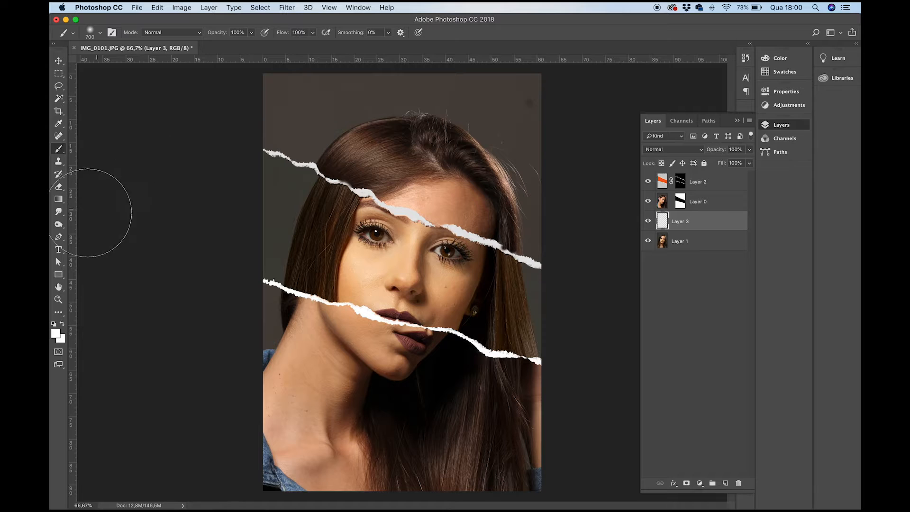
pyautogui.rightClick(334, 281)
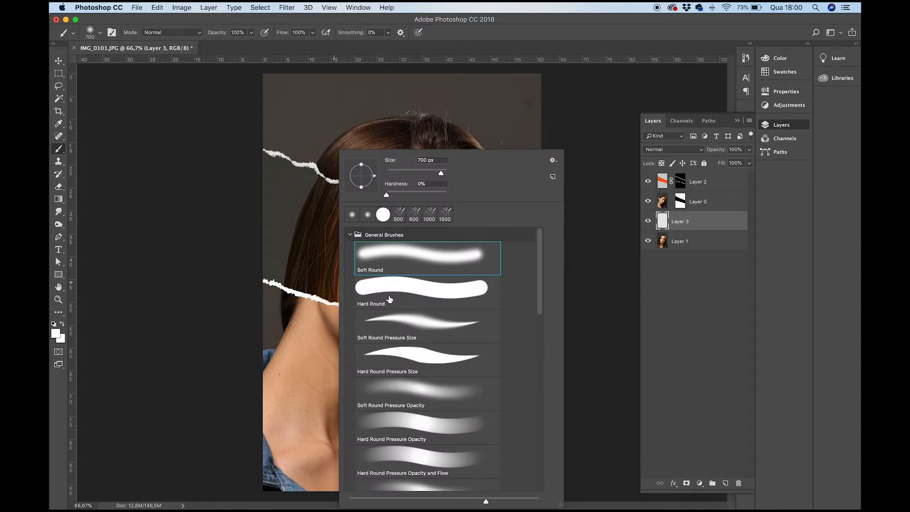
pyautogui.click(55, 326)
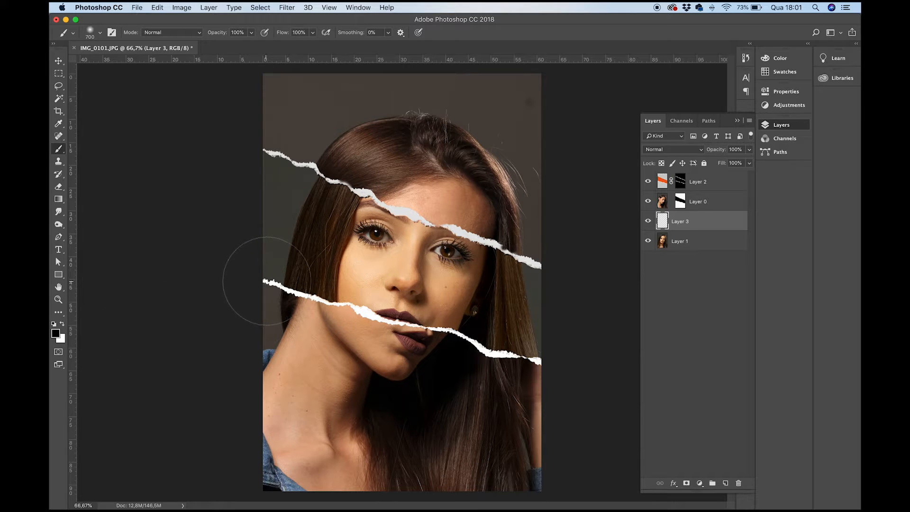
pyautogui.press('super+z')
pyautogui.moveTo(286, 314)
pyautogui.mouseDown()
pyautogui.moveTo(350, 346)
pyautogui.moveTo(541, 403)
pyautogui.mouseUp()
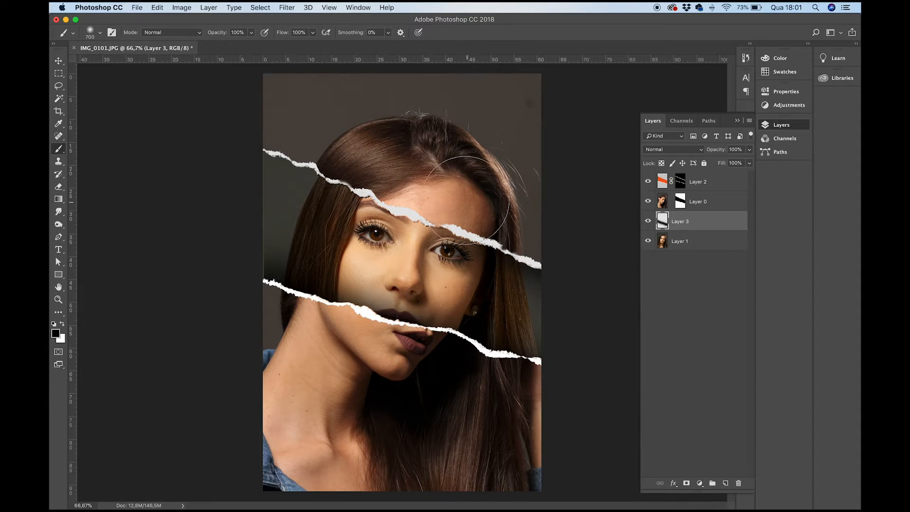
pyautogui.moveTo(427, 183); pyautogui.dragTo(277, 121)
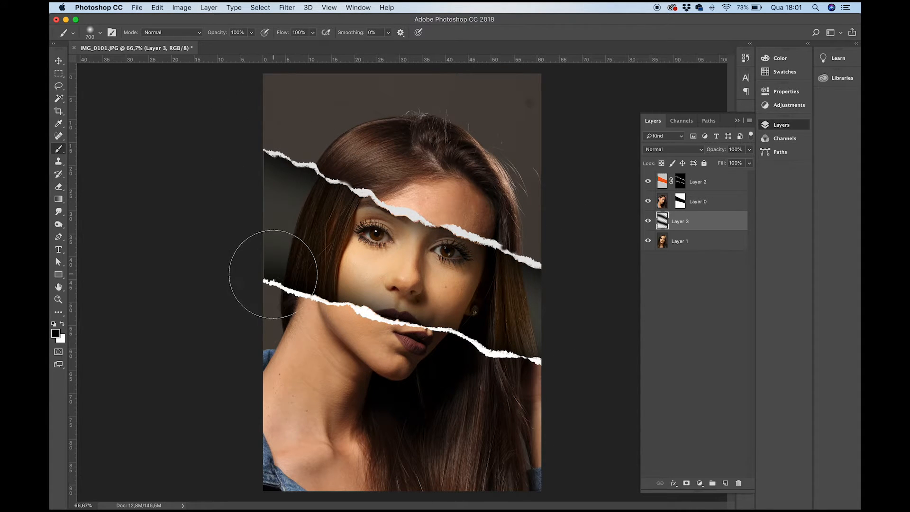
# - Darken the outer ends of the strip on Layer 3 with the black brush enlarged to 1100 px at 51% opacity
pyautogui.rightClick(237, 226)
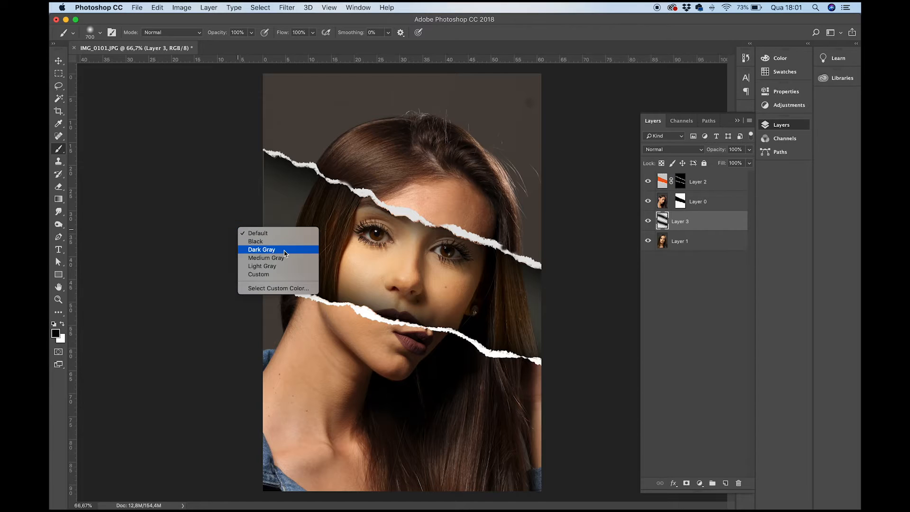
pyautogui.click(189, 194)
pyautogui.press(']')
pyautogui.press(']')
pyautogui.press(']')
pyautogui.press(']')
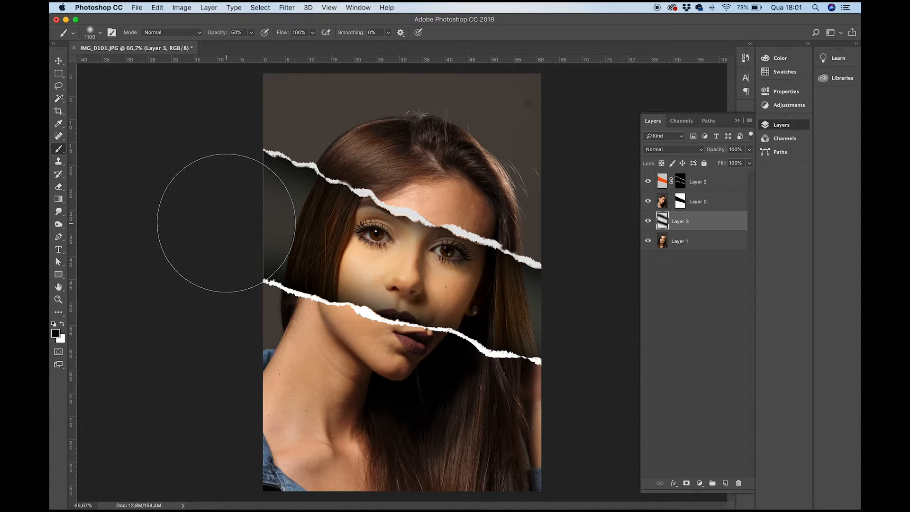
pyautogui.moveTo(223, 34); pyautogui.dragTo(222, 36)
pyautogui.click(275, 236)
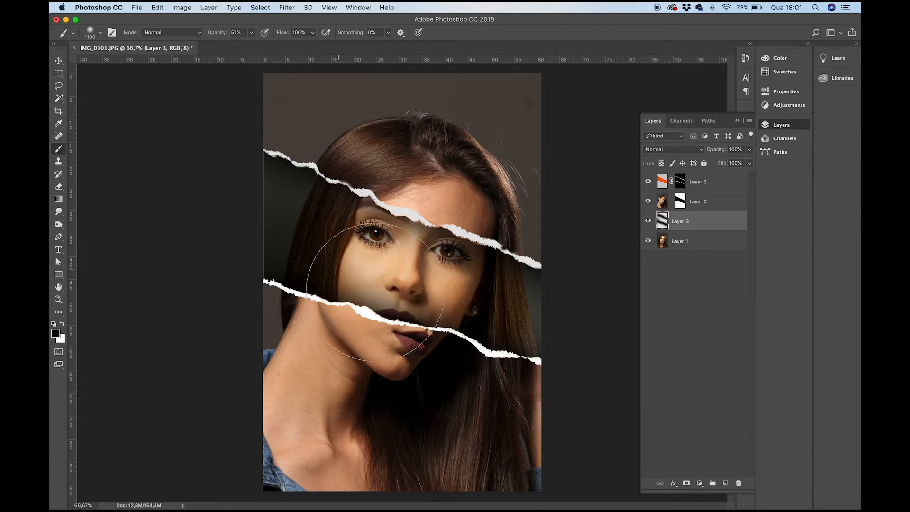
pyautogui.click(552, 351)
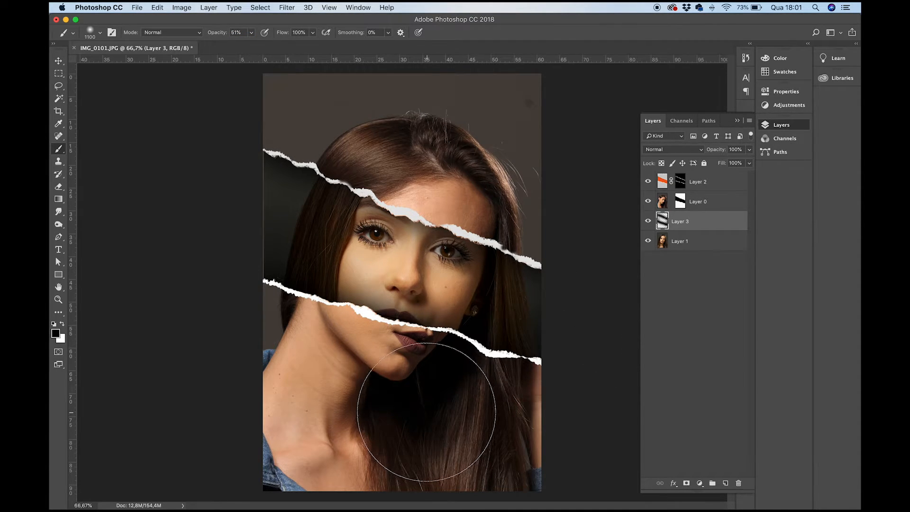
# - Compare the image with and without the Layer 3 shadows, and reduce that layer to 47% opacity and 86% fill
pyautogui.click(649, 222)
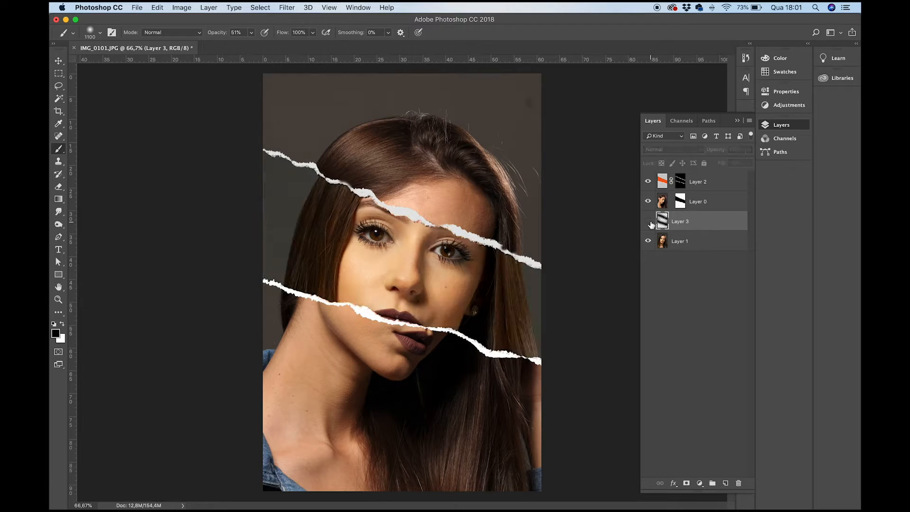
pyautogui.click(648, 221)
pyautogui.click(648, 222)
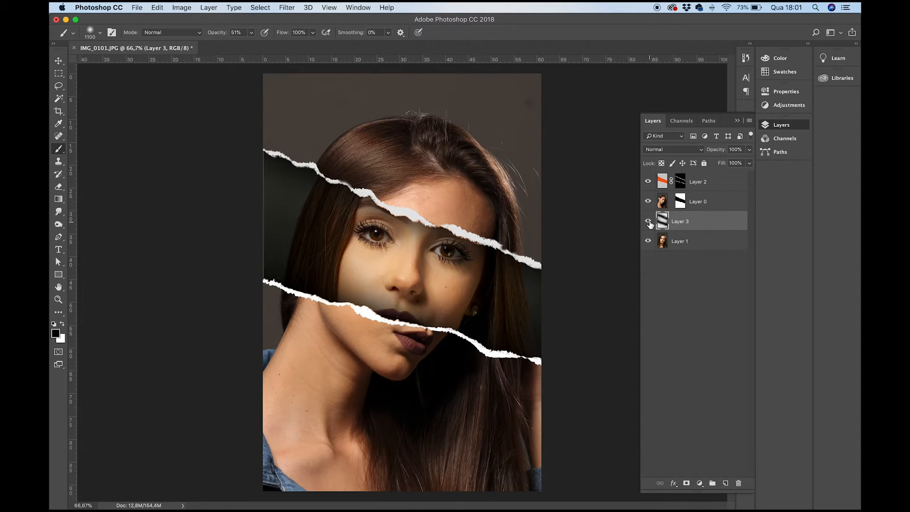
pyautogui.press('v')
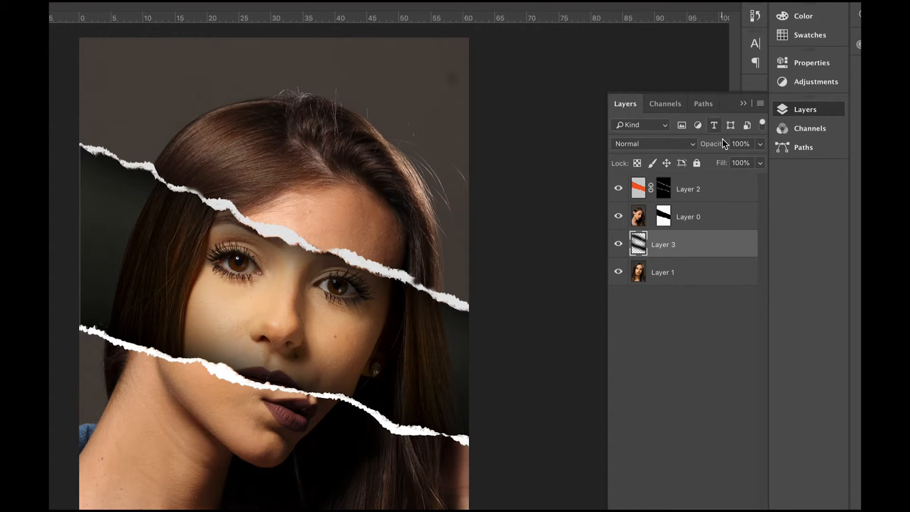
pyautogui.moveTo(721, 163); pyautogui.dragTo(682, 147)
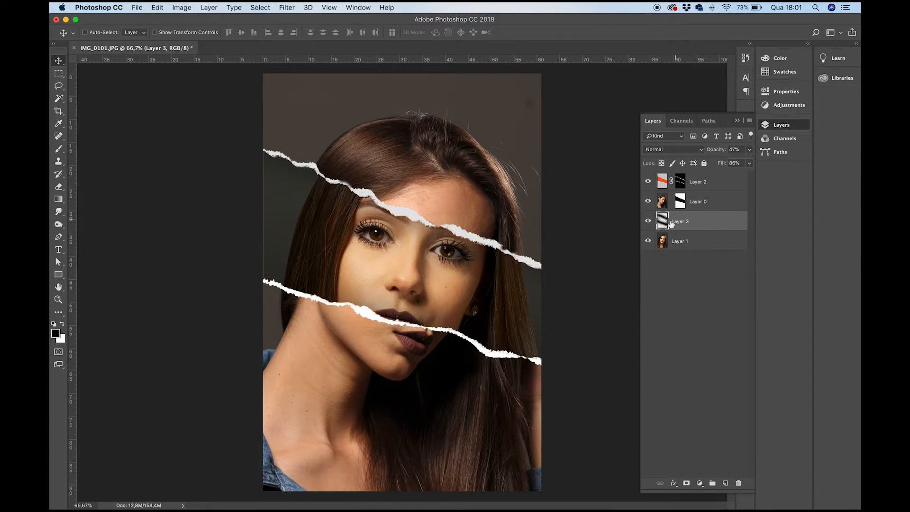
# - Hide and show Layer 3 repeatedly to compare the strip with and without the softened shadows
pyautogui.click(648, 222)
pyautogui.click(649, 222)
pyautogui.click(648, 221)
pyautogui.click(649, 222)
pyautogui.click(649, 222)
pyautogui.click(648, 221)
# - Add a Hue/Saturation adjustment layer above Layer 2 and set its saturation to -100
pyautogui.click(662, 201)
pyautogui.click(662, 183)
pyautogui.click(648, 182)
pyautogui.click(649, 183)
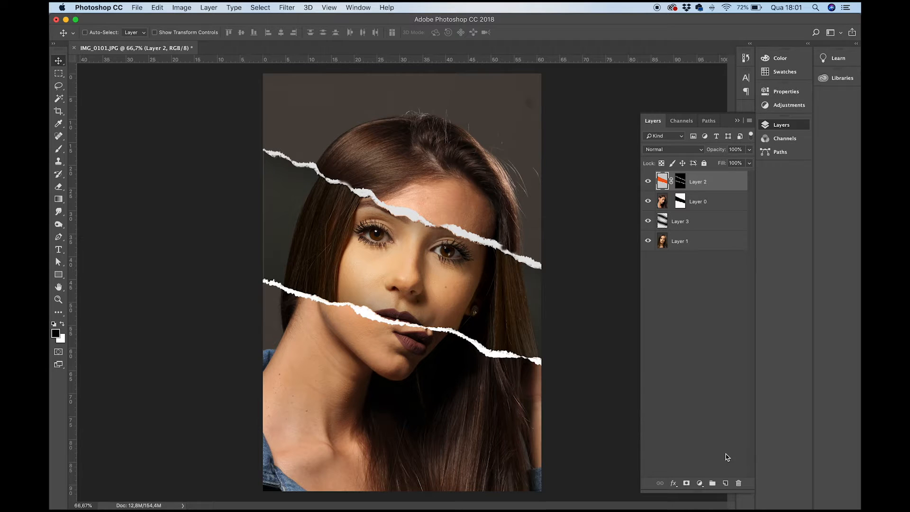
pyautogui.click(700, 482)
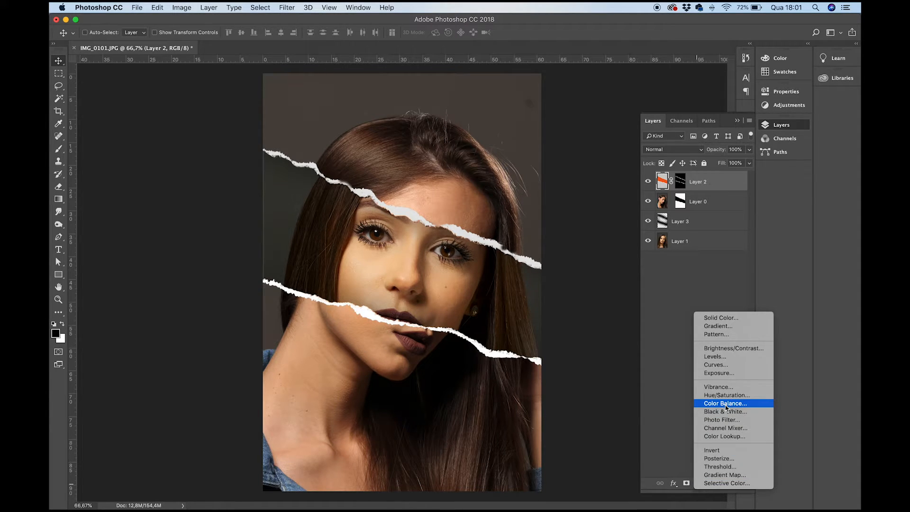
pyautogui.click(667, 416)
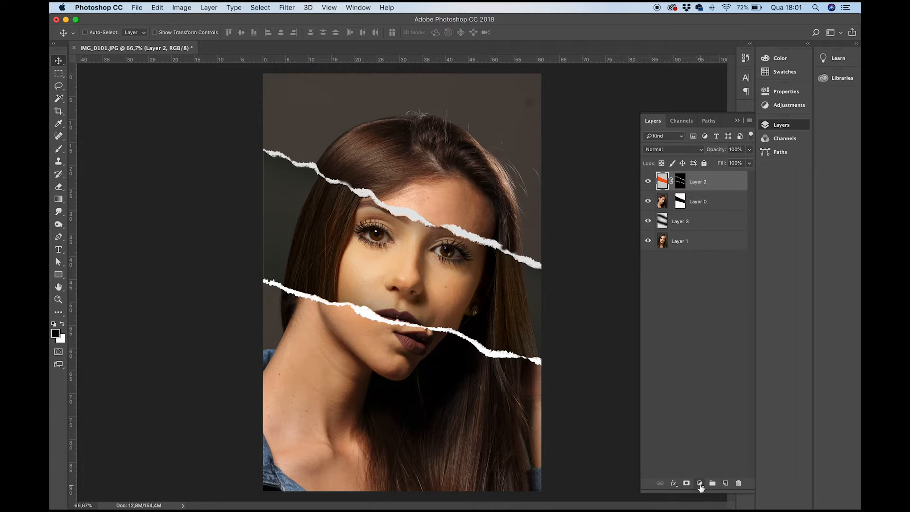
pyautogui.click(700, 483)
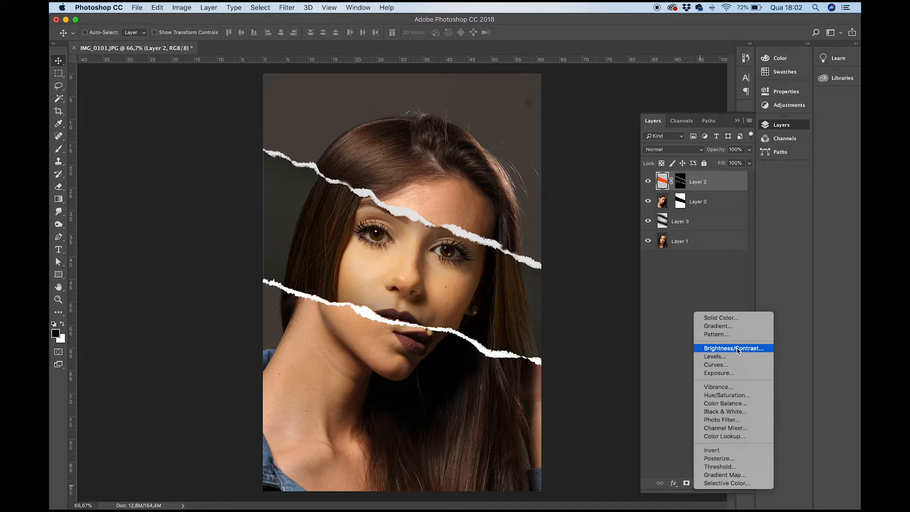
pyautogui.click(724, 397)
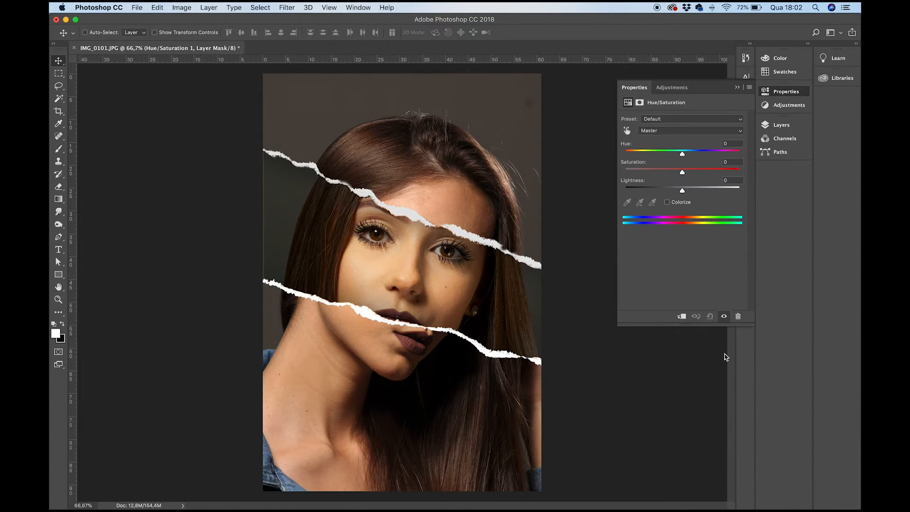
pyautogui.moveTo(682, 176); pyautogui.dragTo(625, 172)
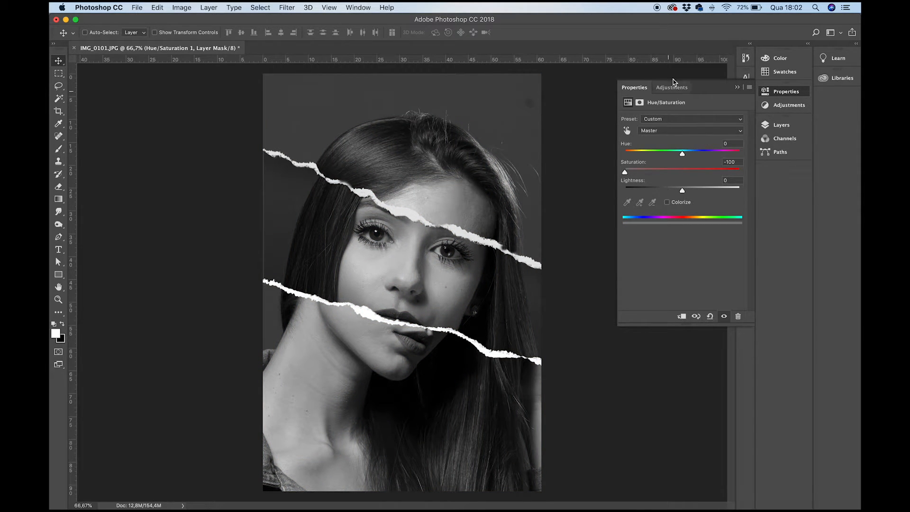
# - Add a new empty layer above the Hue/Saturation adjustment
pyautogui.click(783, 97)
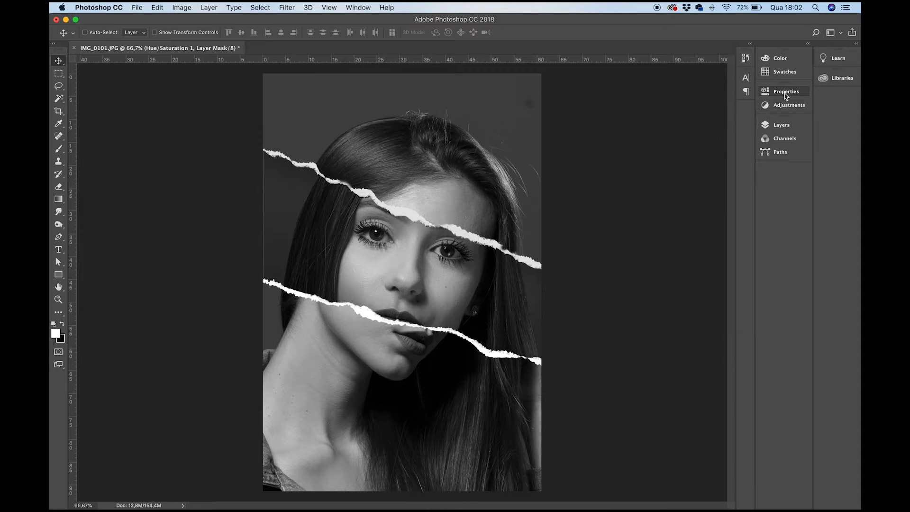
pyautogui.click(782, 125)
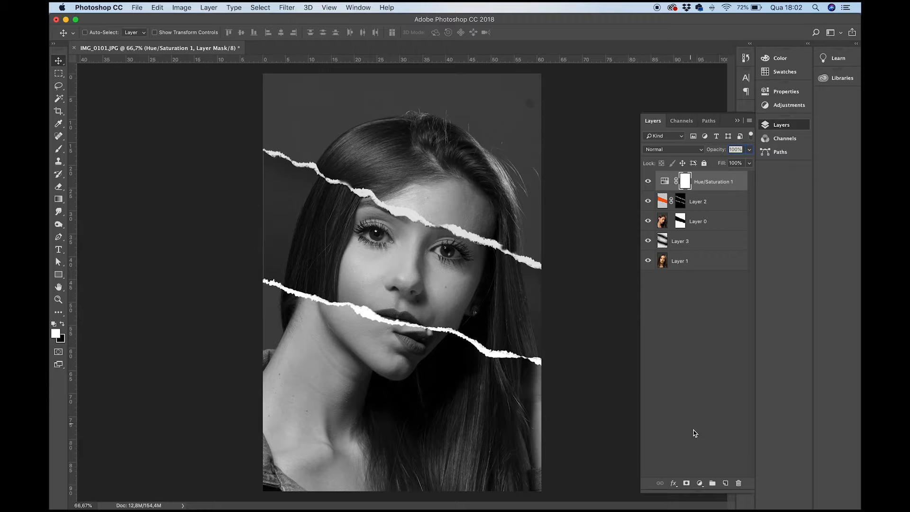
pyautogui.click(725, 484)
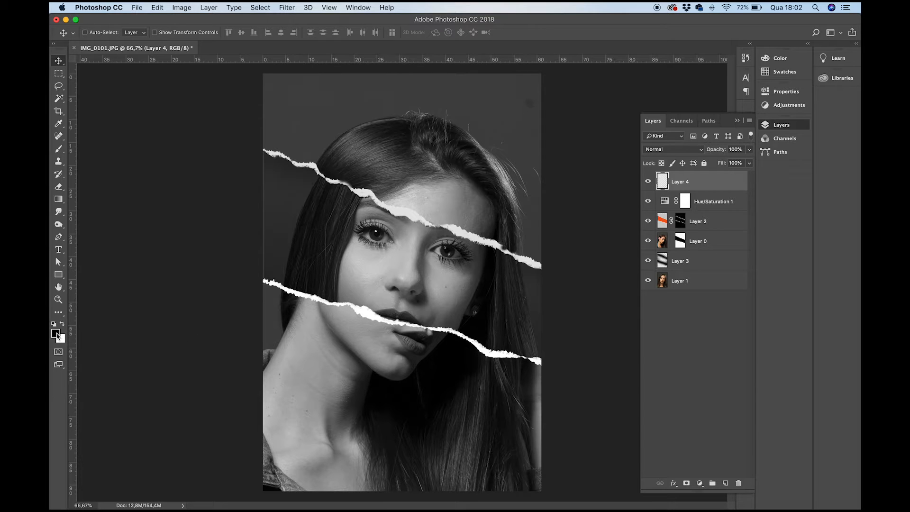
# - Draw a black-to-white radial gradient outward from the middle of the face on Layer 4 and invert its tones
pyautogui.click(58, 203)
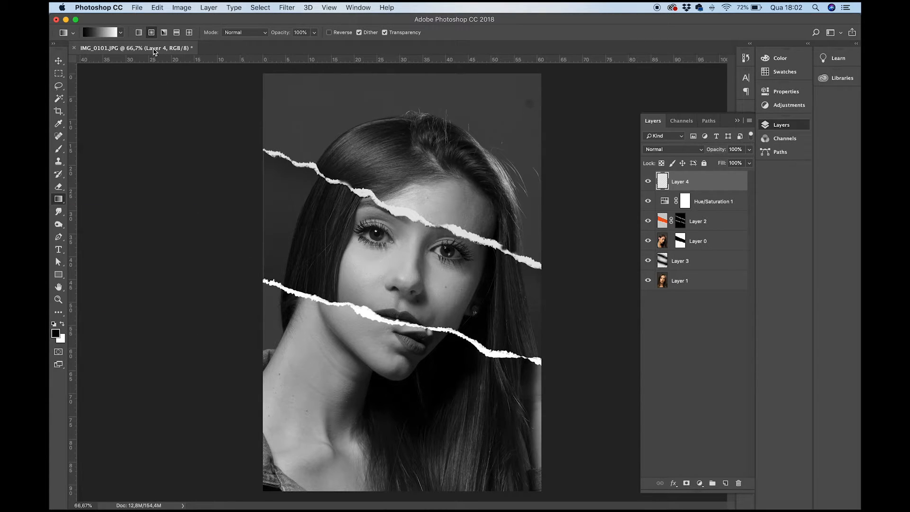
pyautogui.moveTo(416, 260); pyautogui.dragTo(198, 471)
pyautogui.moveTo(403, 261); pyautogui.dragTo(91, 467)
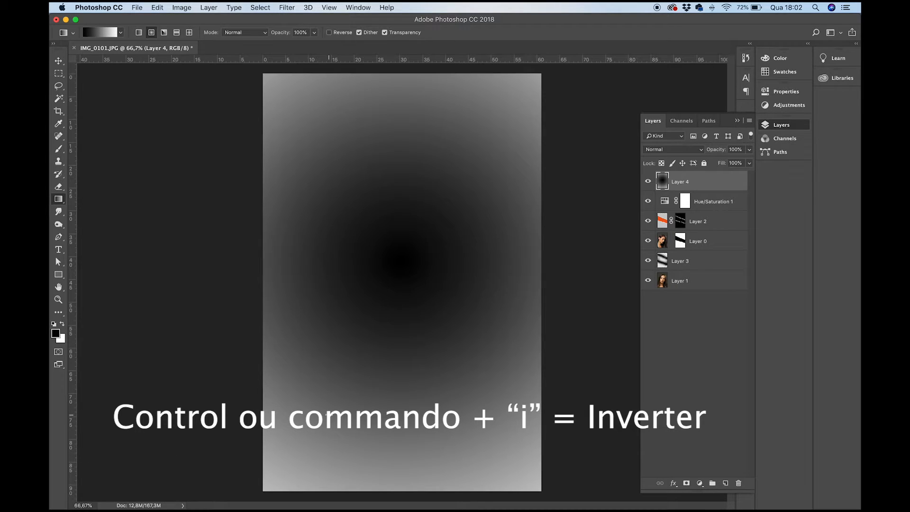
pyautogui.press('super+i')
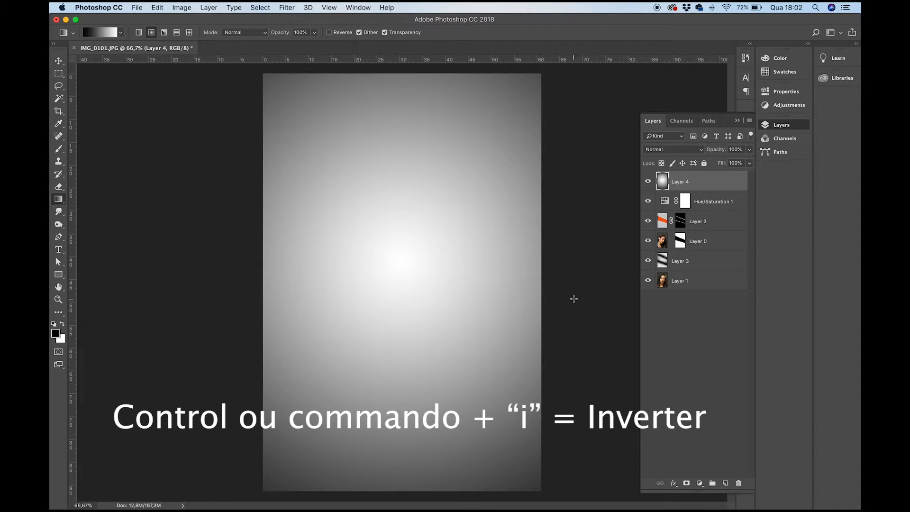
pyautogui.press('v')
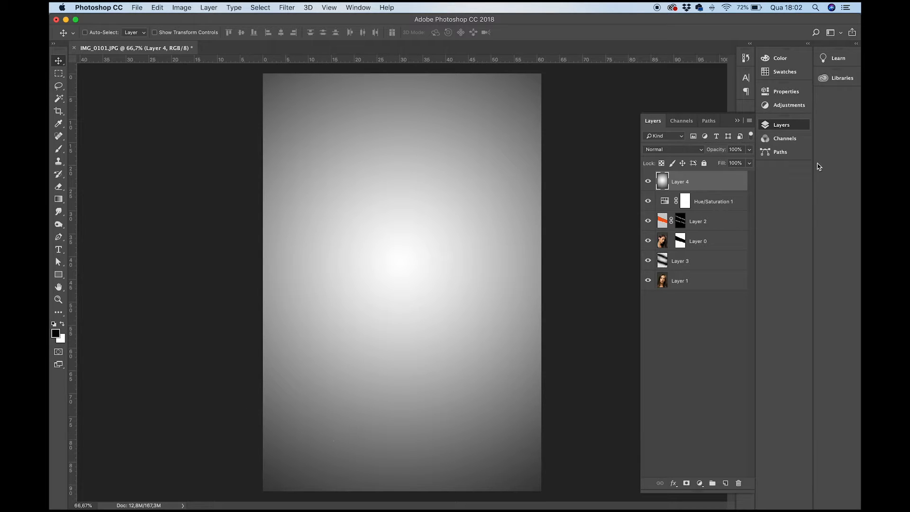
# - Set Layer 4 to Multiply blending at 82% opacity and compare the image with and without the vignette
pyautogui.click(689, 150)
pyautogui.click(684, 177)
pyautogui.moveTo(721, 150); pyautogui.dragTo(701, 154)
pyautogui.click(648, 181)
pyautogui.click(648, 182)
pyautogui.click(648, 181)
pyautogui.click(648, 181)
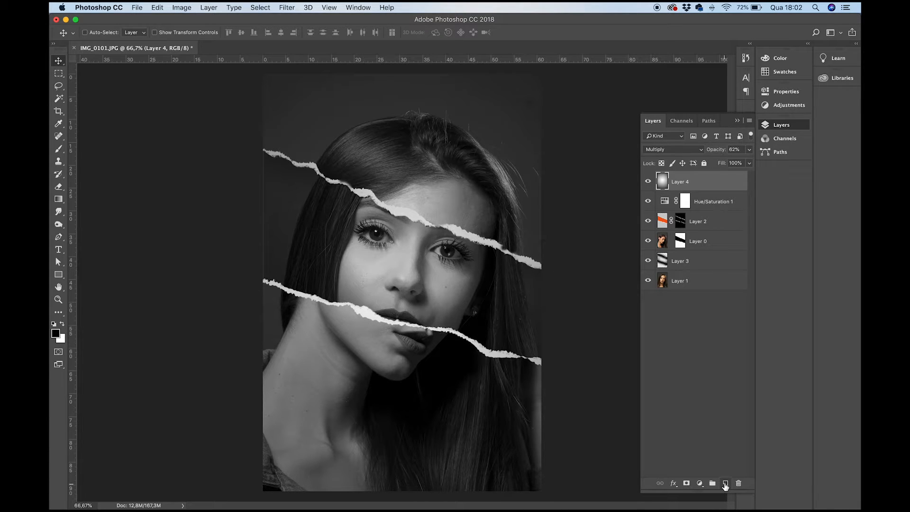
# - Add Layer 5 on top in Overlay mode, filled with the Overlay-neutral 50% gray
pyautogui.keyDown('alt'); pyautogui.click(726, 483); pyautogui.keyUp('alt')
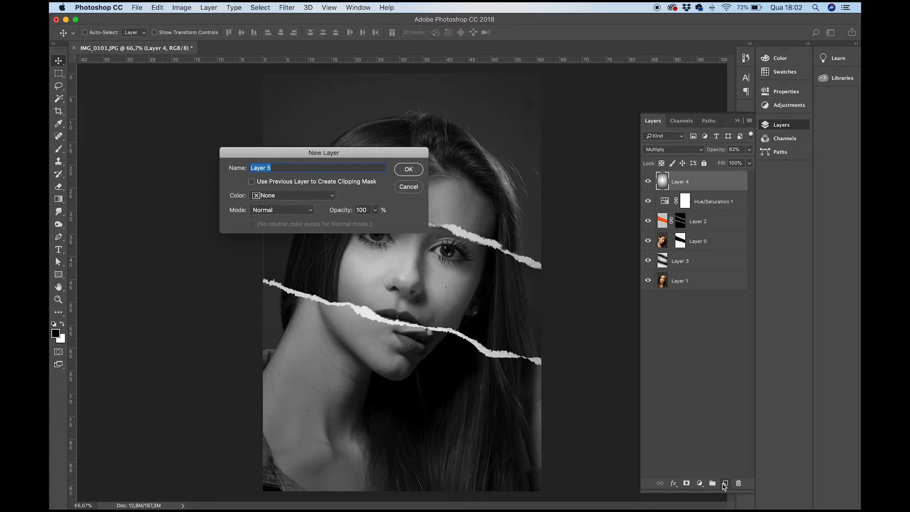
pyautogui.click(293, 210)
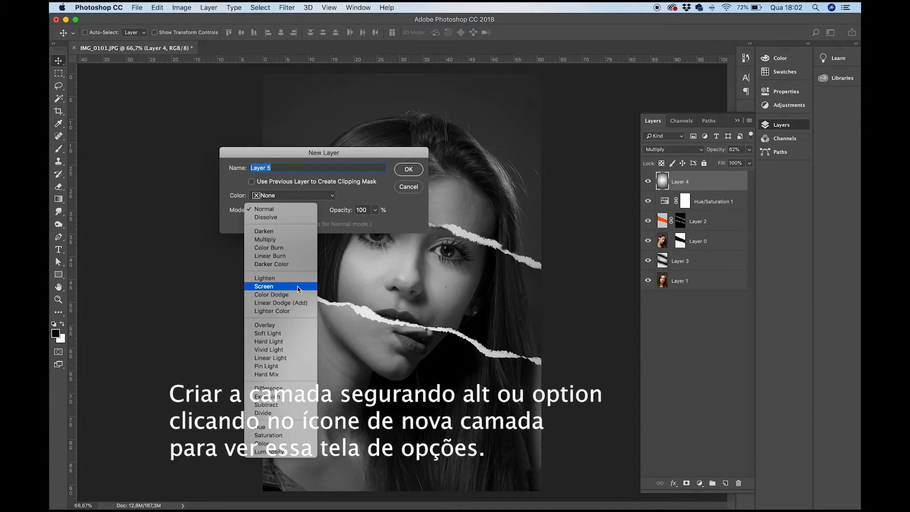
pyautogui.click(296, 325)
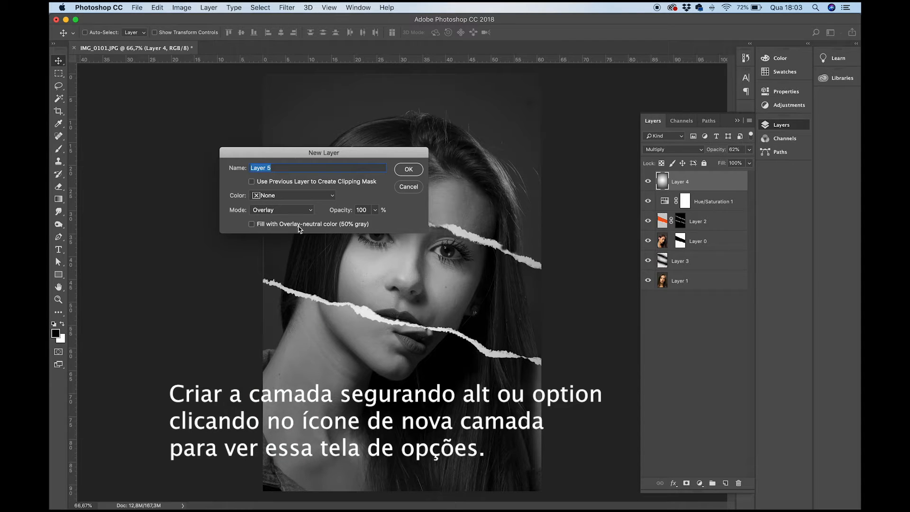
pyautogui.click(408, 169)
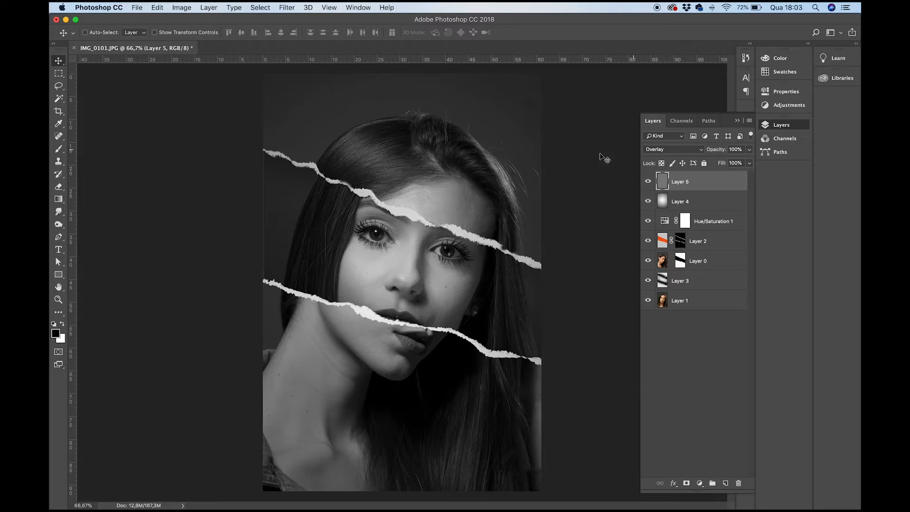
# - Apply the Add Noise filter to Layer 5 with an amount of 8%, Gaussian distribution and Monochromatic on
pyautogui.click(284, 8)
pyautogui.moveTo(316, 153)
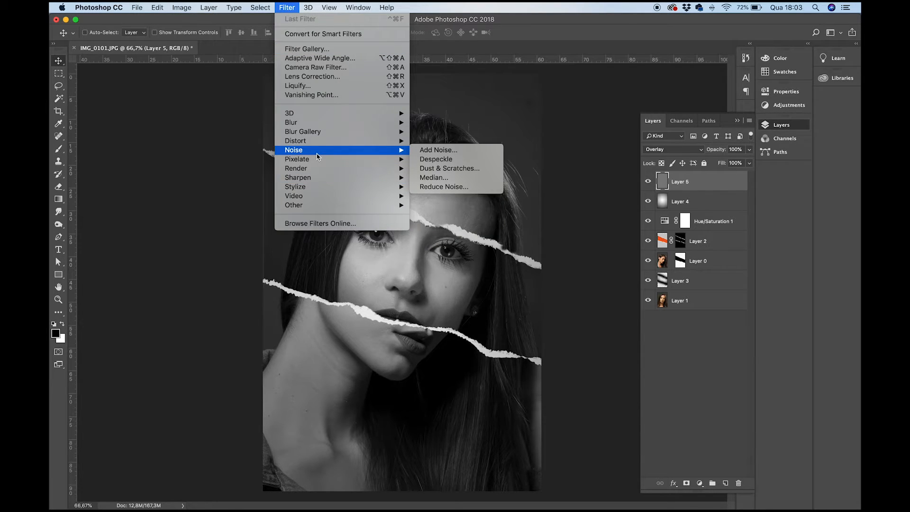
pyautogui.click(445, 151)
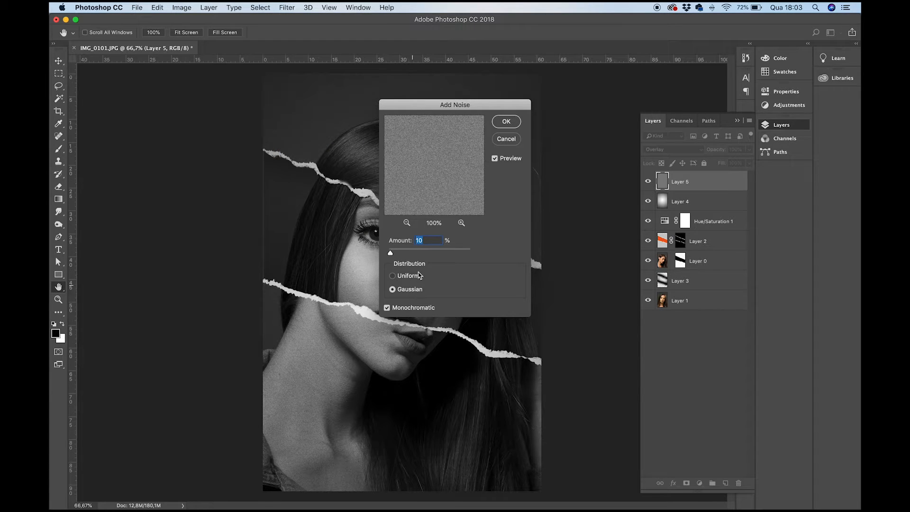
pyautogui.moveTo(407, 107); pyautogui.dragTo(514, 122)
pyautogui.press('super+1')
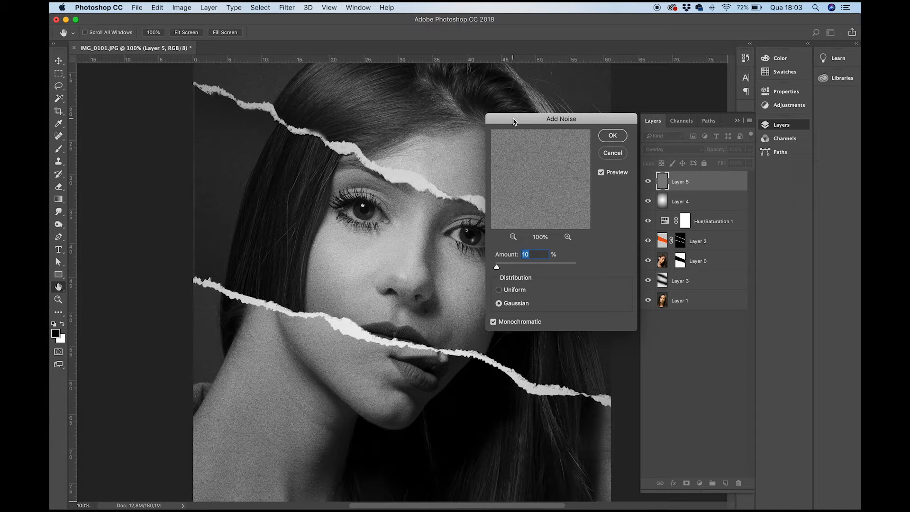
pyautogui.moveTo(516, 122); pyautogui.dragTo(534, 145)
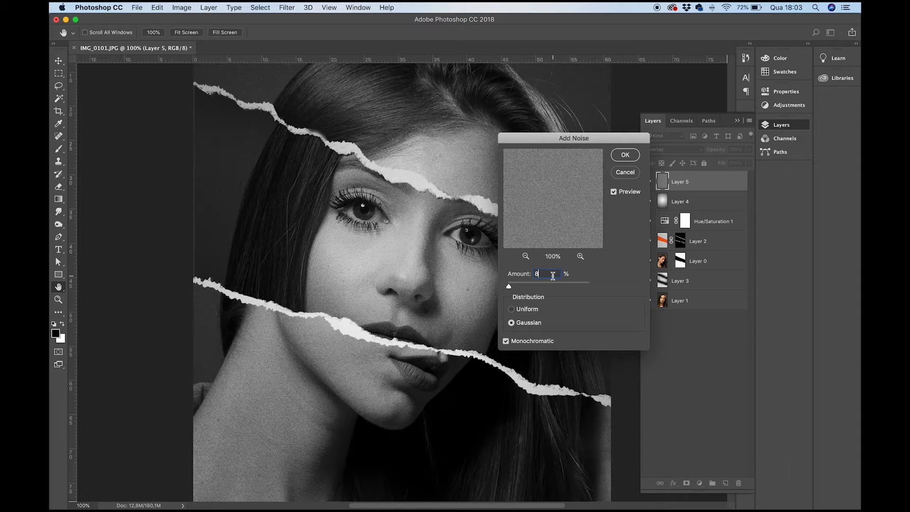
pyautogui.press('Return')
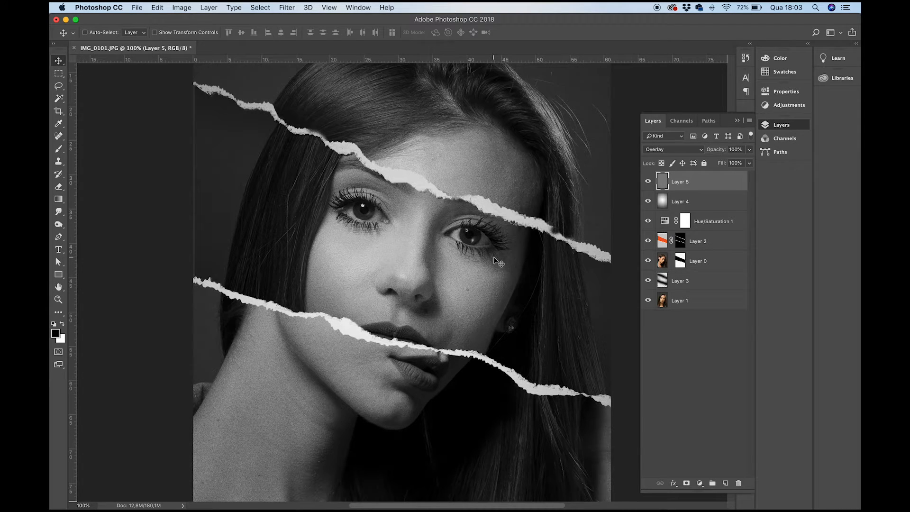
# - Hide and show Layer 5 repeatedly to compare the image with and without the grain
pyautogui.click(647, 181)
pyautogui.click(648, 182)
pyautogui.click(648, 182)
pyautogui.click(648, 182)
pyautogui.click(648, 182)
pyautogui.click(648, 182)
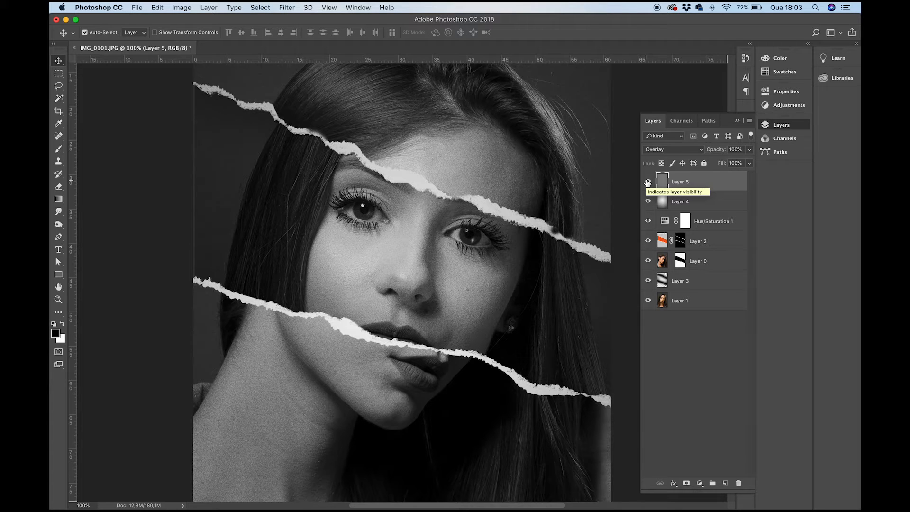
# - Hide every layer above Layer 1, and show Layer 0 and Layer 2 again to review how the torn composite is built
pyautogui.press('super+minus')
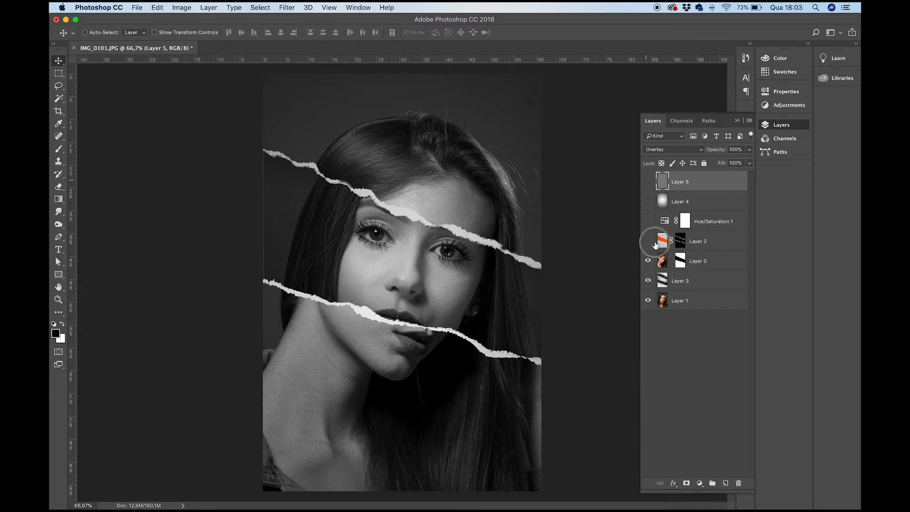
pyautogui.keyDown('alt'); pyautogui.click(647, 298); pyautogui.keyUp('alt')
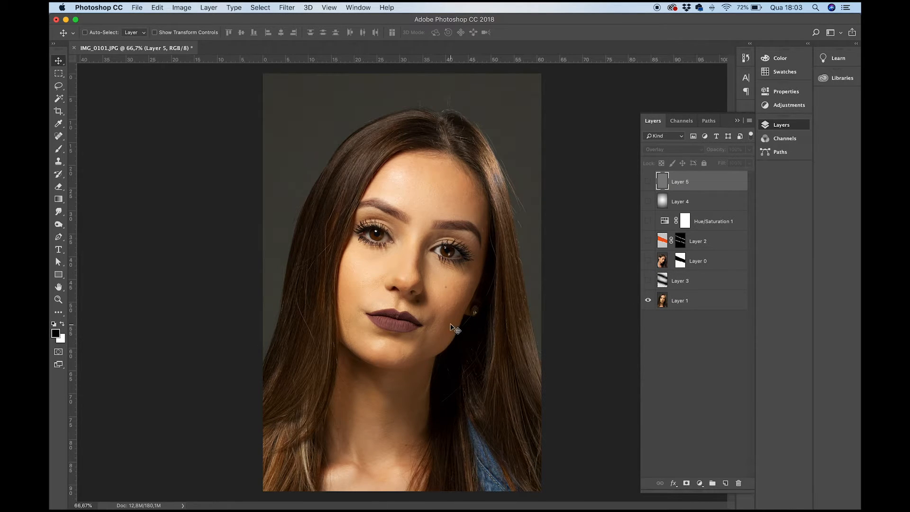
pyautogui.click(648, 262)
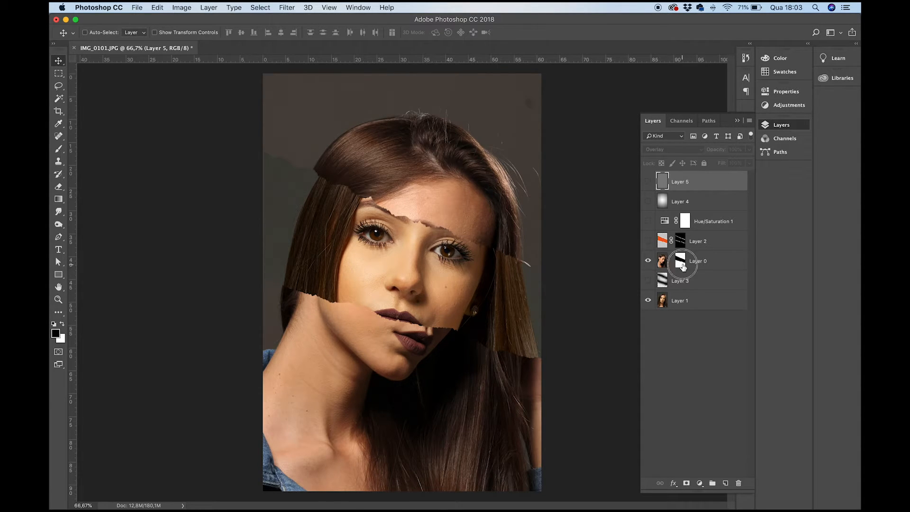
pyautogui.click(677, 266)
pyautogui.click(648, 242)
pyautogui.click(648, 244)
pyautogui.click(648, 242)
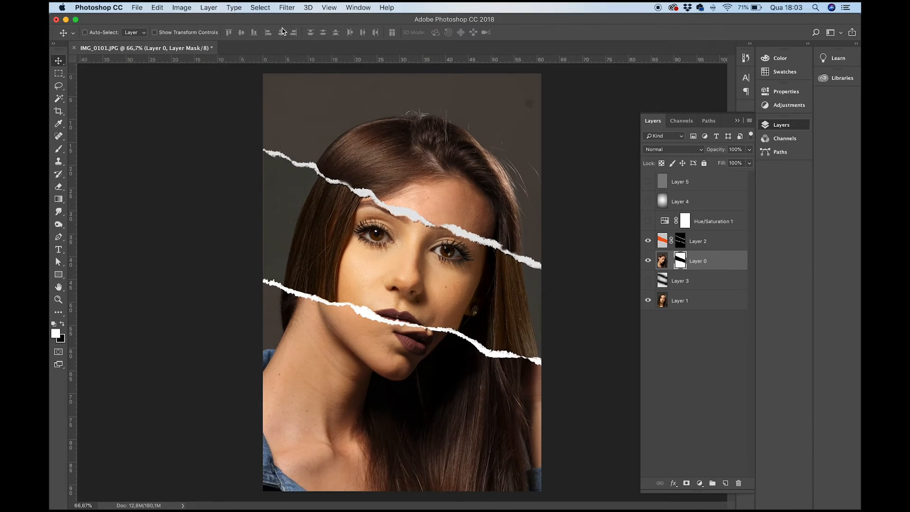
# - Look over the available selection commands and adjustment layer types
pyautogui.click(260, 9)
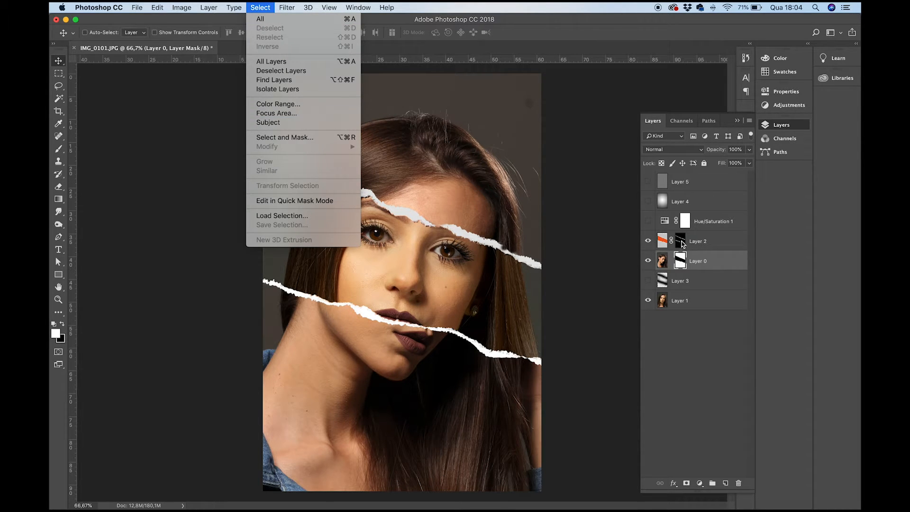
pyautogui.click(648, 227)
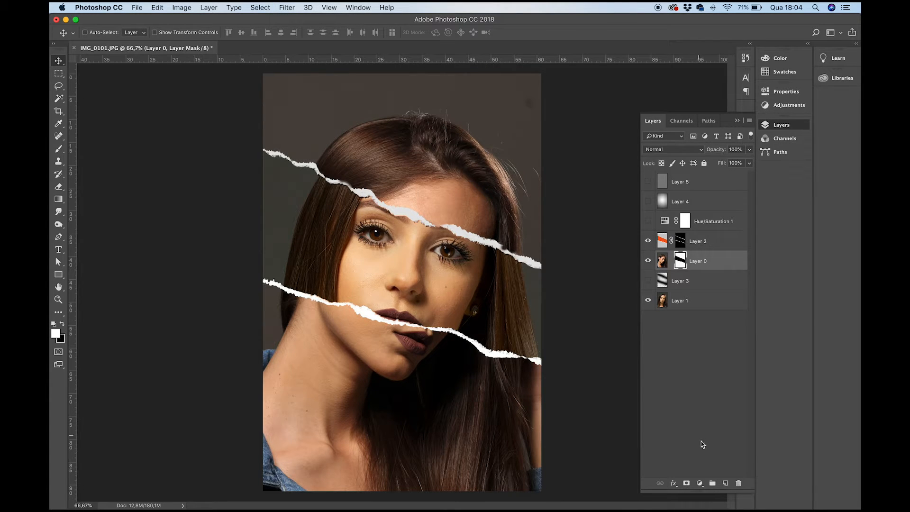
pyautogui.click(699, 483)
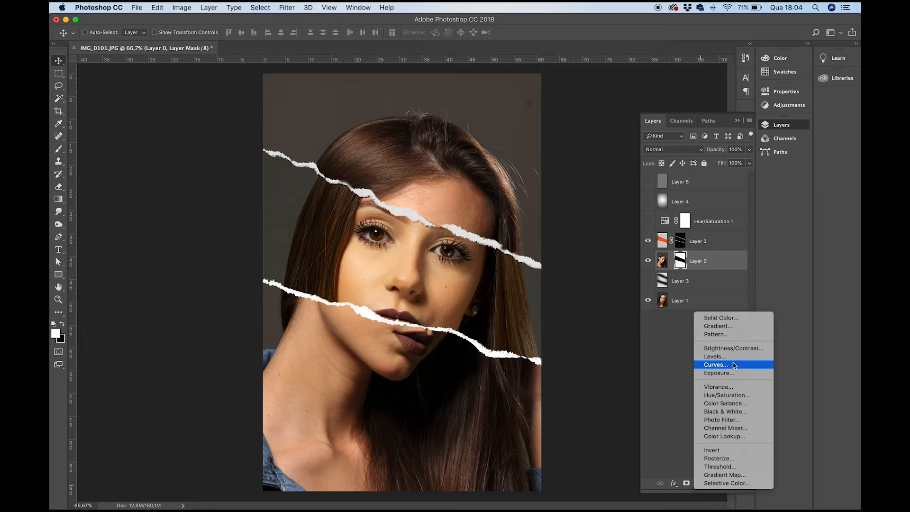
# - Show the Hue/Saturation adjustment, Layer 4 and Layer 5 again to review the black-and-white, vignette and grain effects
pyautogui.click(648, 221)
pyautogui.click(647, 223)
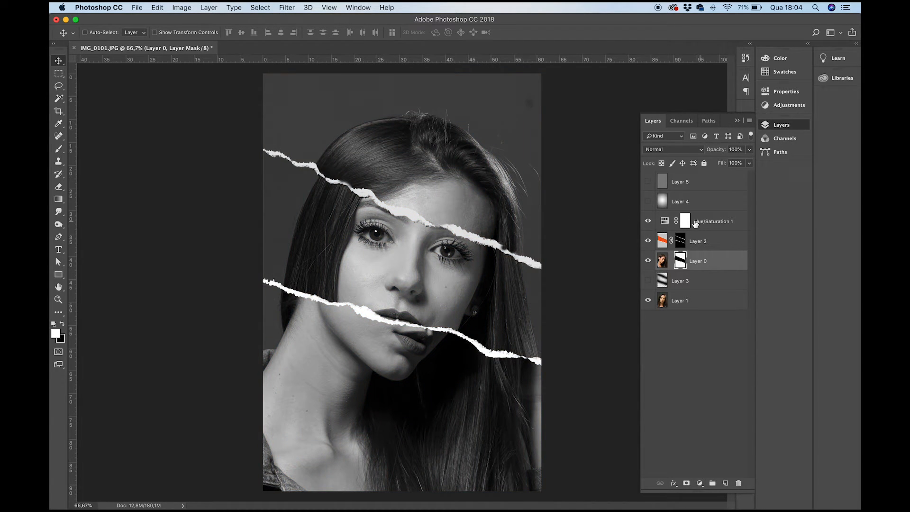
pyautogui.click(648, 203)
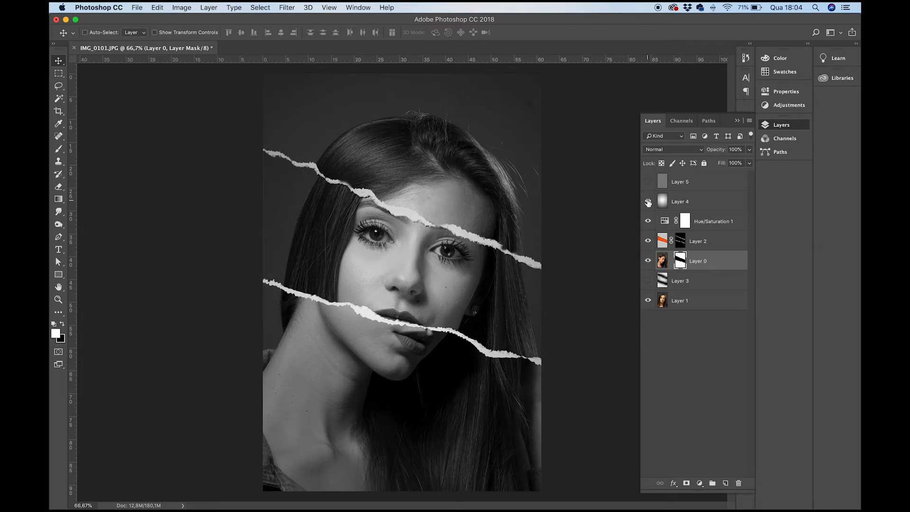
pyautogui.click(649, 203)
pyautogui.click(648, 203)
# - Save the layered composite as IMG_0101.psd in the rasgo folder in Photoshop format with Maximize Compatibility on
pyautogui.press('super+shift+s')
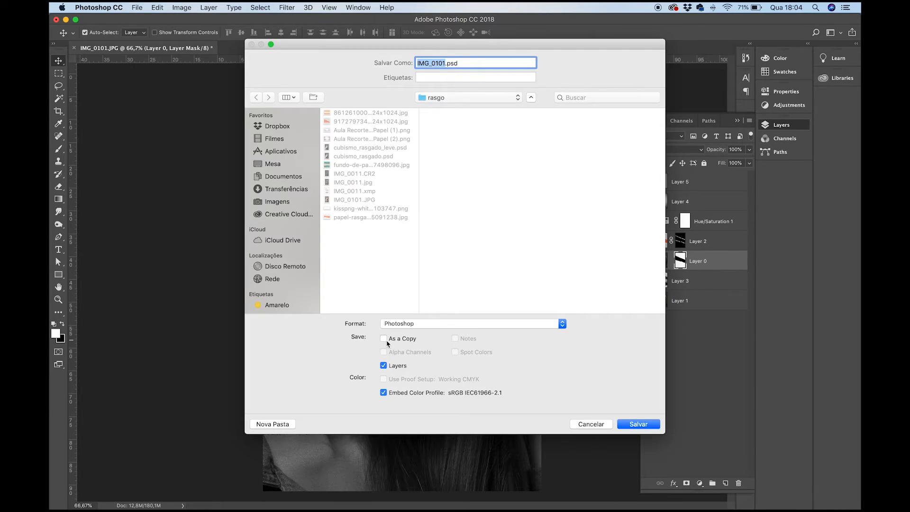
pyautogui.click(649, 425)
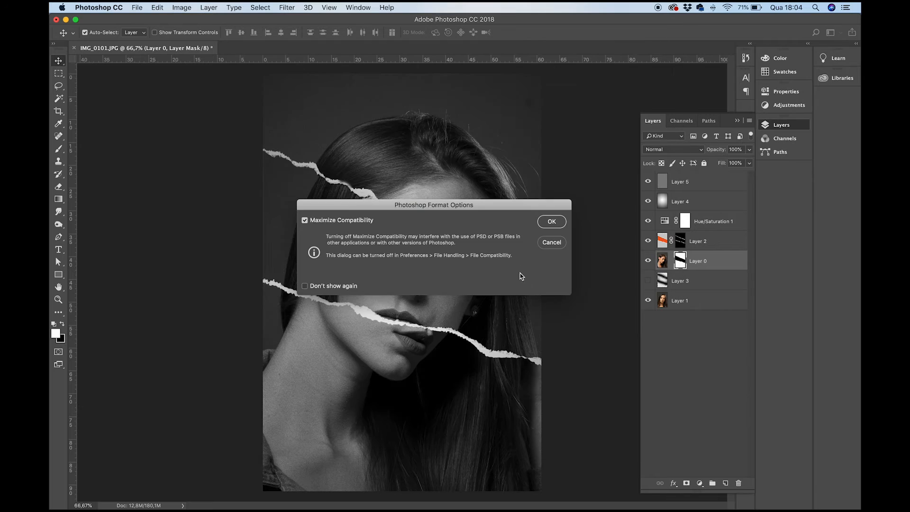
pyautogui.click(548, 219)
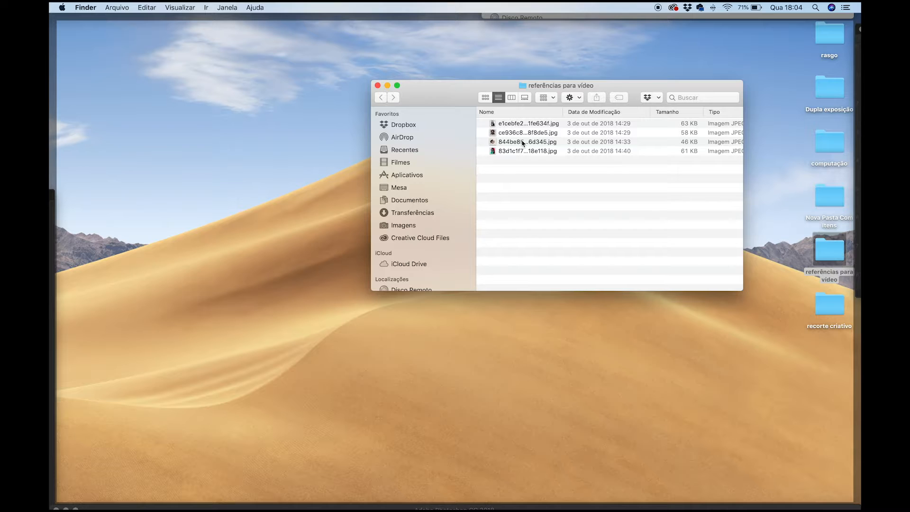
# - Switch to Finder and preview the 844be85...6d345.jpg reference image enlarged from the referências para vídeo folder
pyautogui.click(527, 141)
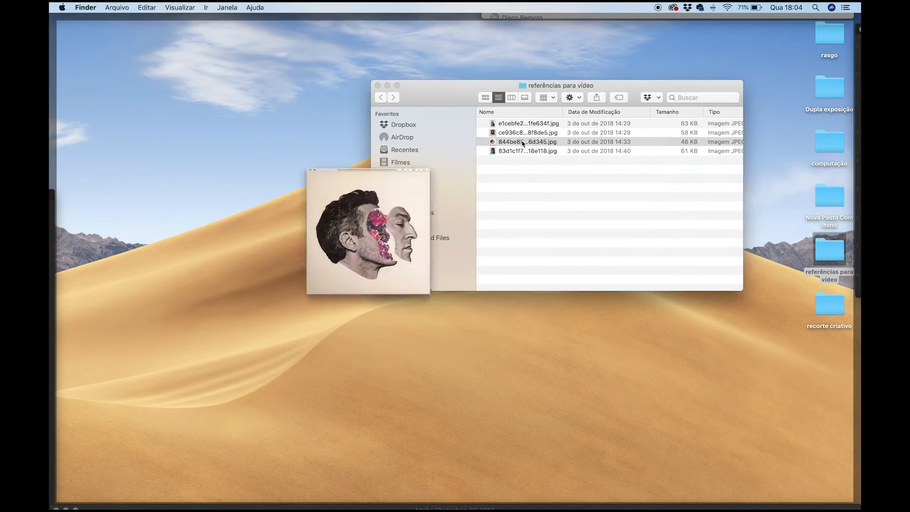
pyautogui.press('space')
pyautogui.moveTo(133, 204); pyautogui.dragTo(320, 92)
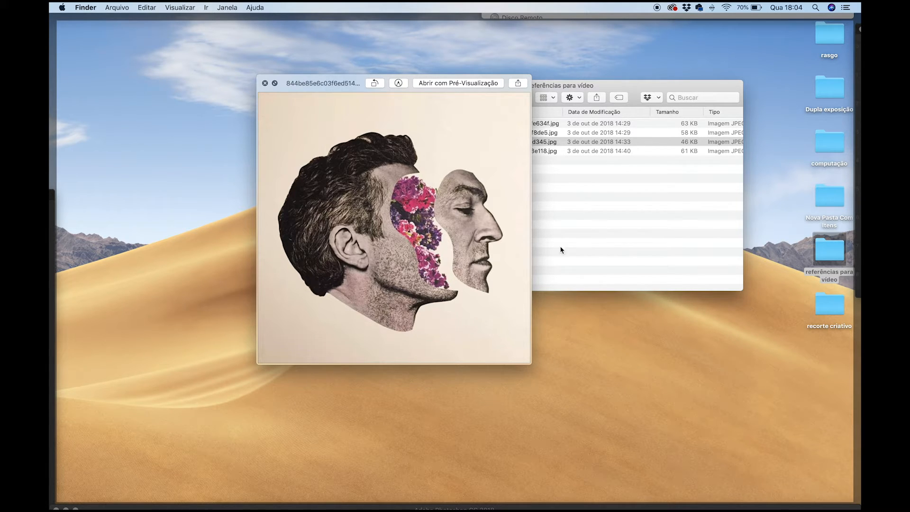
pyautogui.press('space')
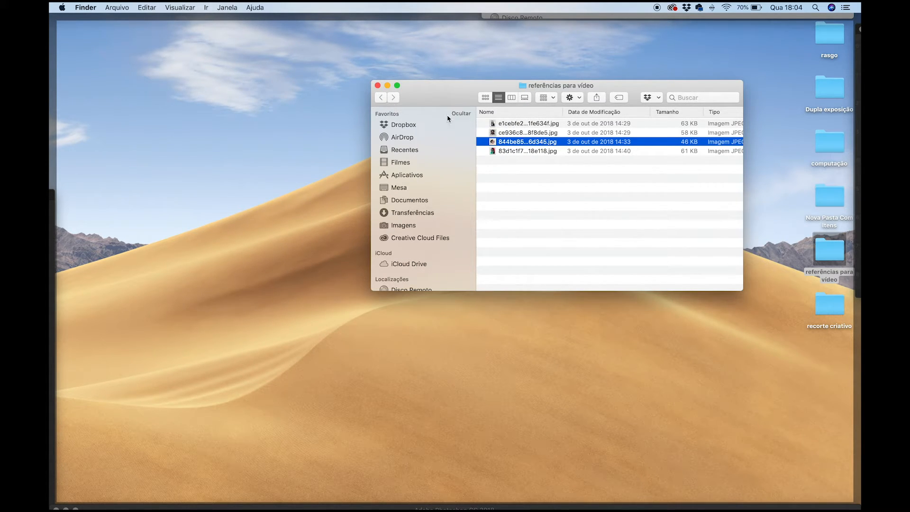
# - Switch to Photoshop CC 2019 and, in recorte_criativo.psd, hide the layers above Background copy and show Background copy to examine the original portrait
pyautogui.press('super+Tab')
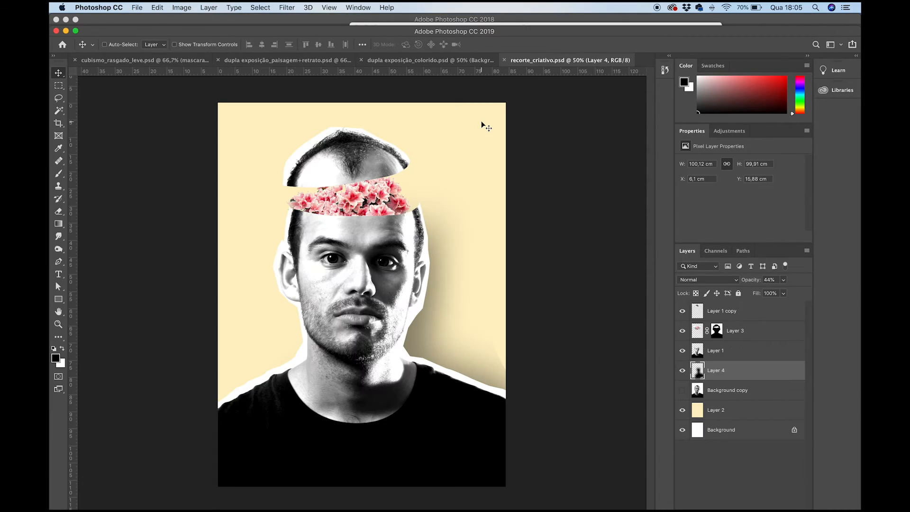
pyautogui.moveTo(682, 313); pyautogui.dragTo(683, 385)
pyautogui.click(682, 390)
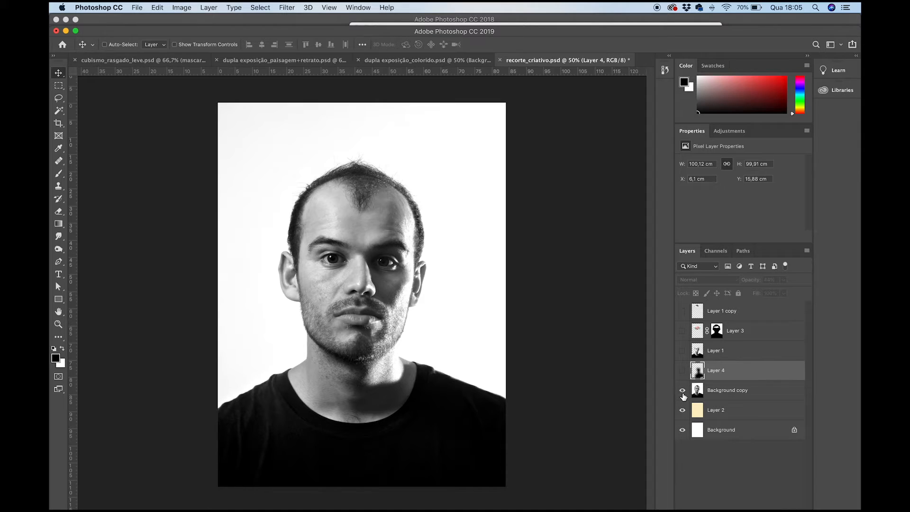
# - Hide Background copy, disable Layer 3's mask, and briefly show Layer 3 to view the full flower photo
pyautogui.click(683, 392)
pyautogui.rightClick(719, 332)
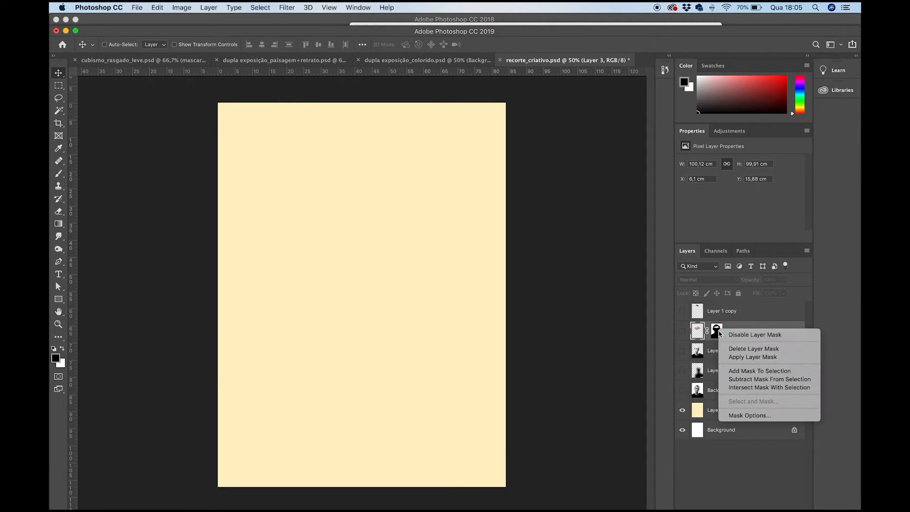
pyautogui.click(733, 335)
pyautogui.click(683, 331)
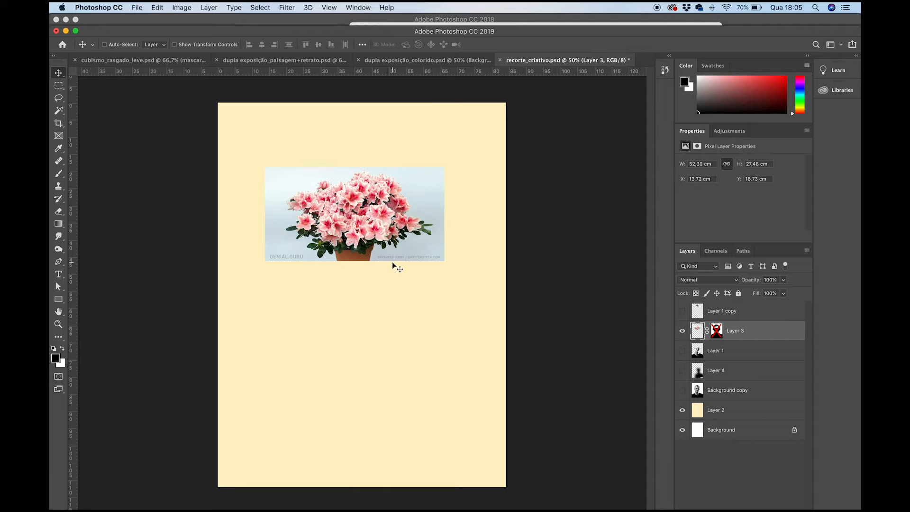
pyautogui.click(682, 331)
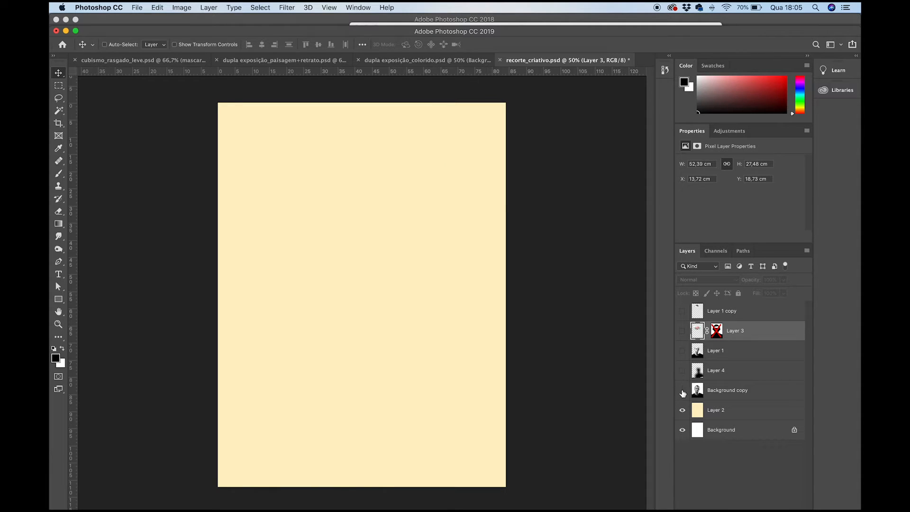
# - Show Background copy and Layer 3, and delete Layer 4, Layer 1 and Layer 1 copy
pyautogui.click(683, 391)
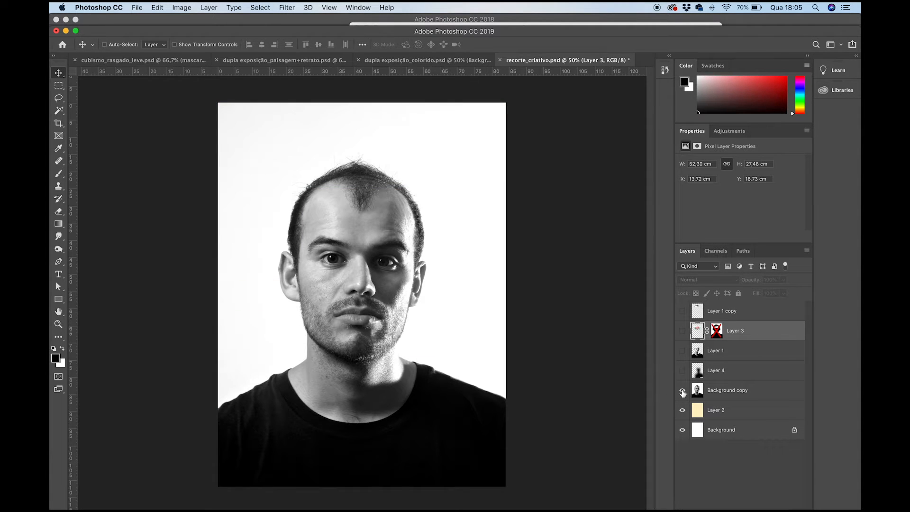
pyautogui.click(720, 391)
pyautogui.click(740, 373)
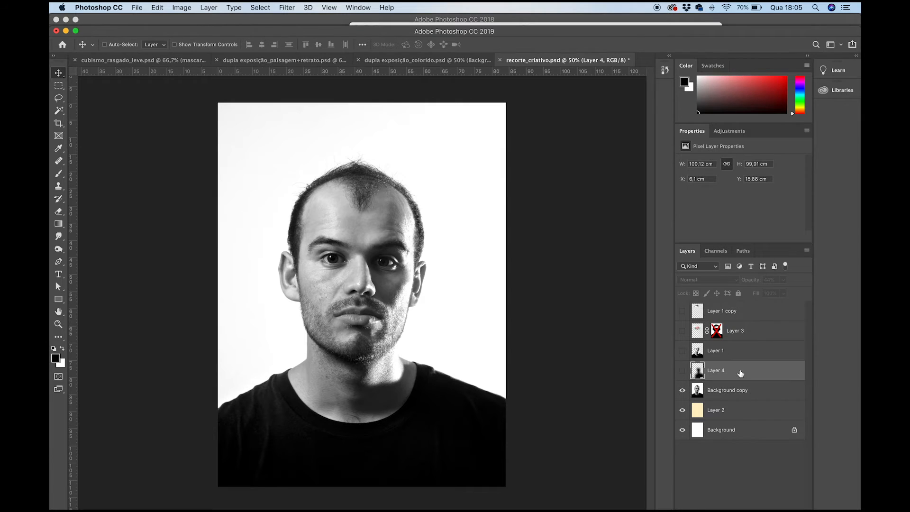
pyautogui.press('Delete')
pyautogui.click(728, 355)
pyautogui.press('Delete')
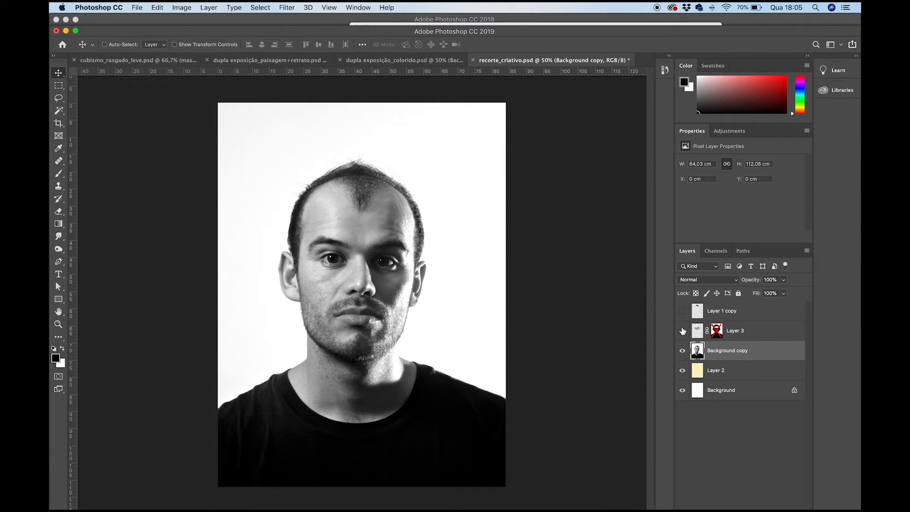
pyautogui.click(682, 331)
pyautogui.click(743, 316)
pyautogui.press('Delete')
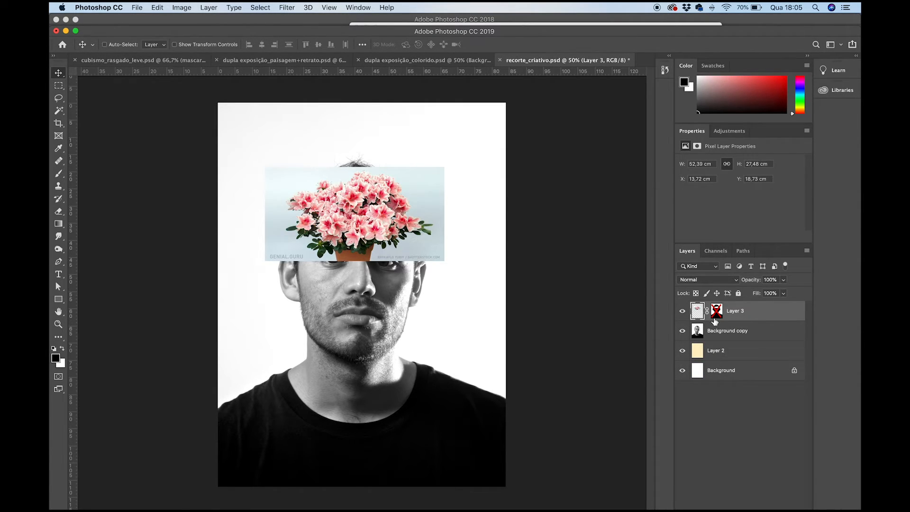
# - Hide Layer 3 and set Background copy's blending mode to Darken over the cream background
pyautogui.click(682, 311)
pyautogui.click(682, 311)
pyautogui.click(682, 312)
pyautogui.click(696, 332)
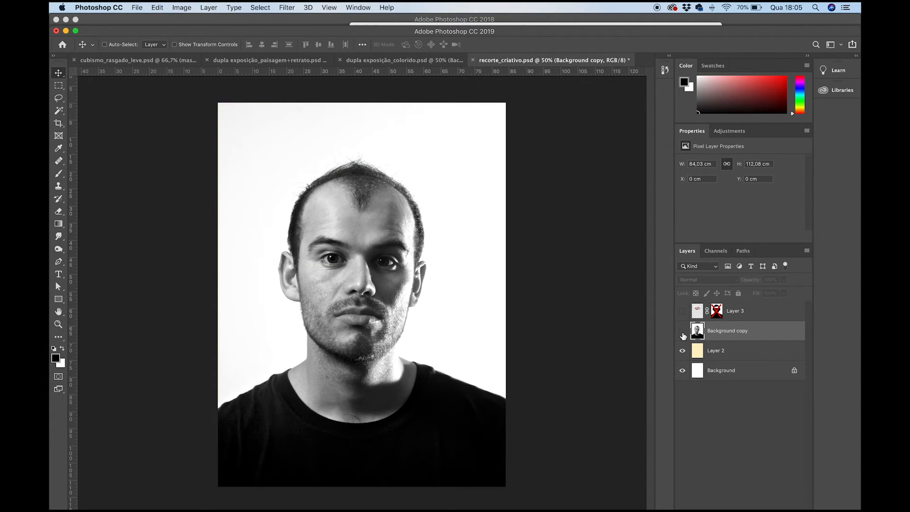
pyautogui.click(683, 331)
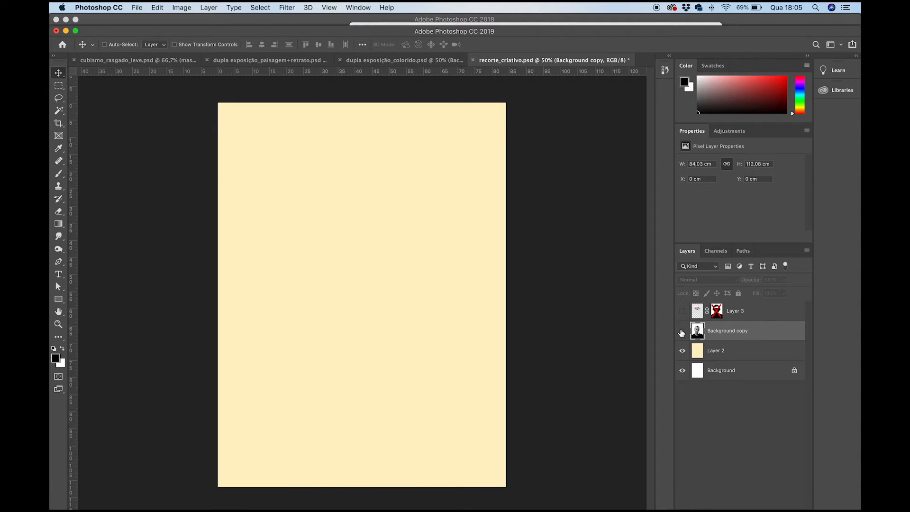
pyautogui.click(682, 331)
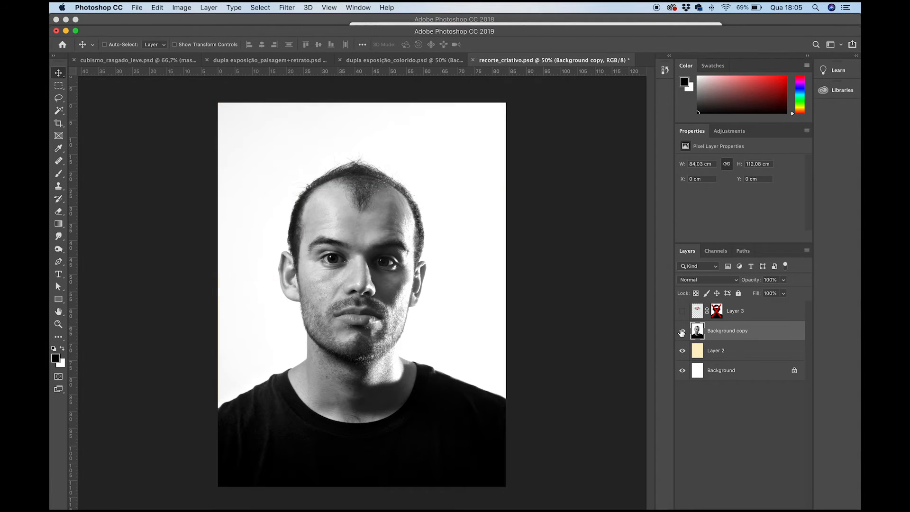
pyautogui.click(706, 279)
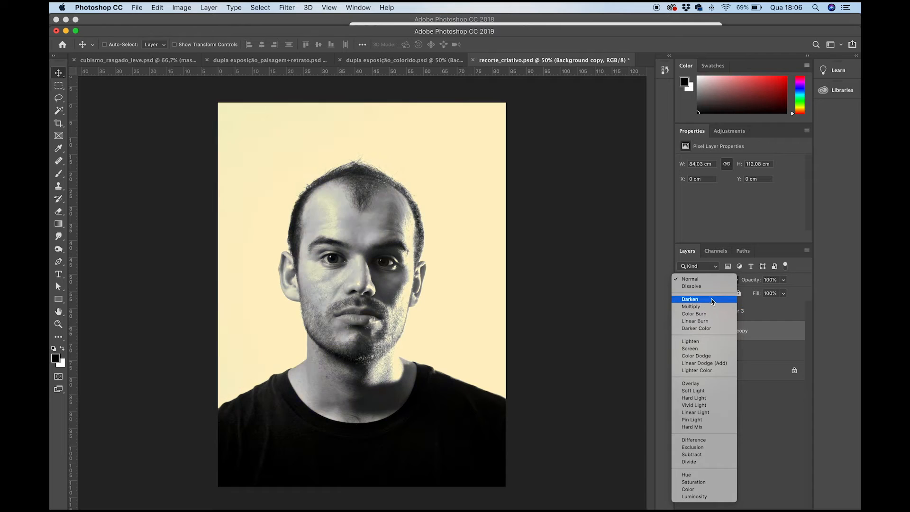
pyautogui.click(713, 302)
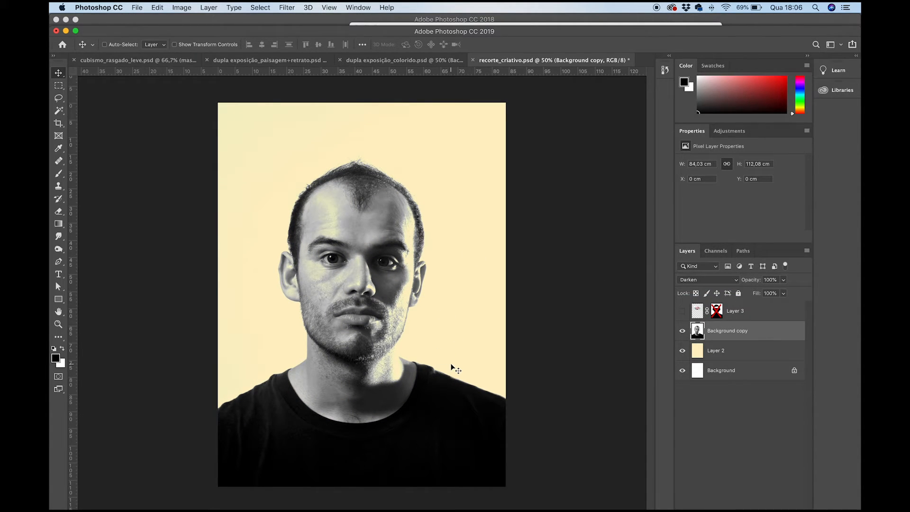
# - Lasso loosely around the head and neck down to the shirt collar, and mask Background copy with that selection
pyautogui.press('l')
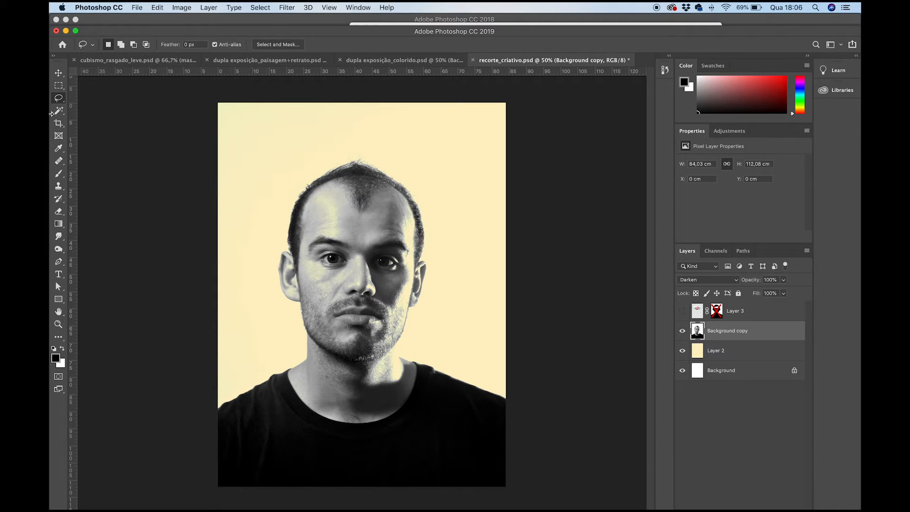
pyautogui.click(58, 99)
pyautogui.moveTo(304, 357)
pyautogui.mouseDown()
pyautogui.moveTo(276, 376)
pyautogui.moveTo(289, 397)
pyautogui.moveTo(355, 430)
pyautogui.moveTo(395, 420)
pyautogui.moveTo(424, 381)
pyautogui.moveTo(427, 361)
pyautogui.moveTo(403, 347)
pyautogui.moveTo(430, 297)
pyautogui.moveTo(429, 204)
pyautogui.moveTo(420, 187)
pyautogui.moveTo(362, 156)
pyautogui.moveTo(295, 178)
pyautogui.moveTo(287, 194)
pyautogui.moveTo(270, 274)
pyautogui.moveTo(302, 356)
pyautogui.mouseUp()
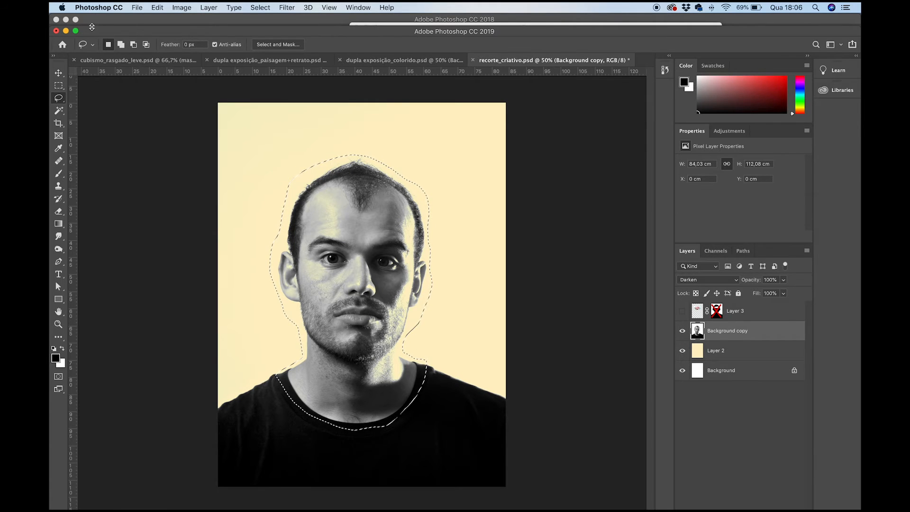
pyautogui.click(76, 32)
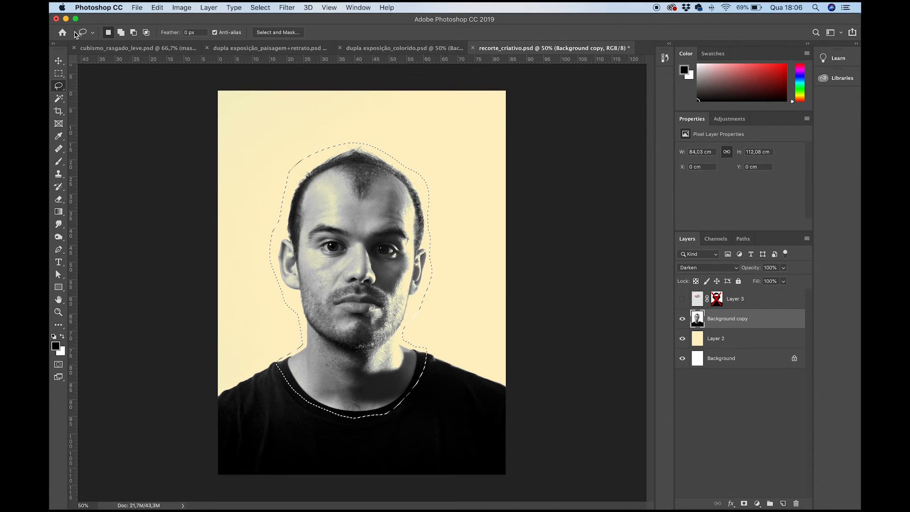
pyautogui.click(744, 504)
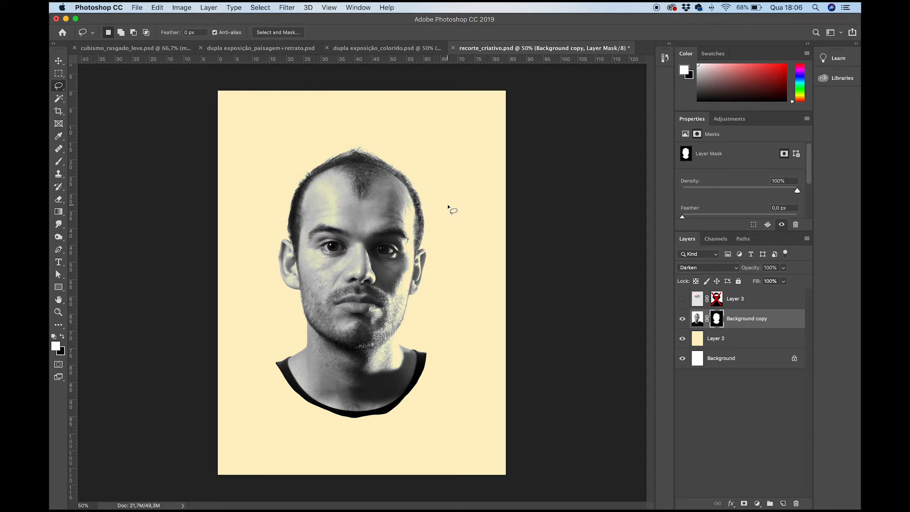
# - Lasso the top of the head from mid-forehead up and copy that area of Background copy to a new layer
pyautogui.moveTo(696, 320); pyautogui.dragTo(781, 502)
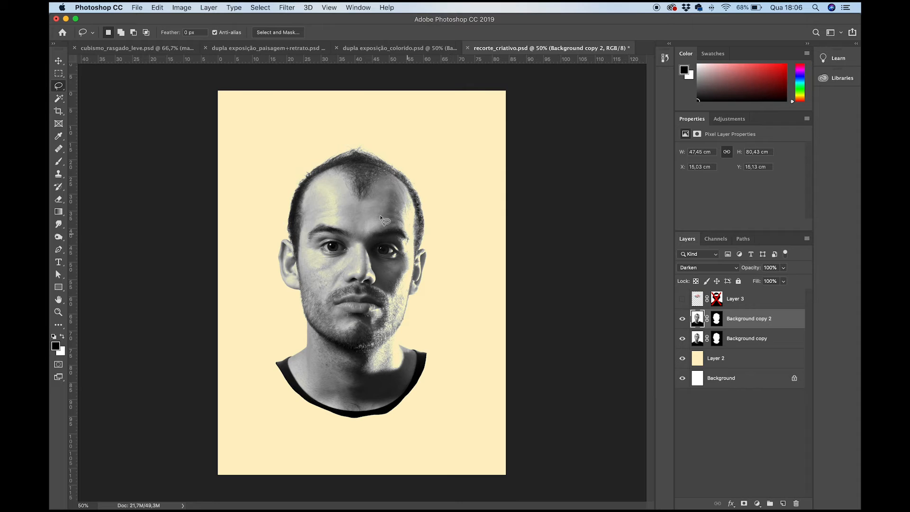
pyautogui.moveTo(281, 177)
pyautogui.mouseDown()
pyautogui.moveTo(323, 197)
pyautogui.moveTo(289, 196)
pyautogui.moveTo(347, 211)
pyautogui.moveTo(416, 207)
pyautogui.moveTo(434, 191)
pyautogui.moveTo(421, 155)
pyautogui.moveTo(379, 131)
pyautogui.moveTo(339, 131)
pyautogui.moveTo(306, 149)
pyautogui.moveTo(288, 195)
pyautogui.mouseUp()
pyautogui.press('super+d')
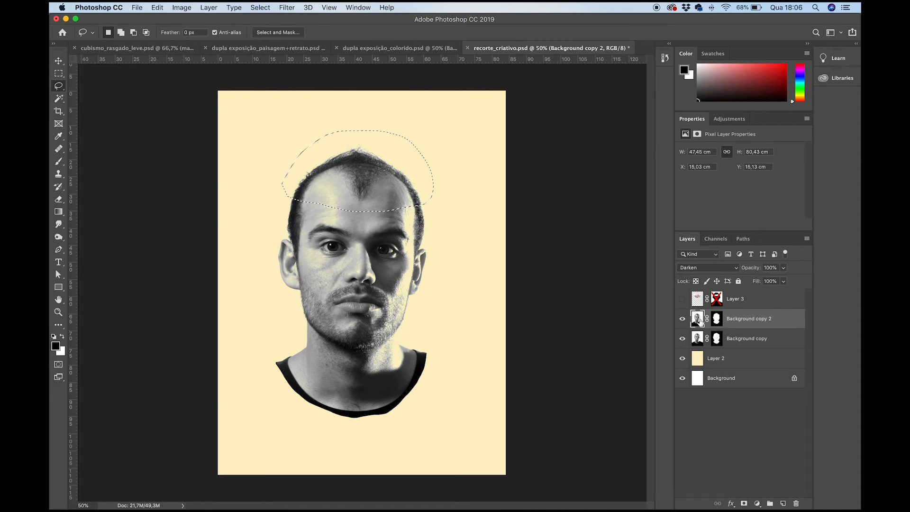
pyautogui.moveTo(706, 324); pyautogui.dragTo(797, 504)
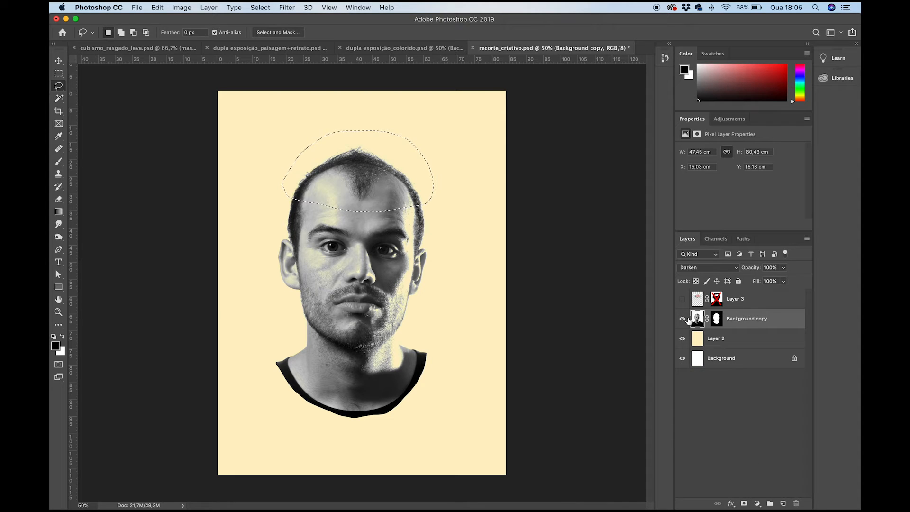
pyautogui.press('super+j')
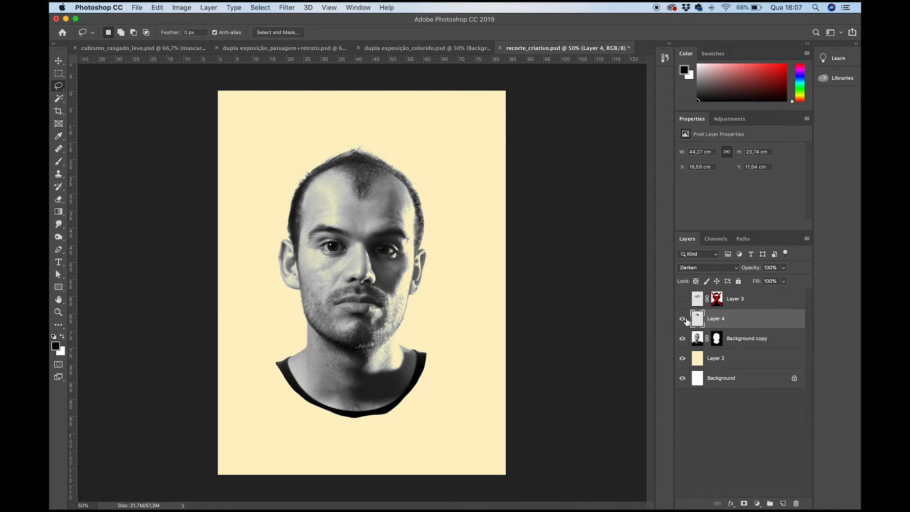
pyautogui.keyDown('super'); pyautogui.click(698, 319); pyautogui.keyUp('super')
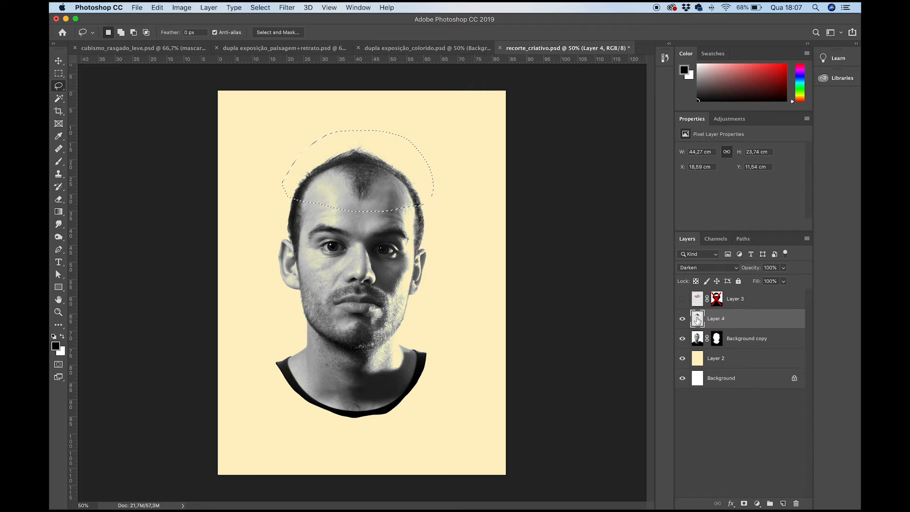
# - Hide Layer 4 and fill the selected top of the head with black on Background copy's mask
pyautogui.click(682, 321)
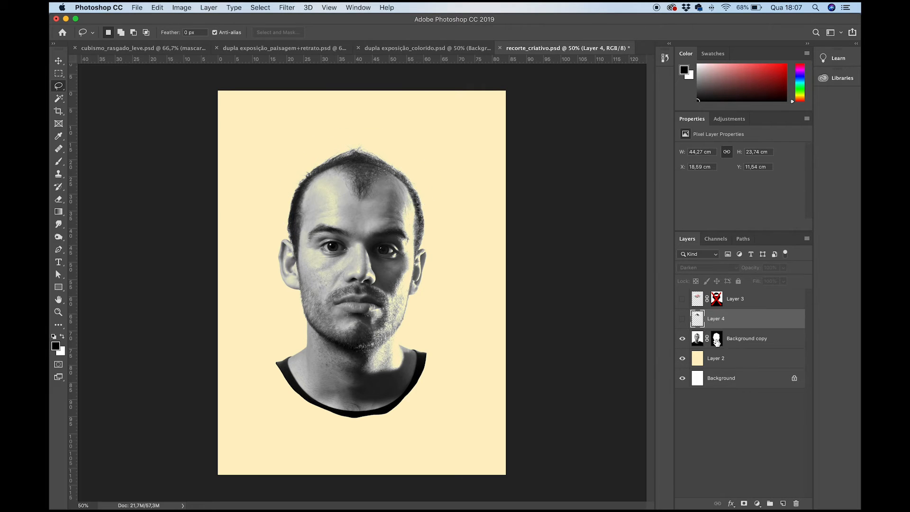
pyautogui.click(716, 339)
pyautogui.press('x')
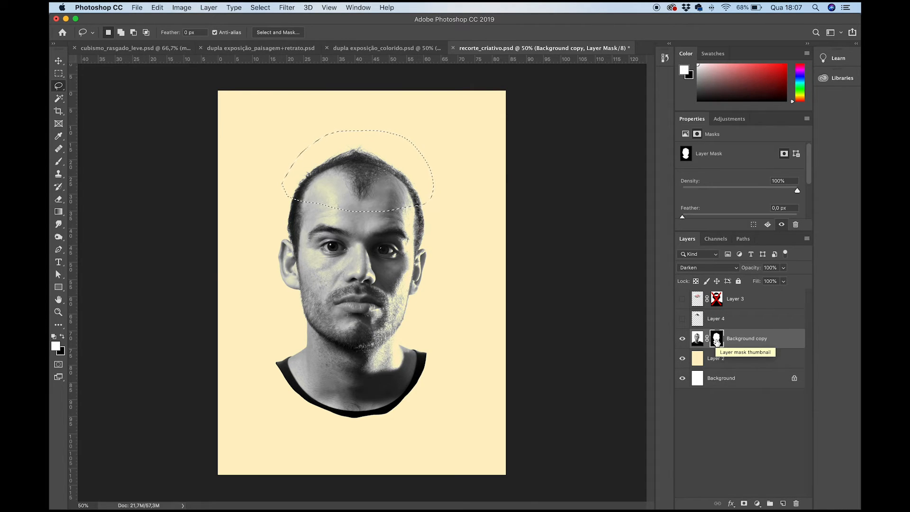
pyautogui.press('BackSpace')
pyautogui.press('super+d')
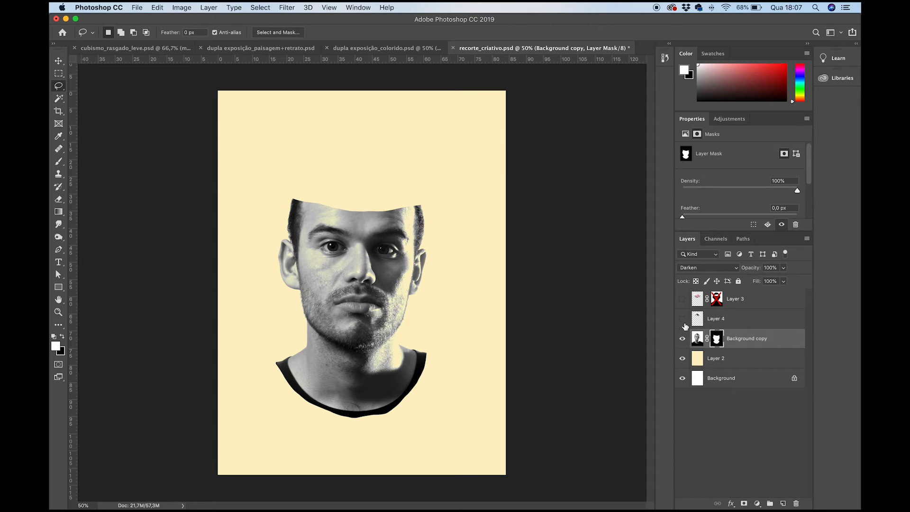
# - Toggle Layer 4 and Background copy to compare the two head pieces, and load Layer 4's outline to examine the masked area
pyautogui.click(682, 319)
pyautogui.click(682, 339)
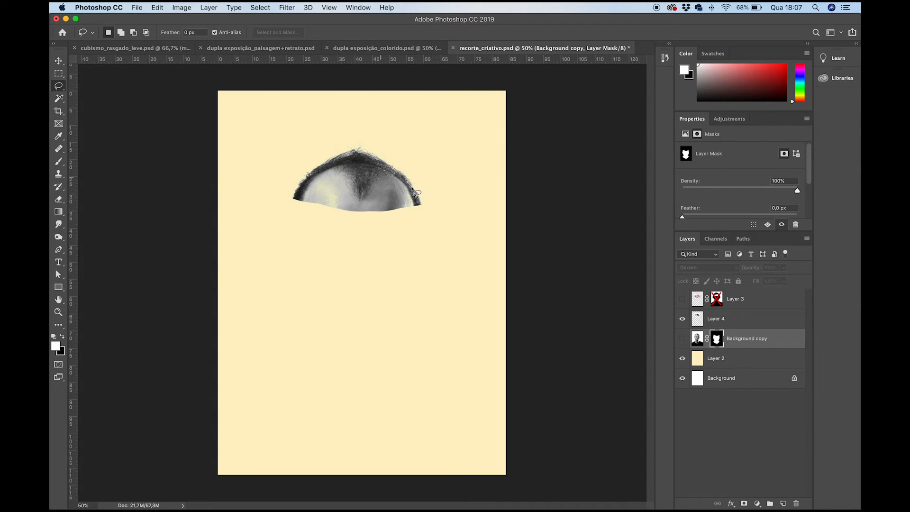
pyautogui.click(682, 321)
pyautogui.click(682, 320)
pyautogui.click(682, 321)
pyautogui.click(682, 322)
pyautogui.click(683, 322)
pyautogui.click(682, 321)
pyautogui.click(682, 322)
pyautogui.click(683, 340)
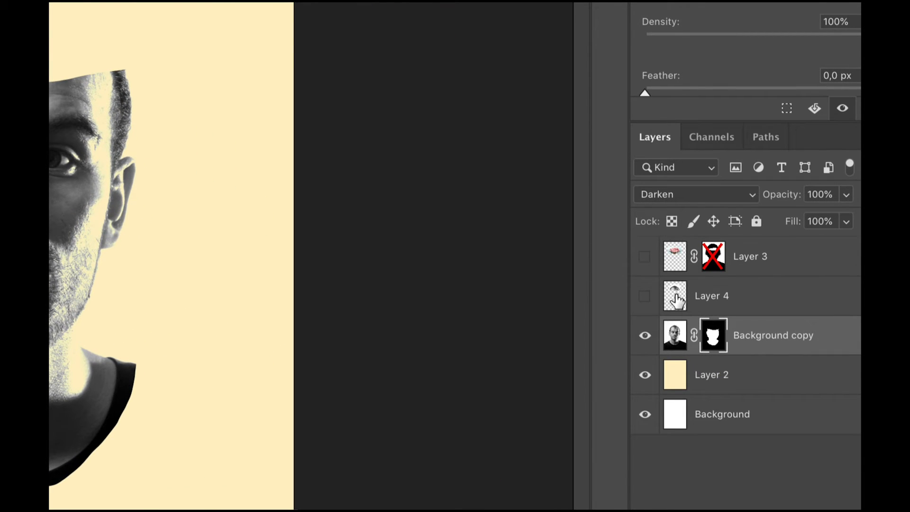
pyautogui.keyDown('ctrl'); pyautogui.click(677, 298); pyautogui.keyUp('ctrl')
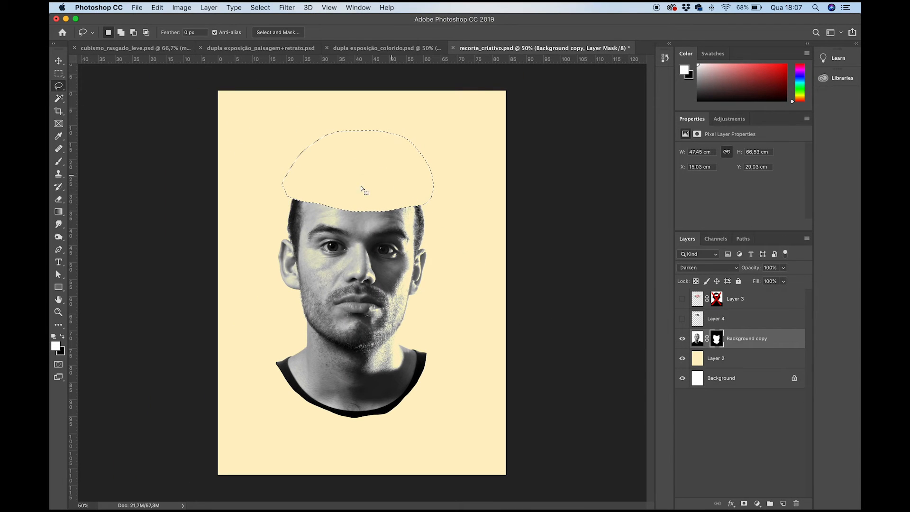
pyautogui.click(718, 343)
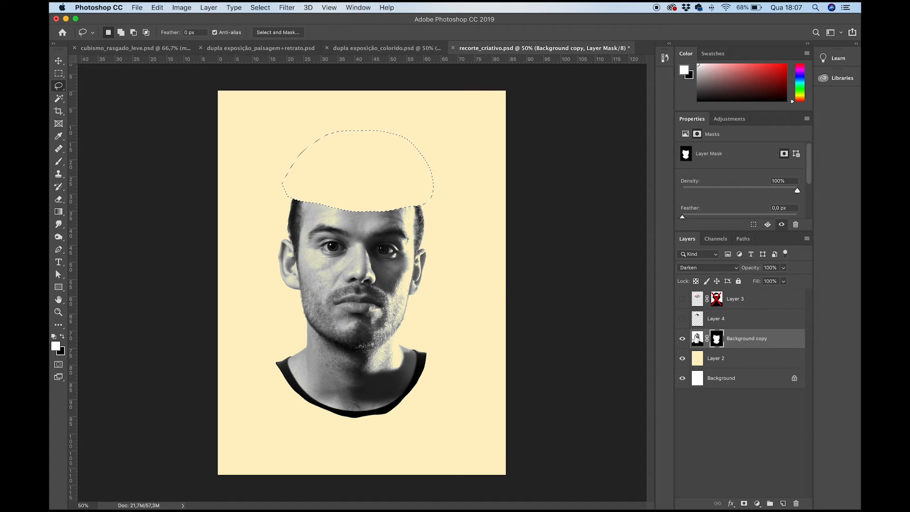
# - Show Layer 4, move the top-of-head piece up to leave a gap above the forehead, and rotate it slightly counterclockwise
pyautogui.click(683, 319)
pyautogui.click(694, 323)
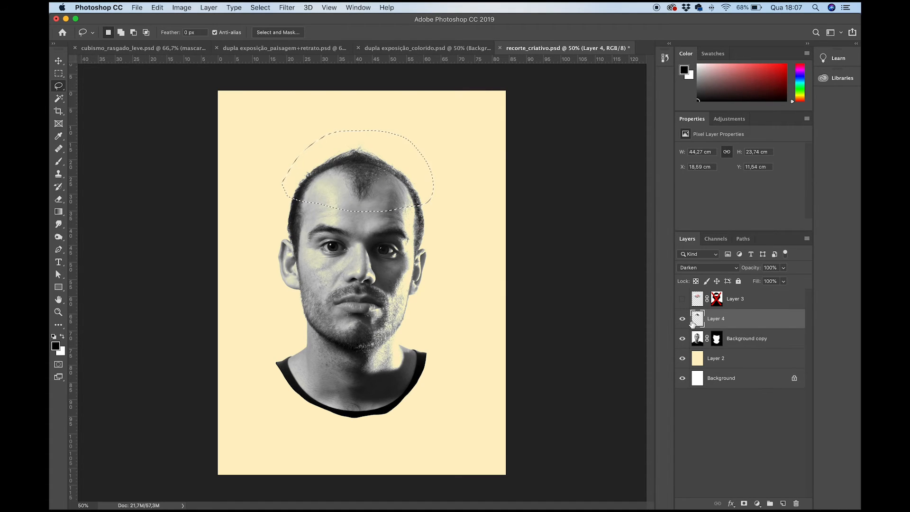
pyautogui.press('v')
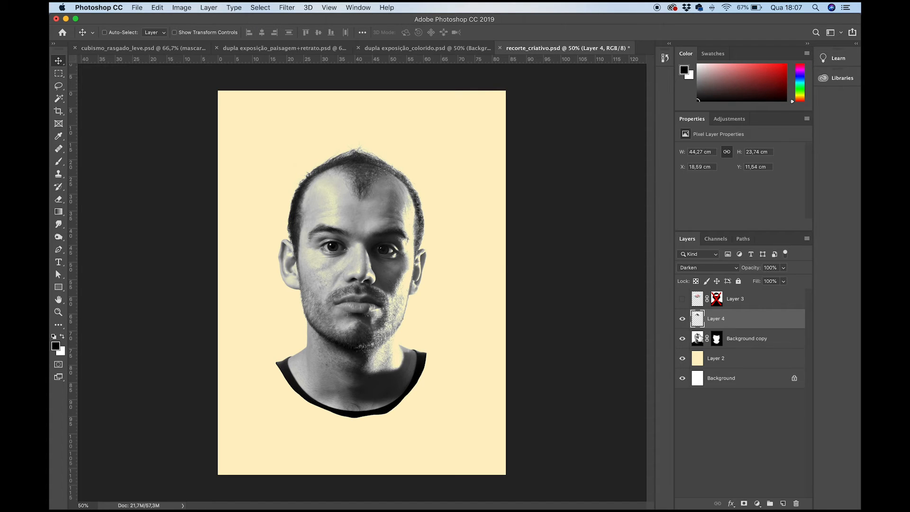
pyautogui.moveTo(393, 212); pyautogui.dragTo(382, 184)
pyautogui.press('super+t')
pyautogui.moveTo(471, 199); pyautogui.dragTo(474, 187)
pyautogui.moveTo(385, 177); pyautogui.dragTo(378, 165)
pyautogui.press('Return')
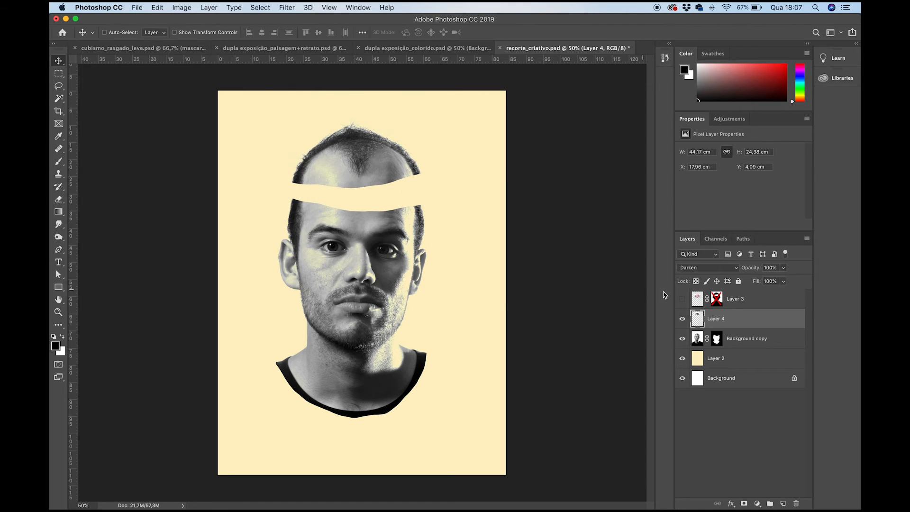
# - Show Layer 3, place it directly below Background copy in the layer order, and nudge the flower photo slightly sideways
pyautogui.click(682, 299)
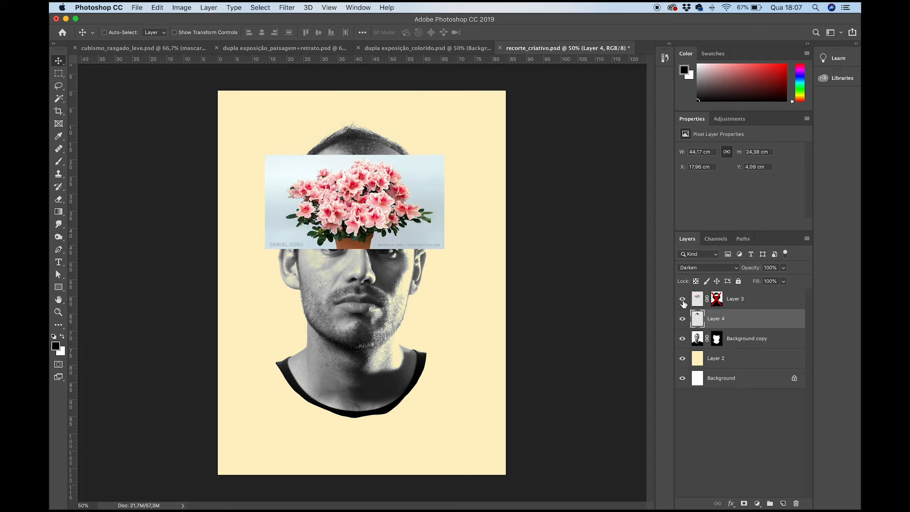
pyautogui.moveTo(697, 302); pyautogui.dragTo(699, 343)
pyautogui.moveTo(399, 202); pyautogui.dragTo(392, 203)
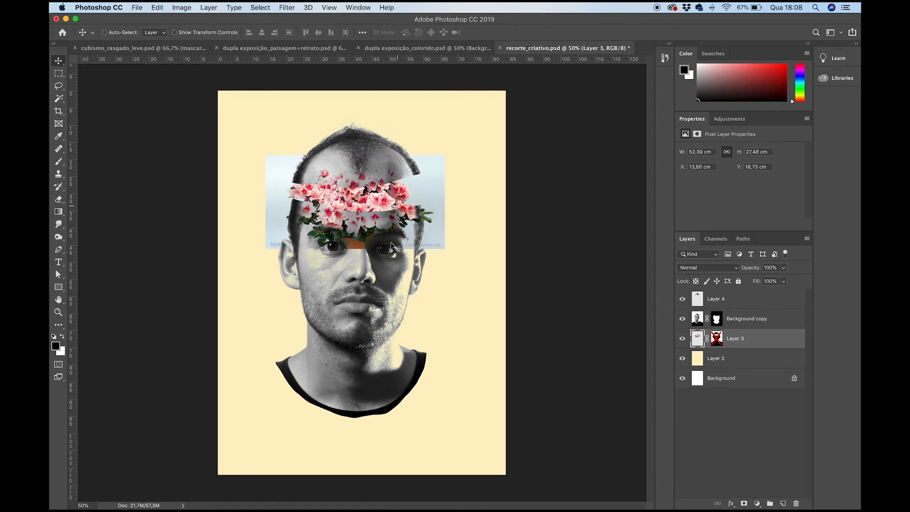
# - Preview other blend modes on Background copy and toggle Layer 4's visibility to examine how the flowers sit under the head pieces
pyautogui.click(696, 322)
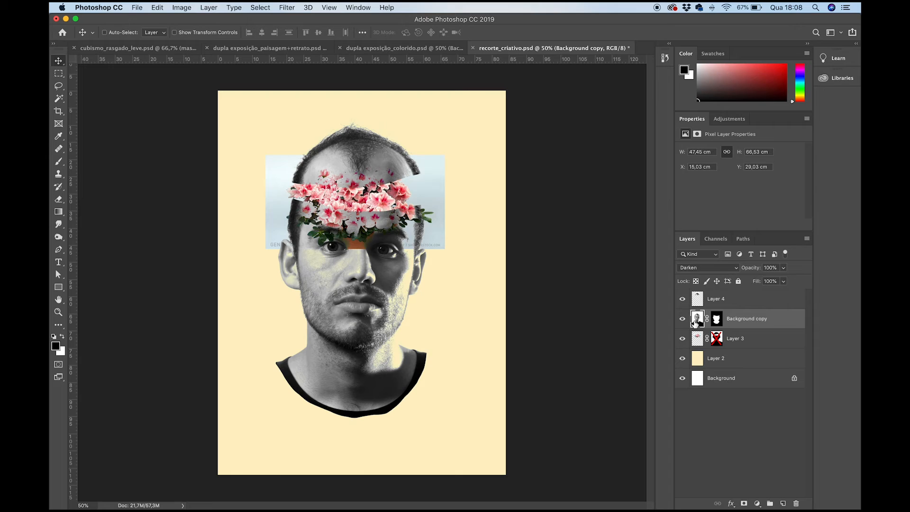
pyautogui.click(684, 266)
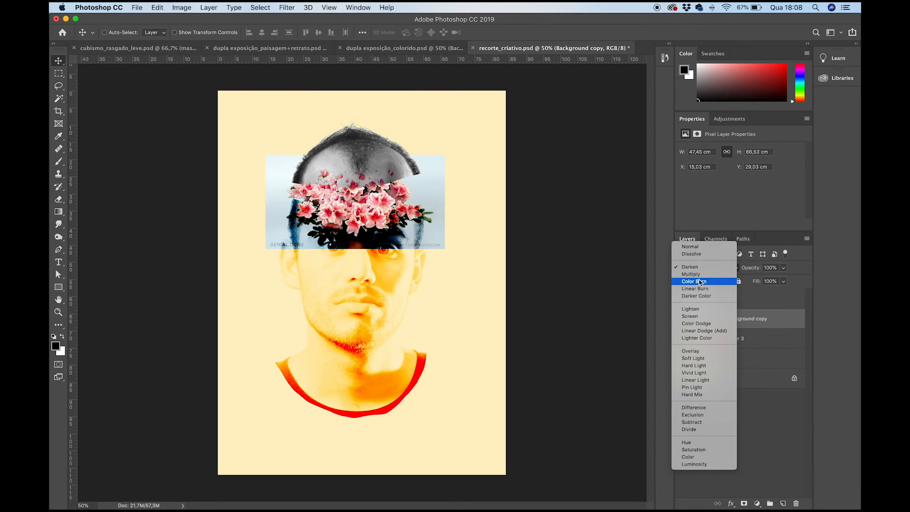
pyautogui.click(670, 275)
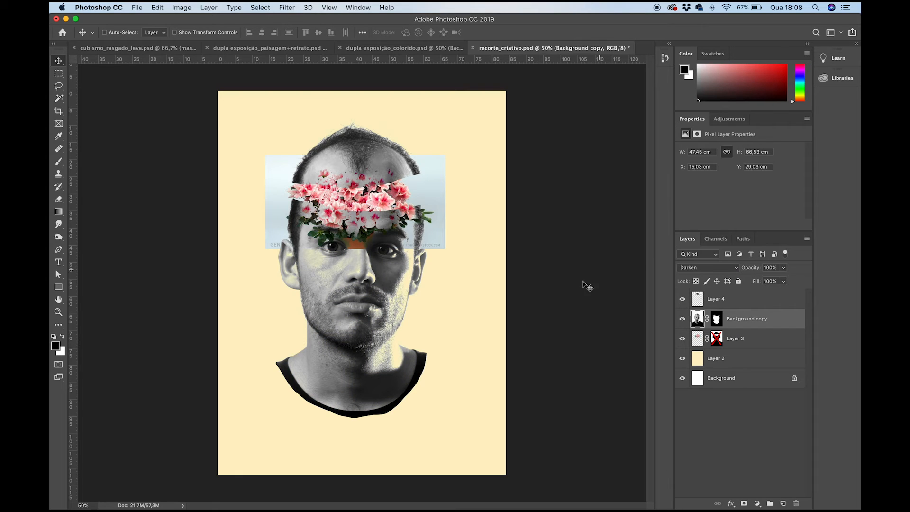
pyautogui.click(682, 299)
pyautogui.click(683, 300)
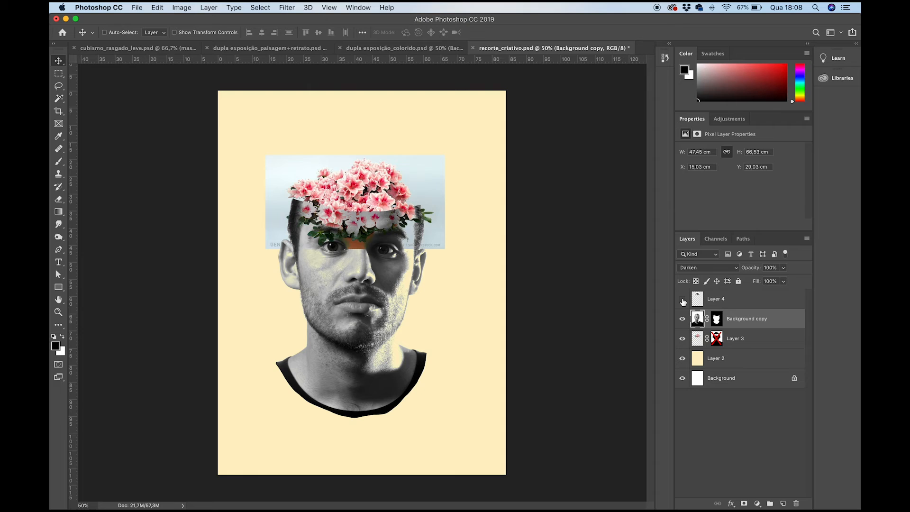
pyautogui.click(683, 300)
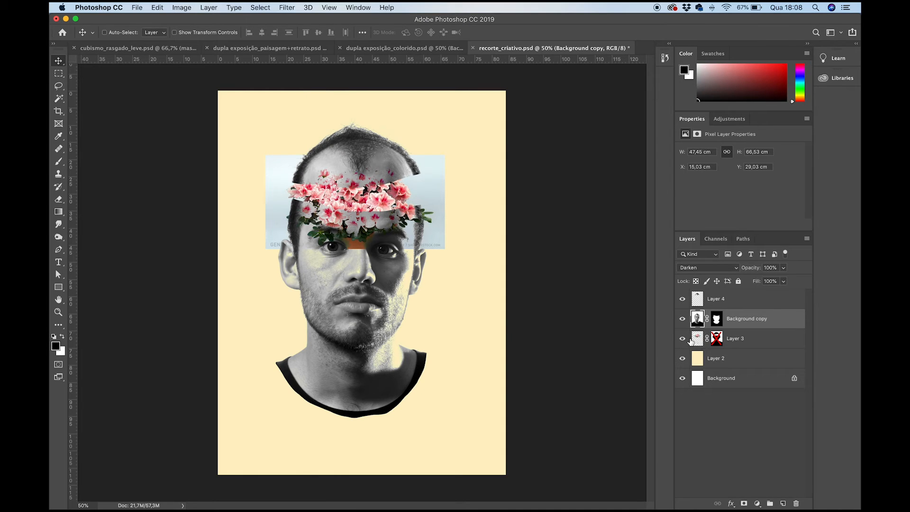
# - Reset Layer 3's mask to white and fill the area matching Background copy's mask outline with black
pyautogui.keyDown('super'); pyautogui.click(716, 322); pyautogui.keyUp('super')
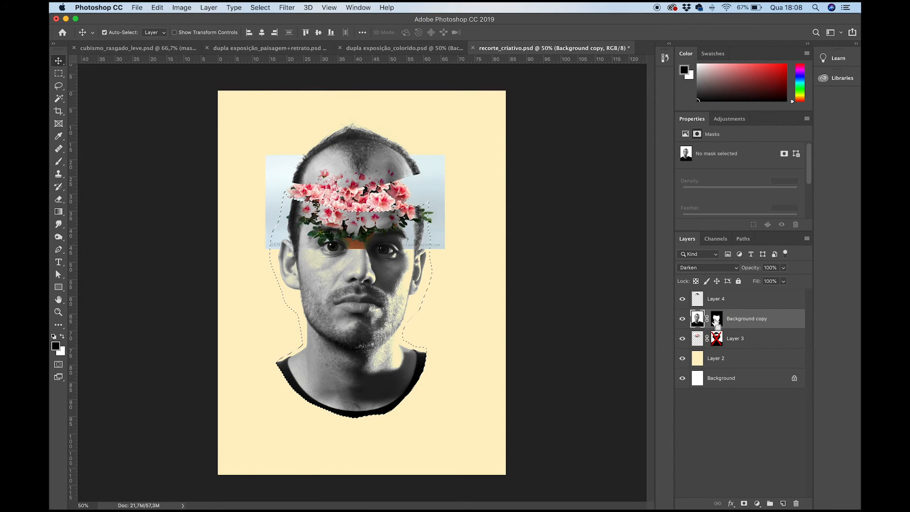
pyautogui.click(717, 341)
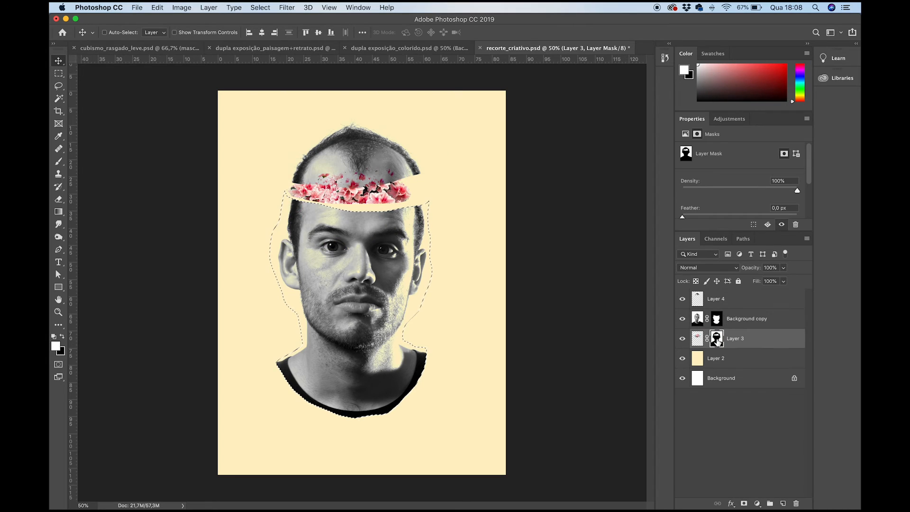
pyautogui.hotkey('alt', 'BackSpace')
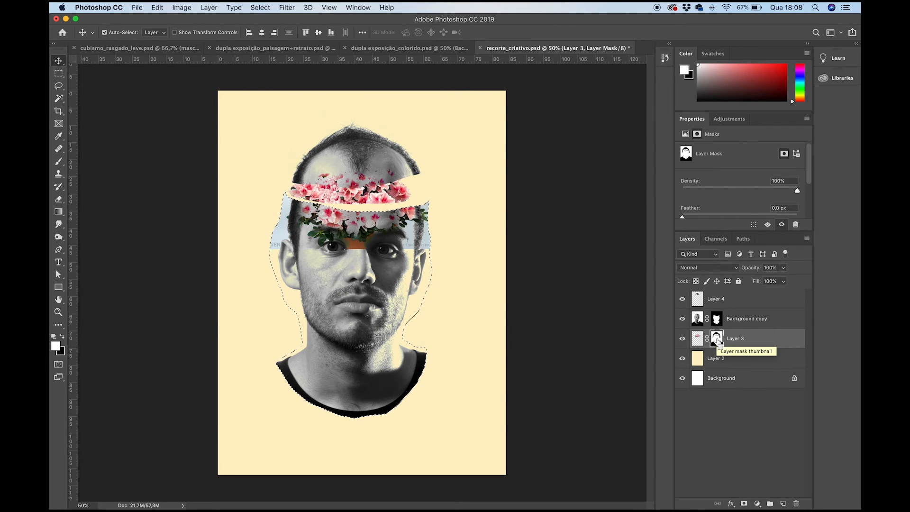
pyautogui.press('super+shift+i')
pyautogui.hotkey('alt', 'BackSpace')
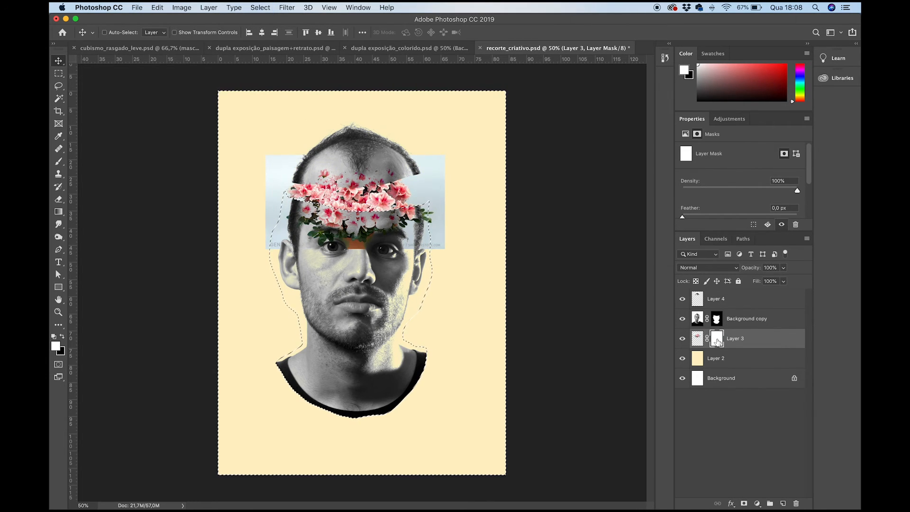
pyautogui.press('super+shift+i')
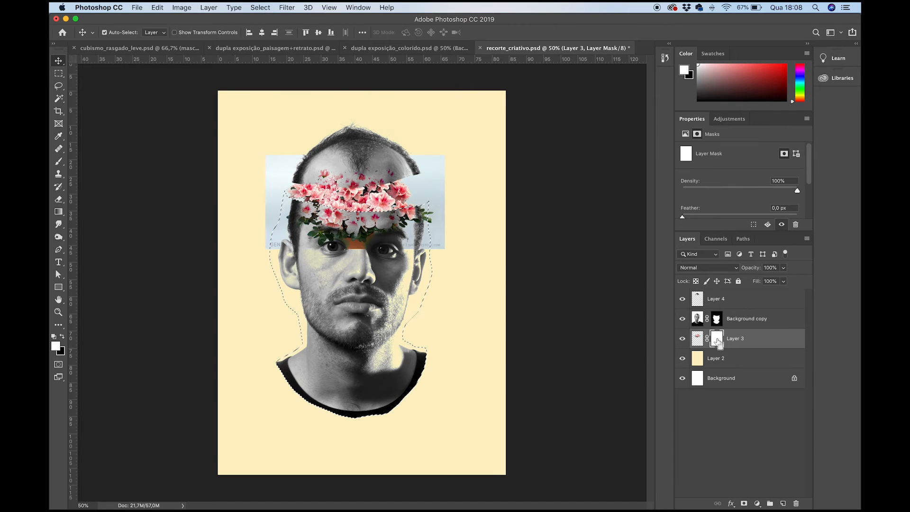
pyautogui.press('super+BackSpace')
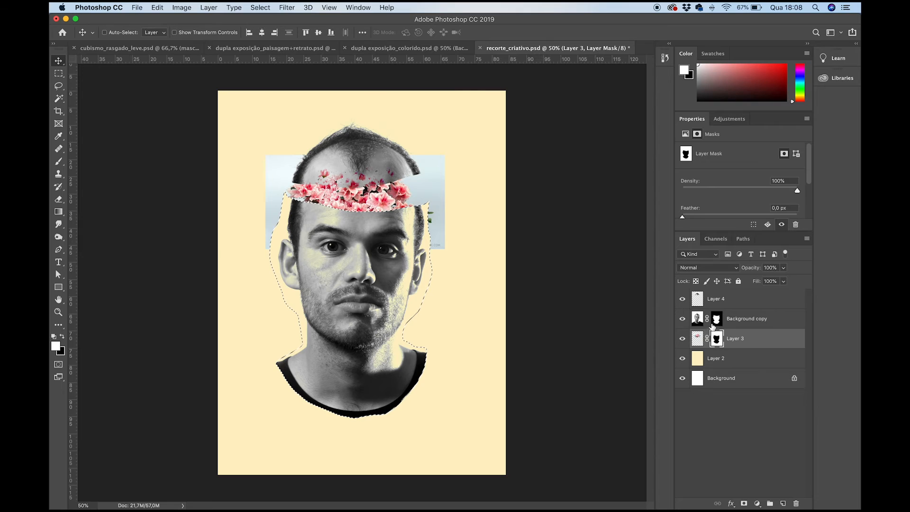
# - Load Layer 4's outline, fill it with black on Layer 3's mask, and clear the selection
pyautogui.keyDown('super'); pyautogui.click(697, 298); pyautogui.keyUp('super')
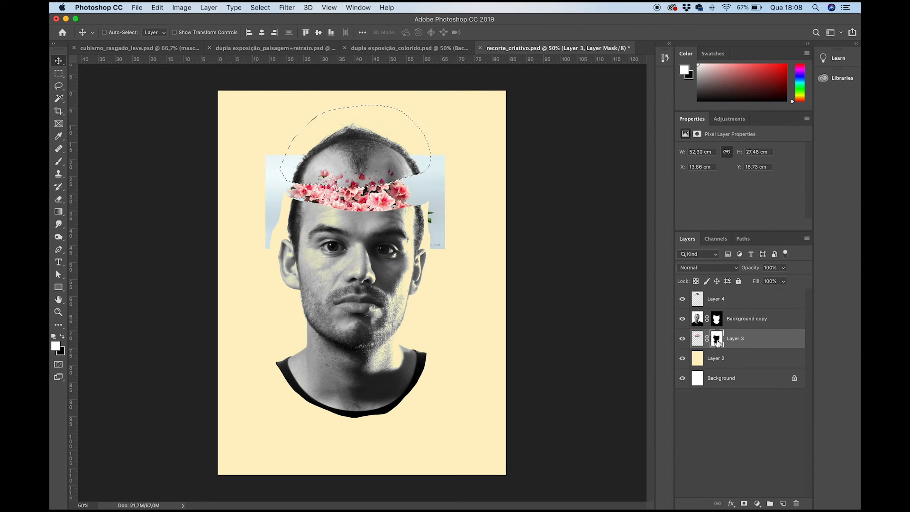
pyautogui.press('super+BackSpace')
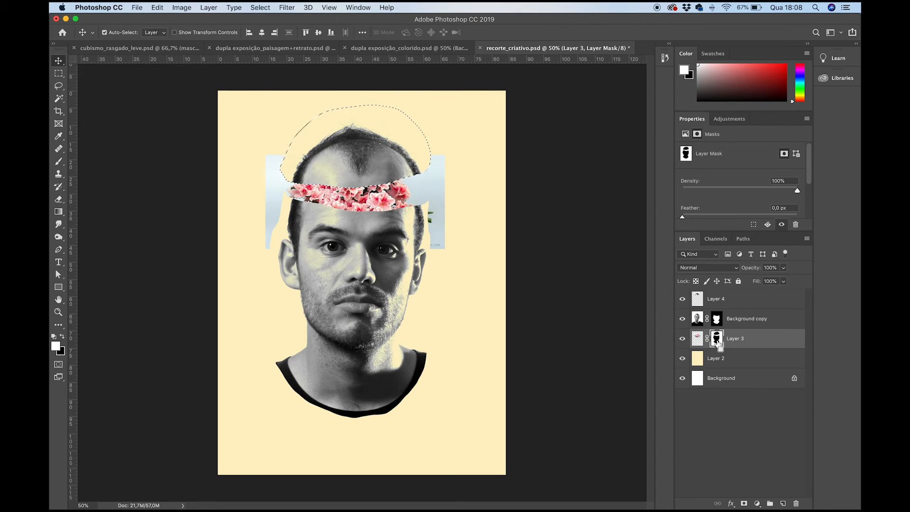
pyautogui.press('super+d')
# - Brighten the flower photo on Layer 3 with Levels by lowering its highlight input level
pyautogui.click(695, 339)
pyautogui.press('super+plus')
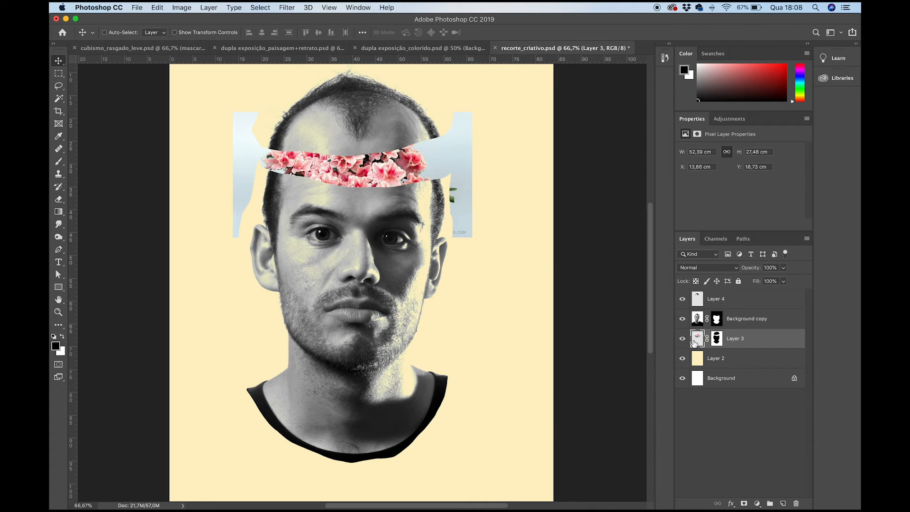
pyautogui.press('super+l')
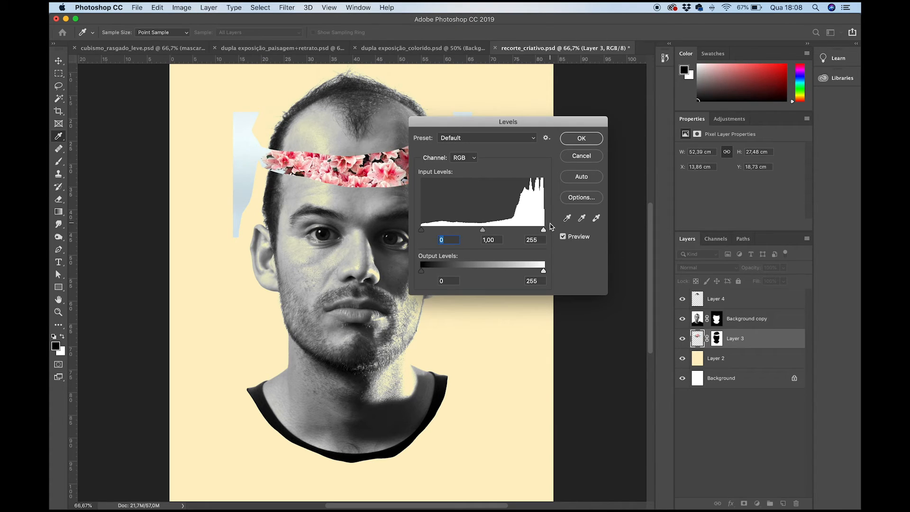
pyautogui.moveTo(544, 230)
pyautogui.mouseDown()
pyautogui.moveTo(520, 236)
pyautogui.moveTo(530, 234)
pyautogui.mouseUp()
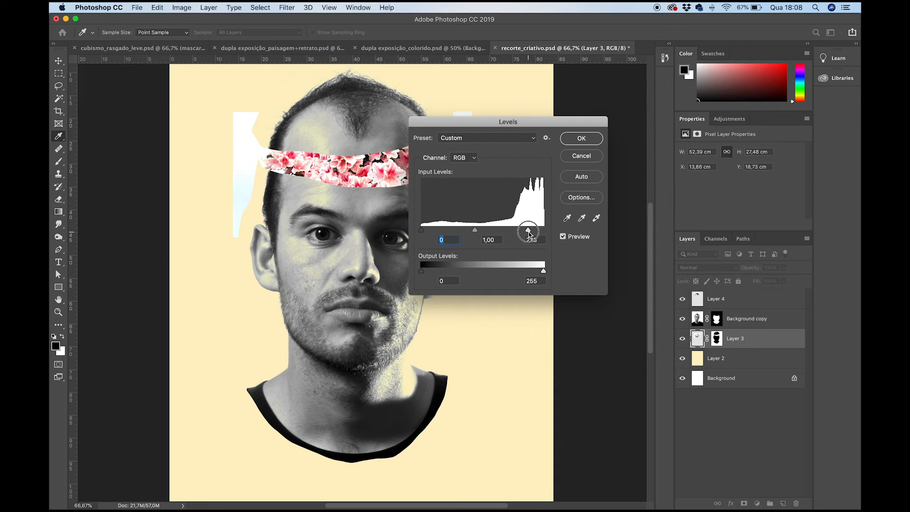
pyautogui.click(581, 138)
pyautogui.click(714, 268)
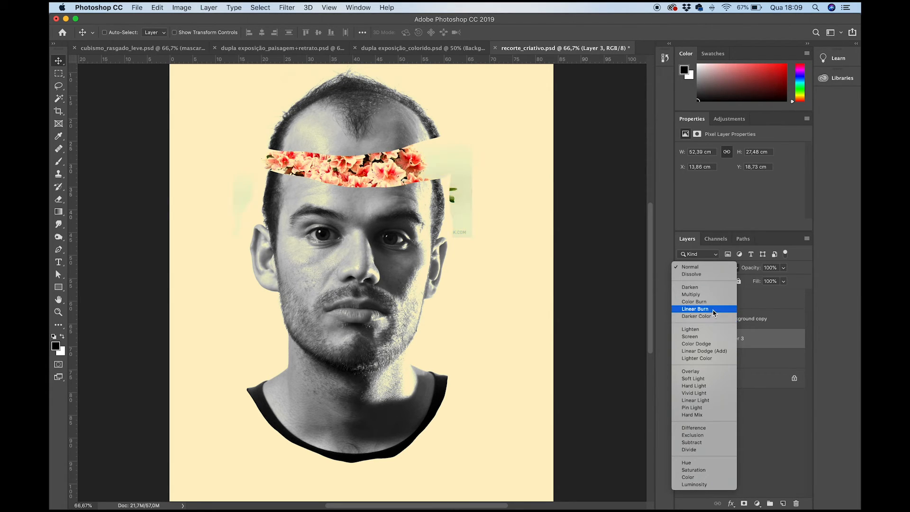
pyautogui.click(713, 268)
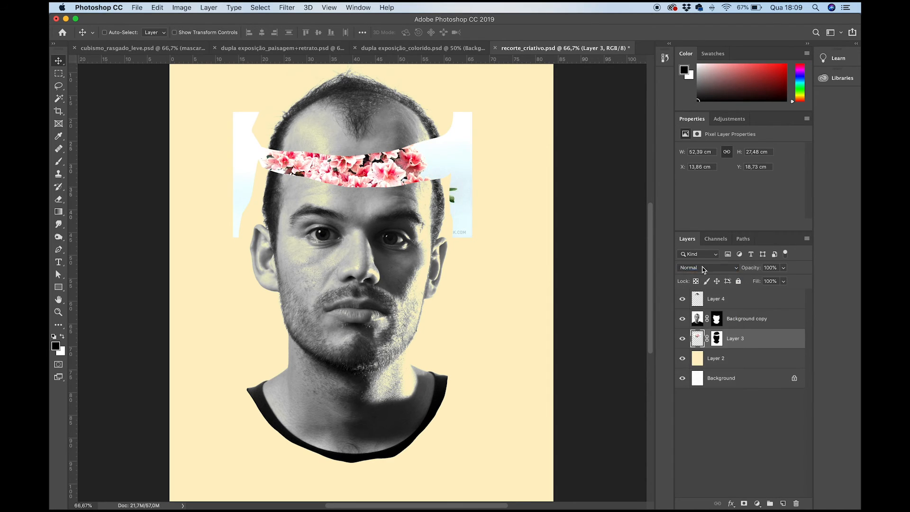
# - Lasso around the flower band in the gap, invert the selection, and fill it with black on Layer 3's mask
pyautogui.press('l')
pyautogui.moveTo(266, 145)
pyautogui.mouseDown()
pyautogui.moveTo(265, 181)
pyautogui.moveTo(300, 197)
pyautogui.moveTo(401, 193)
pyautogui.moveTo(438, 179)
pyautogui.moveTo(416, 137)
pyautogui.moveTo(282, 138)
pyautogui.mouseUp()
pyautogui.press('super+shift+i')
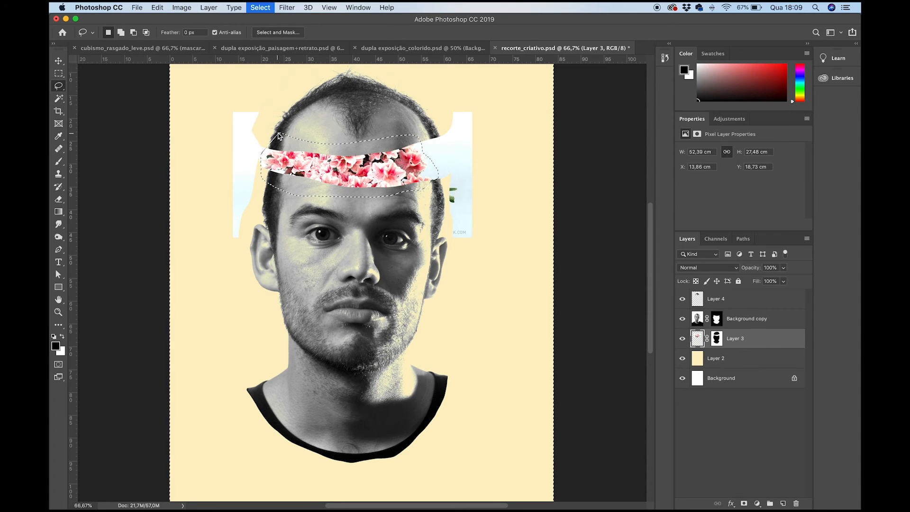
pyautogui.click(716, 338)
pyautogui.press('x')
pyautogui.press('super+BackSpace')
pyautogui.press('super+d')
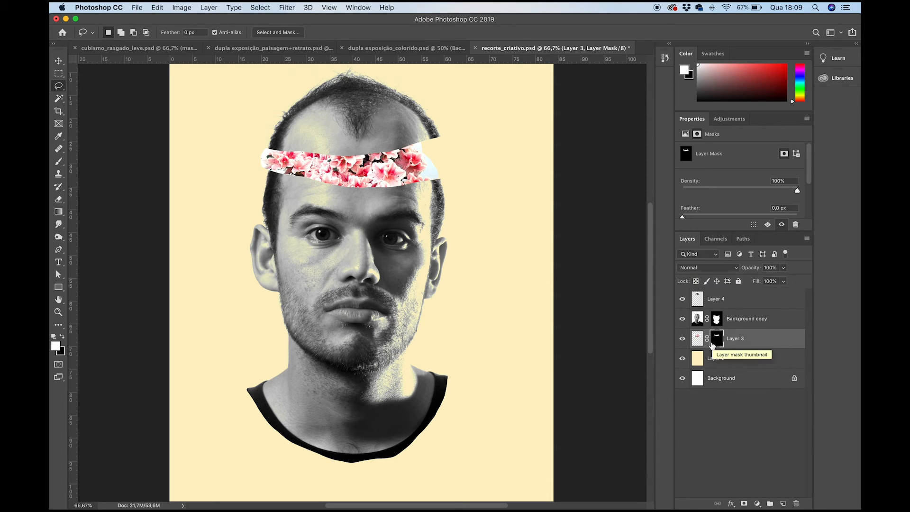
# - Set Layer 3's blend mode to Darker Color and unlink its mask from the flower photo
pyautogui.click(697, 338)
pyautogui.click(709, 268)
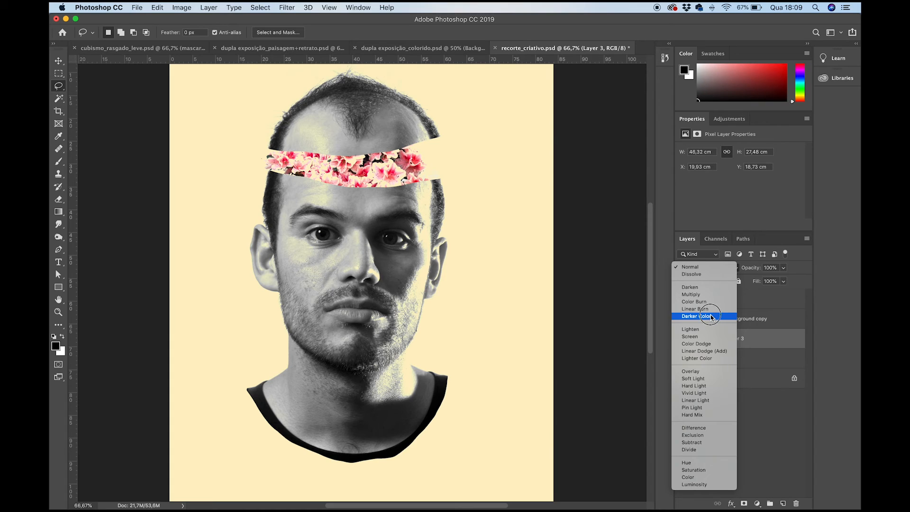
pyautogui.press('Escape')
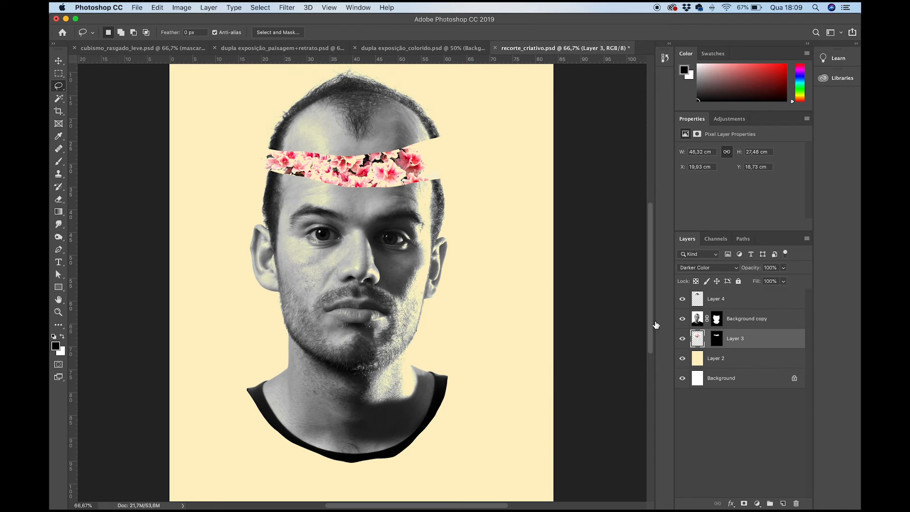
# - Shift the flower photo slightly right and down within the gap of the sliced head
pyautogui.press('v')
pyautogui.moveTo(376, 173)
pyautogui.mouseDown()
pyautogui.moveTo(393, 172)
pyautogui.moveTo(379, 173)
pyautogui.moveTo(387, 190)
pyautogui.moveTo(392, 170)
pyautogui.moveTo(384, 176)
pyautogui.mouseUp()
pyautogui.press('super+minus')
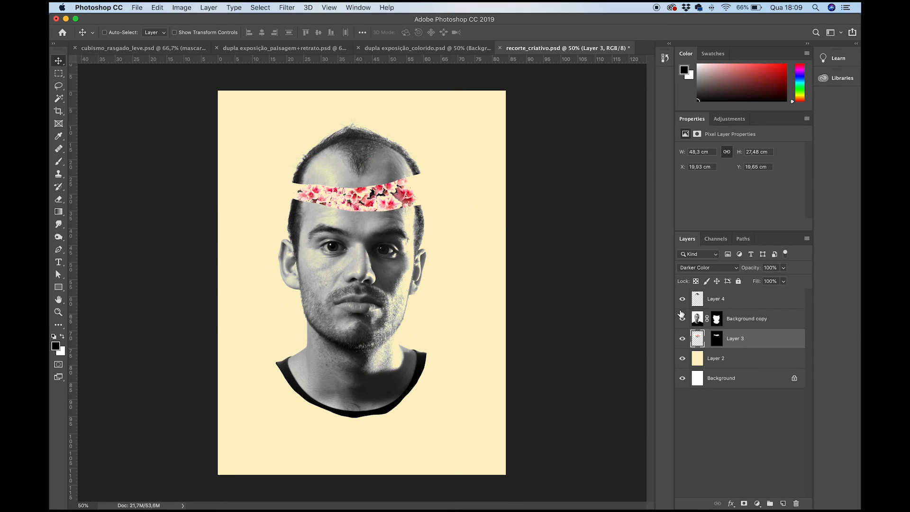
# - Hide Layer 3 and set the blend modes of Background copy and the visible Layer 4 to Normal
pyautogui.moveTo(682, 303); pyautogui.dragTo(683, 344)
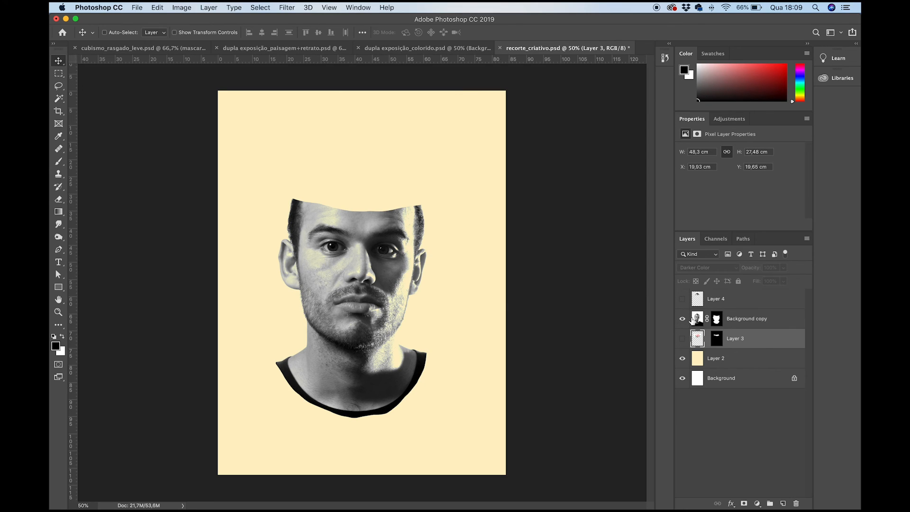
pyautogui.click(696, 320)
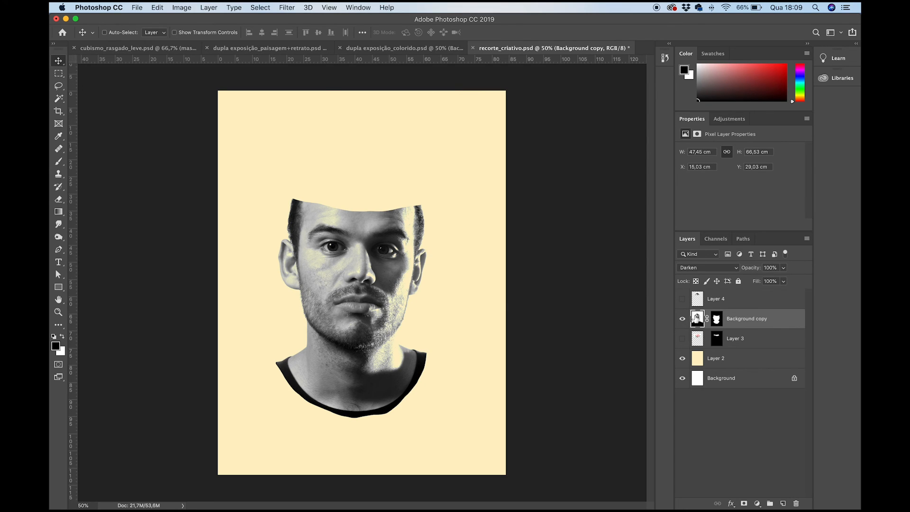
pyautogui.click(689, 269)
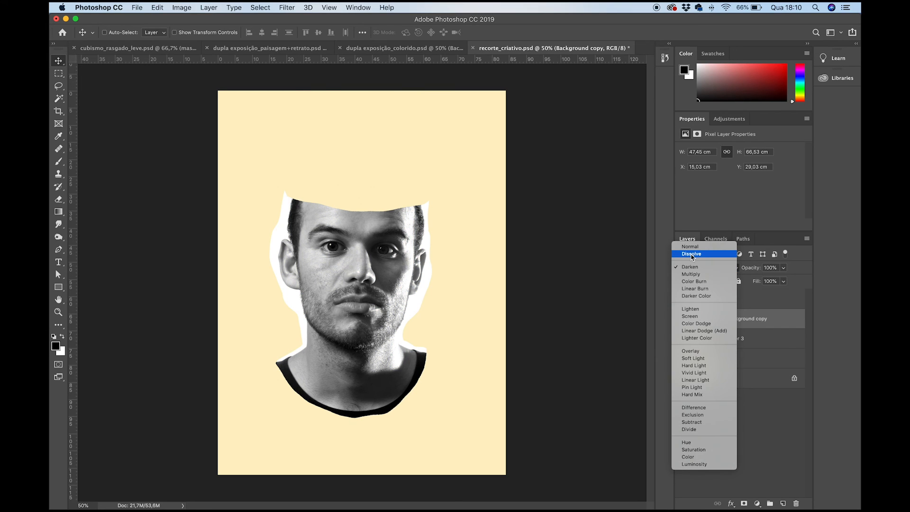
pyautogui.click(691, 248)
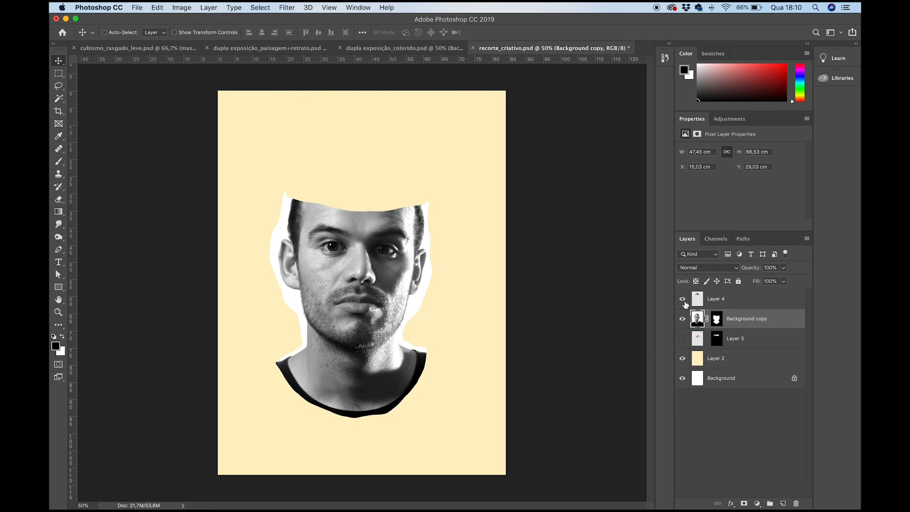
pyautogui.click(698, 299)
pyautogui.click(689, 268)
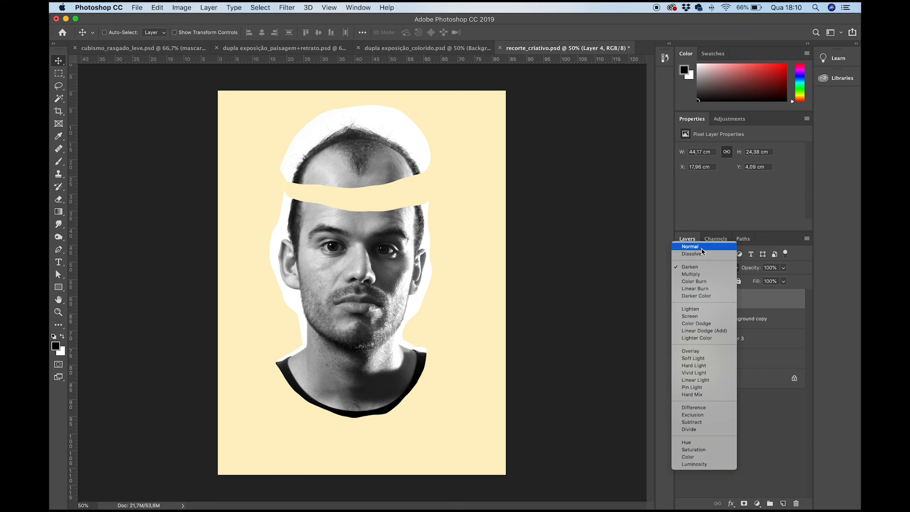
pyautogui.click(702, 249)
# - Lasso the top-of-head piece with a narrow white border and add a layer mask to Layer 4 from the selection
pyautogui.press('l')
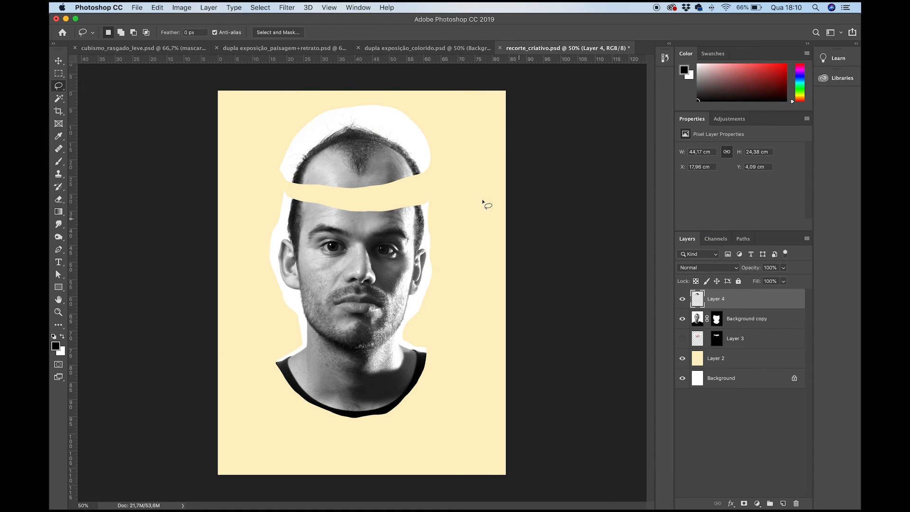
pyautogui.moveTo(426, 176)
pyautogui.mouseDown()
pyautogui.moveTo(410, 142)
pyautogui.moveTo(354, 121)
pyautogui.moveTo(312, 136)
pyautogui.moveTo(291, 168)
pyautogui.moveTo(292, 184)
pyautogui.moveTo(324, 193)
pyautogui.moveTo(379, 190)
pyautogui.moveTo(432, 181)
pyautogui.mouseUp()
pyautogui.click(745, 504)
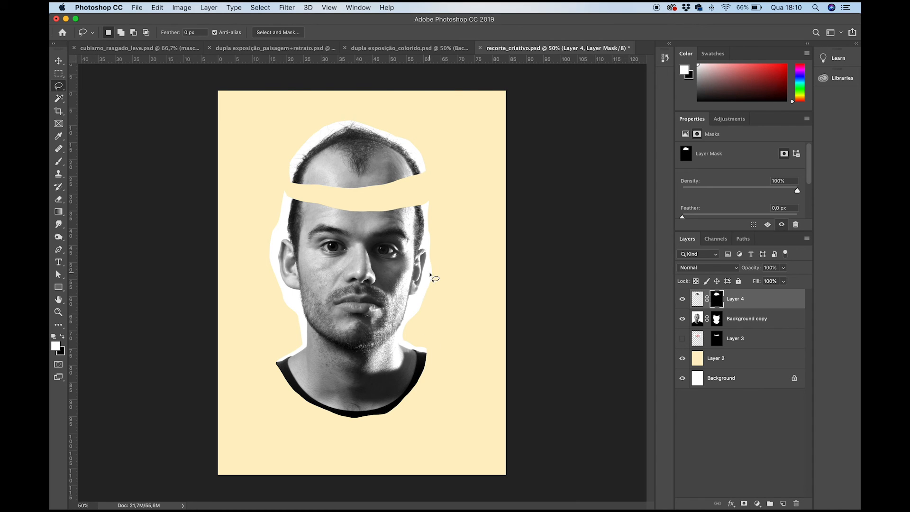
# - Lasso the excess white on both sides of the face, fill it with black on Background copy's mask, and deselect
pyautogui.moveTo(425, 204)
pyautogui.mouseDown()
pyautogui.moveTo(425, 299)
pyautogui.moveTo(412, 321)
pyautogui.moveTo(448, 333)
pyautogui.moveTo(483, 268)
pyautogui.moveTo(471, 213)
pyautogui.mouseUp()
pyautogui.moveTo(287, 194)
pyautogui.mouseDown()
pyautogui.moveTo(275, 267)
pyautogui.moveTo(296, 296)
pyautogui.moveTo(294, 316)
pyautogui.moveTo(227, 255)
pyautogui.moveTo(237, 233)
pyautogui.mouseUp()
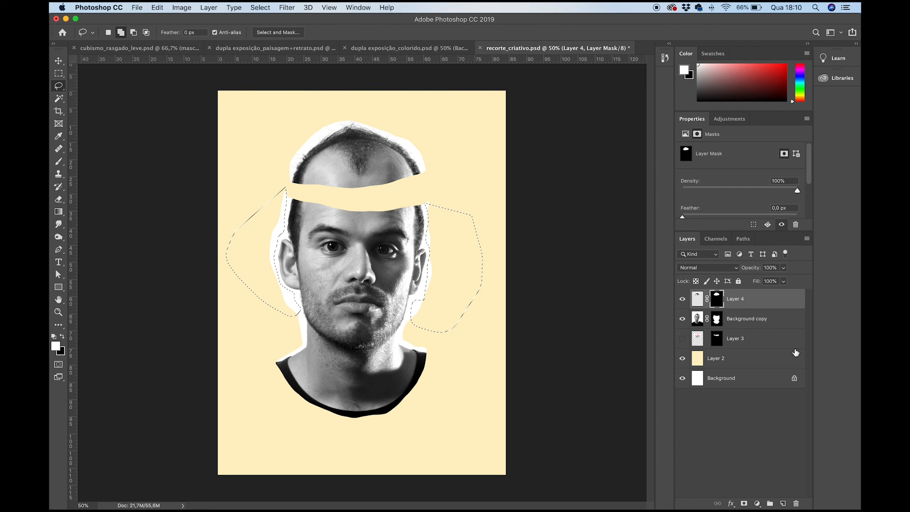
pyautogui.click(716, 319)
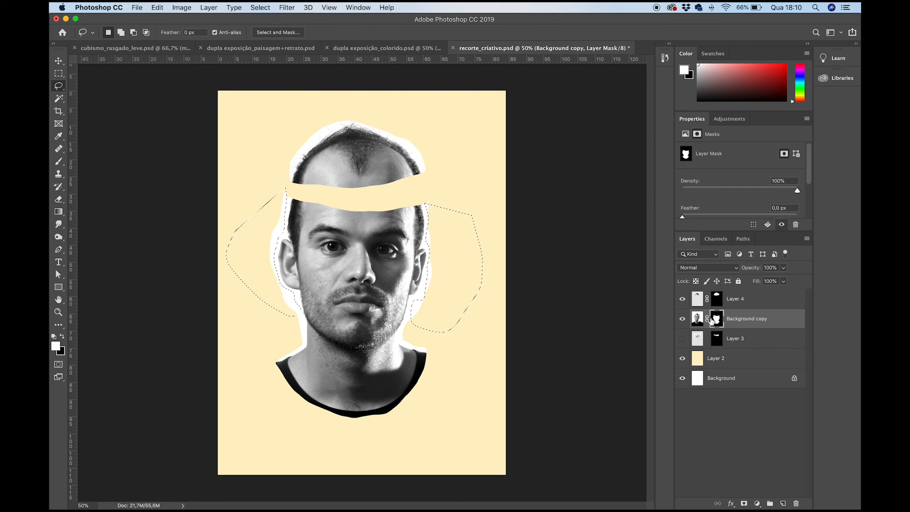
pyautogui.press('Delete')
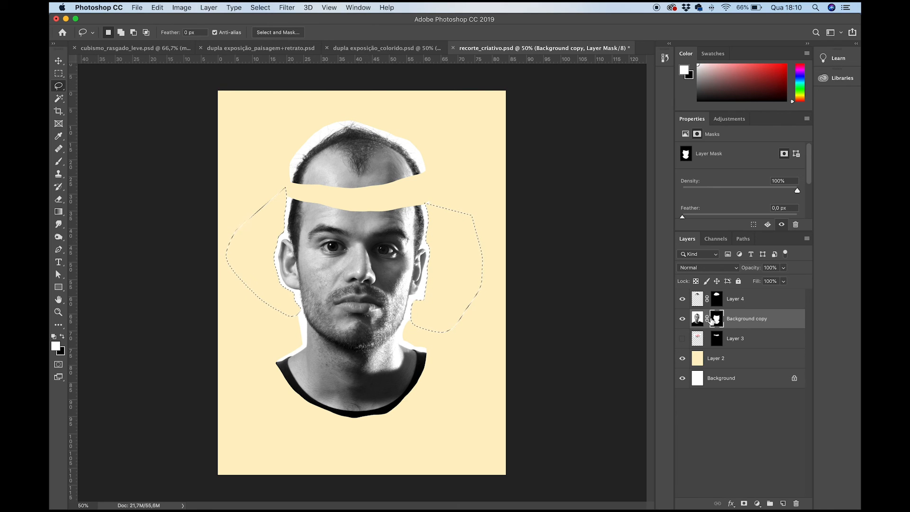
pyautogui.hotkey('alt', 'BackSpace')
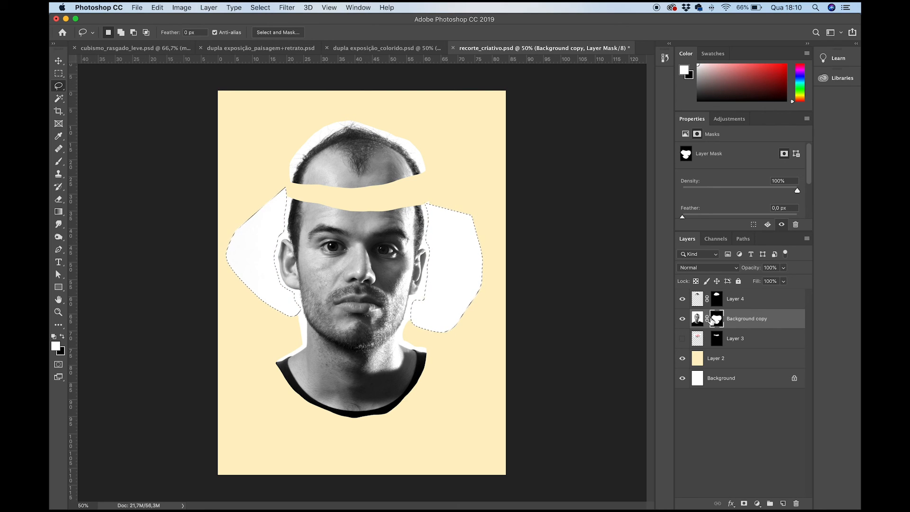
pyautogui.press('Delete')
pyautogui.press('super+d')
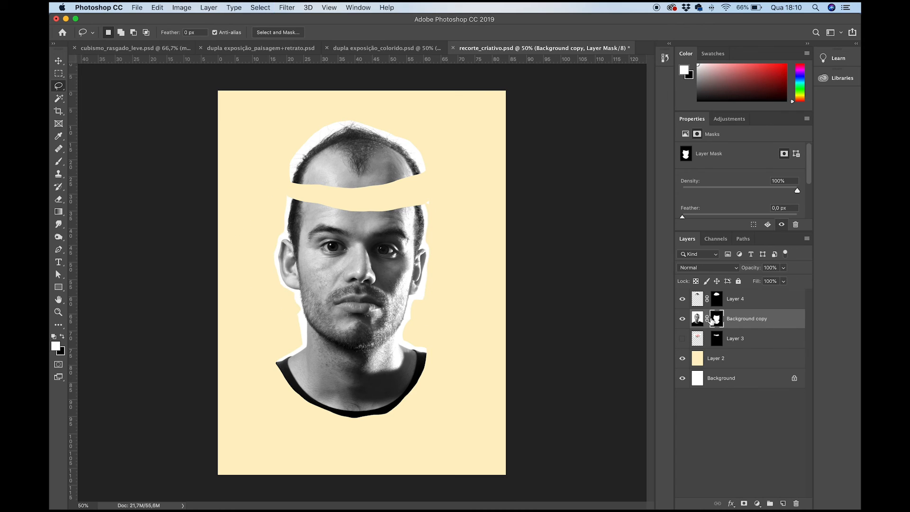
# - Make Layer 3 with the flowers visible again and set its blend mode to Normal
pyautogui.moveTo(429, 194)
pyautogui.mouseDown()
pyautogui.moveTo(434, 203)
pyautogui.moveTo(429, 193)
pyautogui.mouseUp()
pyautogui.click(683, 339)
pyautogui.click(682, 339)
pyautogui.click(683, 339)
pyautogui.click(697, 337)
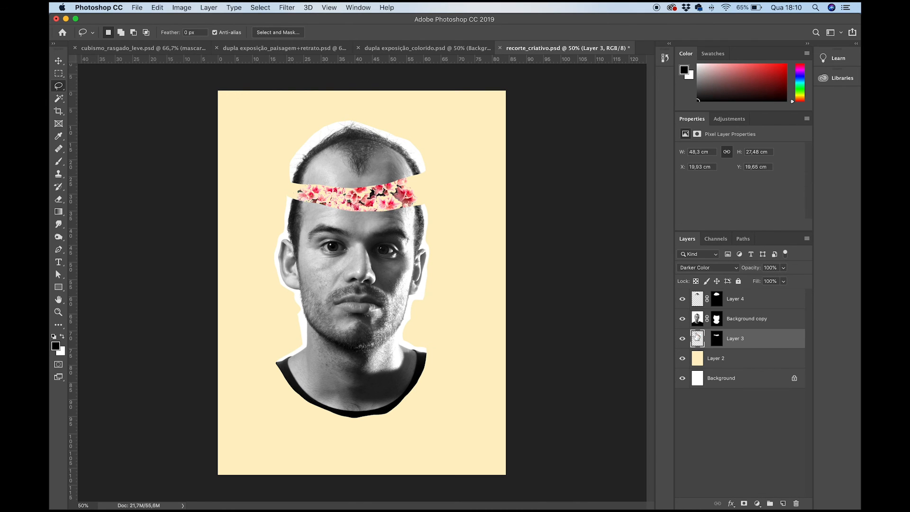
pyautogui.click(692, 268)
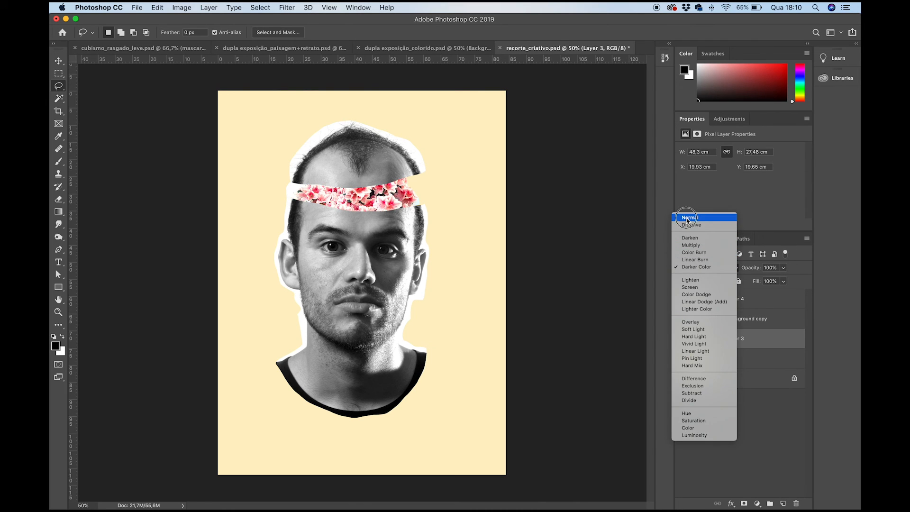
pyautogui.click(687, 218)
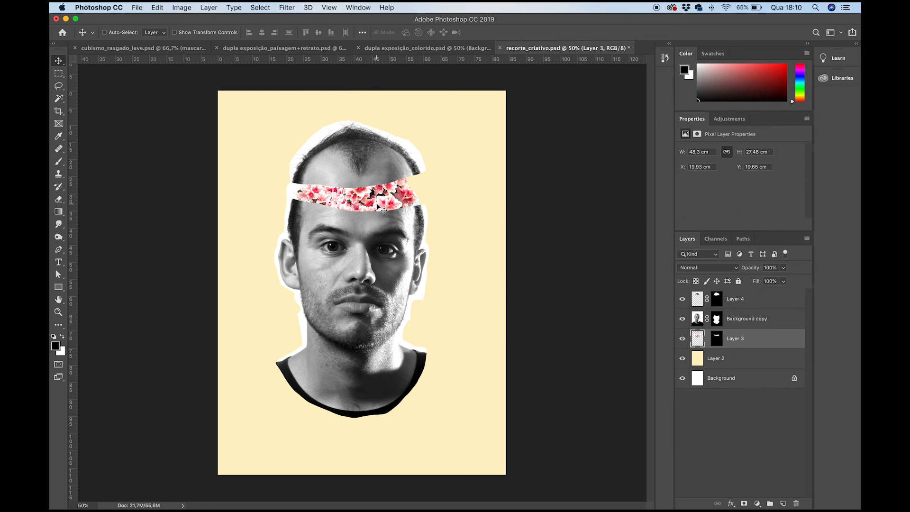
# - Brush white on Layer 3's mask to reveal more flowers at the right end of the gap, and switch to a smaller black brush
pyautogui.moveTo(384, 210)
pyautogui.mouseDown()
pyautogui.moveTo(390, 197)
pyautogui.moveTo(394, 205)
pyautogui.moveTo(379, 198)
pyautogui.moveTo(388, 199)
pyautogui.mouseUp()
pyautogui.click(717, 338)
pyautogui.press('b')
pyautogui.press('x')
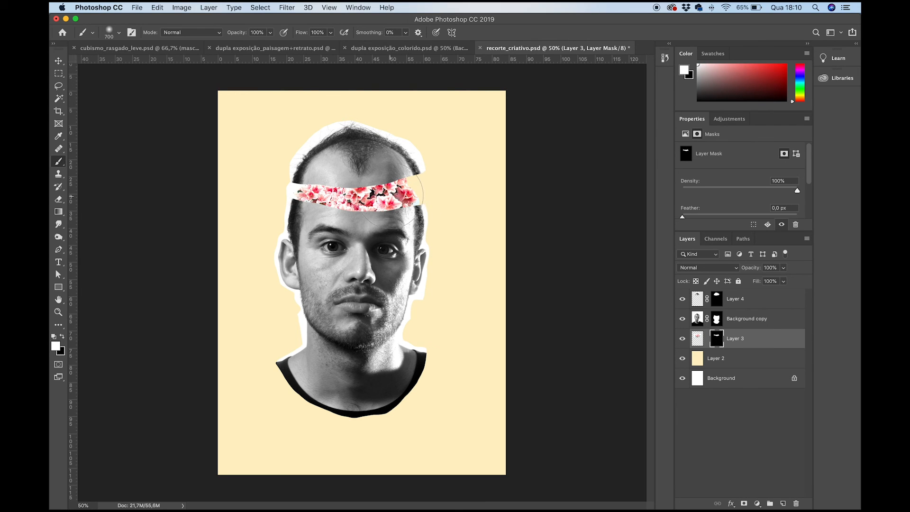
pyautogui.press('x')
pyautogui.press('[')
pyautogui.press('[')
pyautogui.press('[')
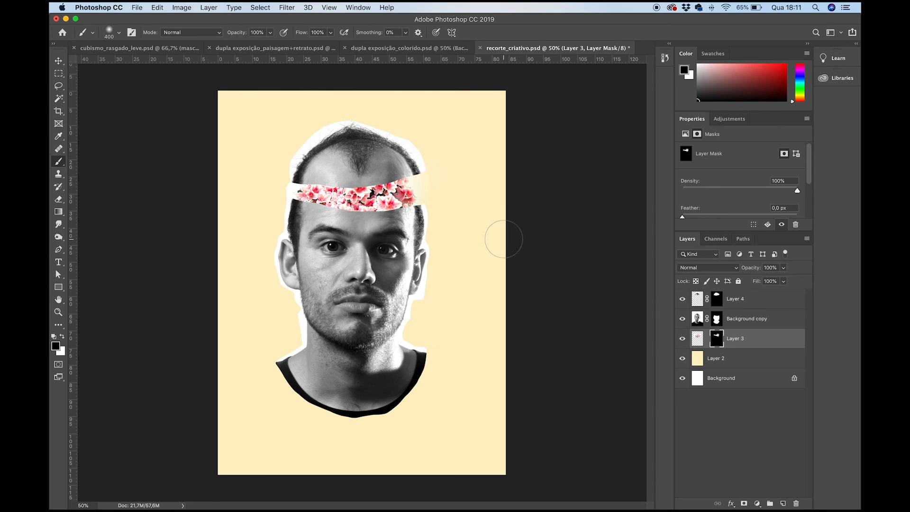
# - Briefly hide Layer 4 to check the flowers behind the top-of-head piece, and save the document with Layer 4 shown and selected
pyautogui.click(683, 299)
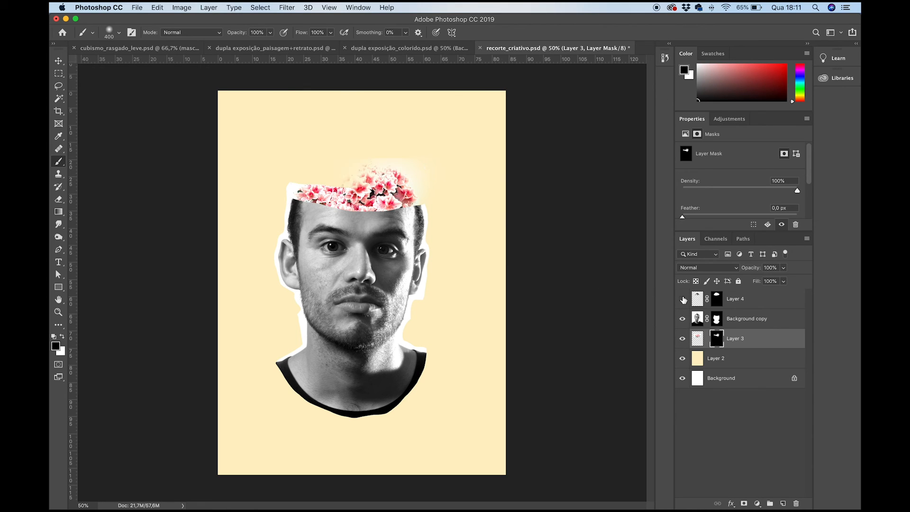
pyautogui.click(683, 299)
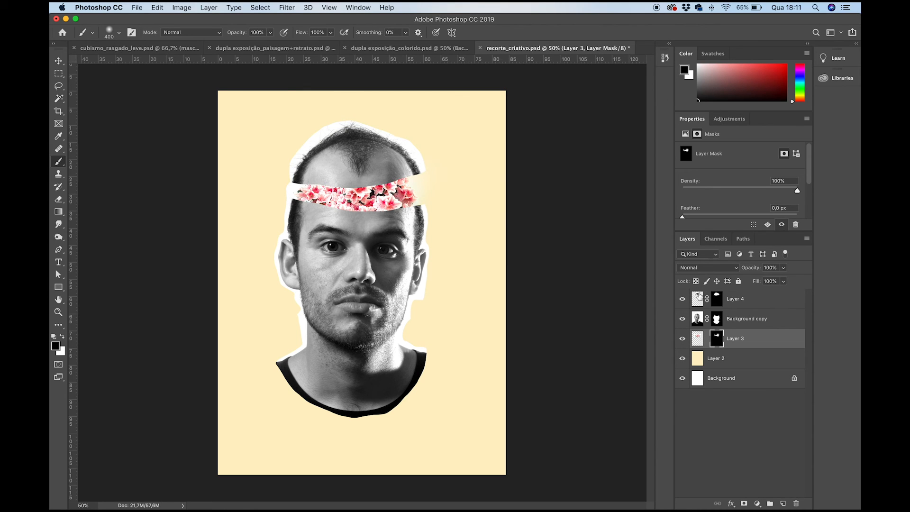
pyautogui.click(699, 297)
pyautogui.press('v')
pyautogui.moveTo(346, 153); pyautogui.dragTo(346, 153)
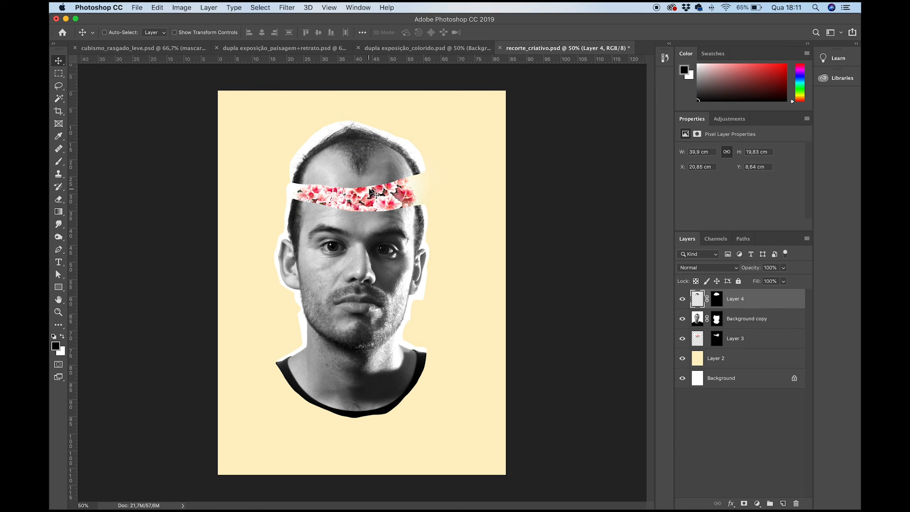
pyautogui.press('super+s')
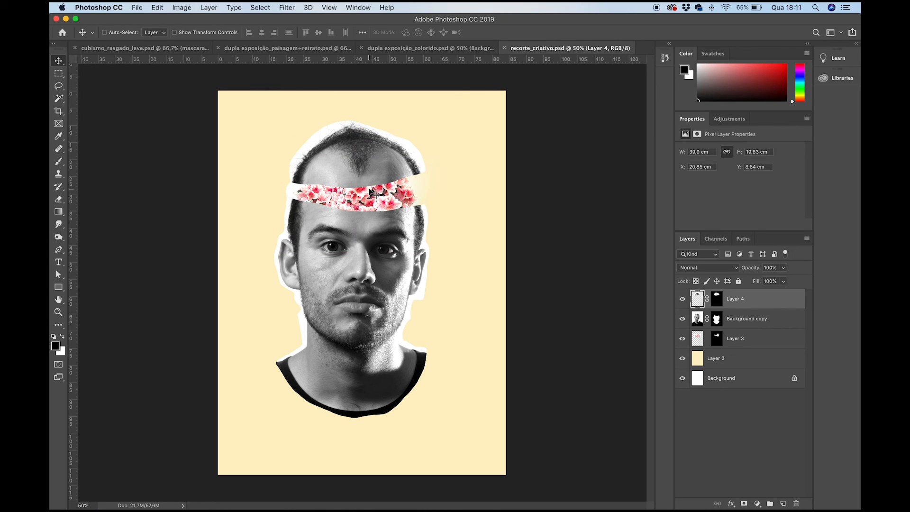